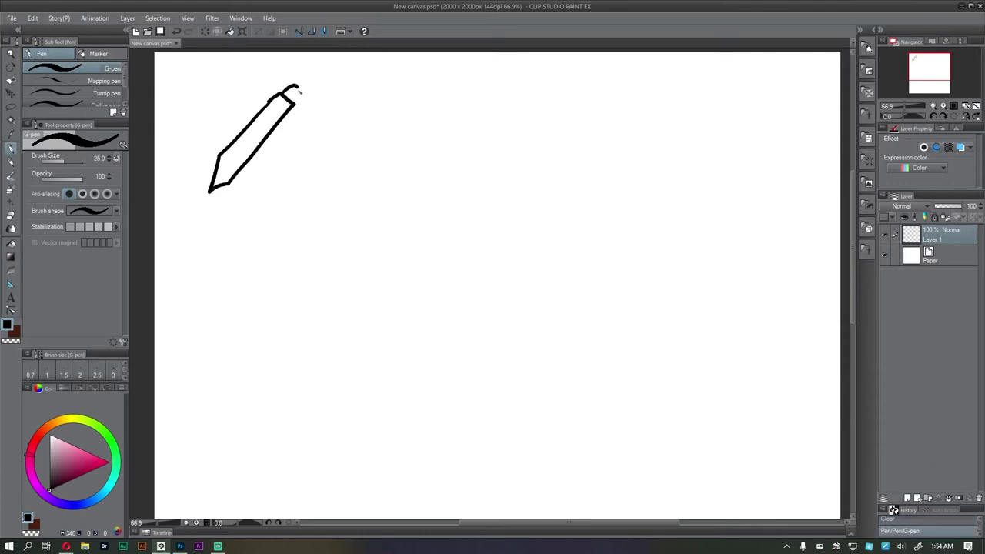
- Sketch a stylus pen and a corded computer mouse side by side, with an arrow pointing at each
mouse_move(219, 158)
left_mouse_down()
mouse_move(234, 178)
mouse_move(251, 143)
mouse_move(234, 162)
left_mouse_up()
left_click_drag(330, 142, 312, 156)
mouse_move(346, 124)
left_mouse_down()
mouse_move(329, 145)
mouse_move(326, 184)
mouse_move(365, 170)
mouse_move(369, 137)
mouse_move(356, 126)
mouse_move(326, 148)
mouse_move(322, 157)
mouse_move(346, 176)
mouse_move(326, 182)
mouse_move(388, 116)
mouse_move(419, 126)
mouse_move(436, 108)
left_mouse_up()
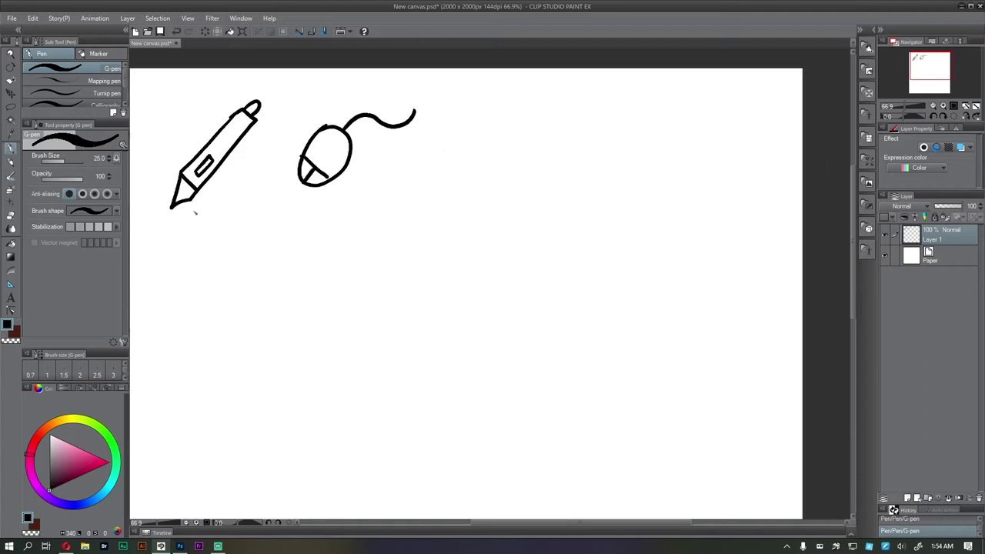
left_click_drag(359, 176, 384, 191)
left_click_drag(239, 172, 230, 184)
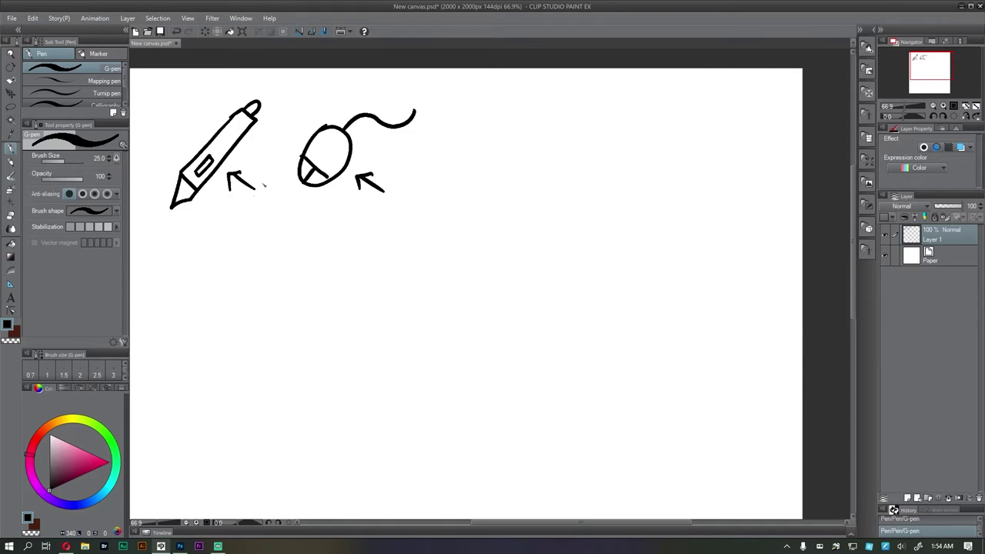
left_click_drag(339, 237, 351, 257)
scroll(330, 186, "up", 1)
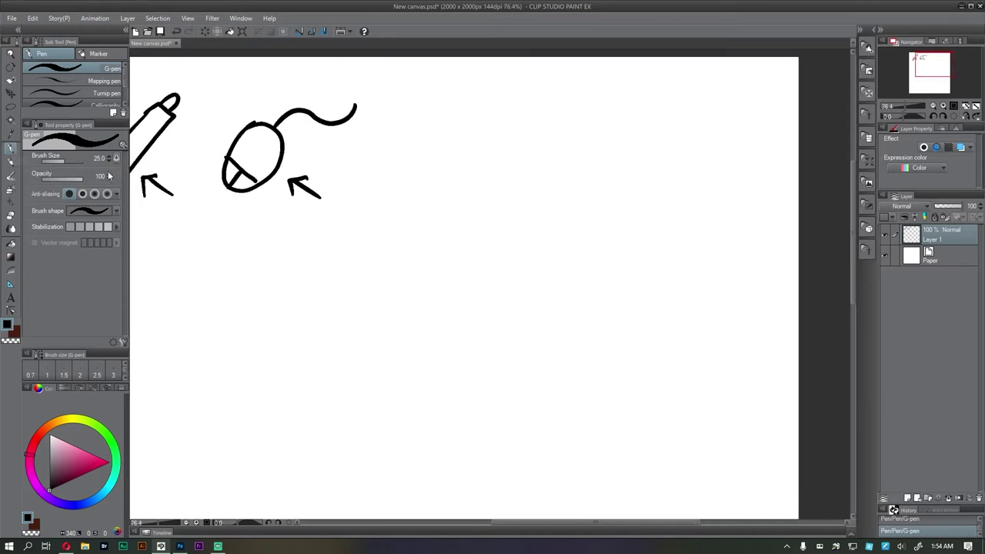
scroll(205, 182, "up", 2)
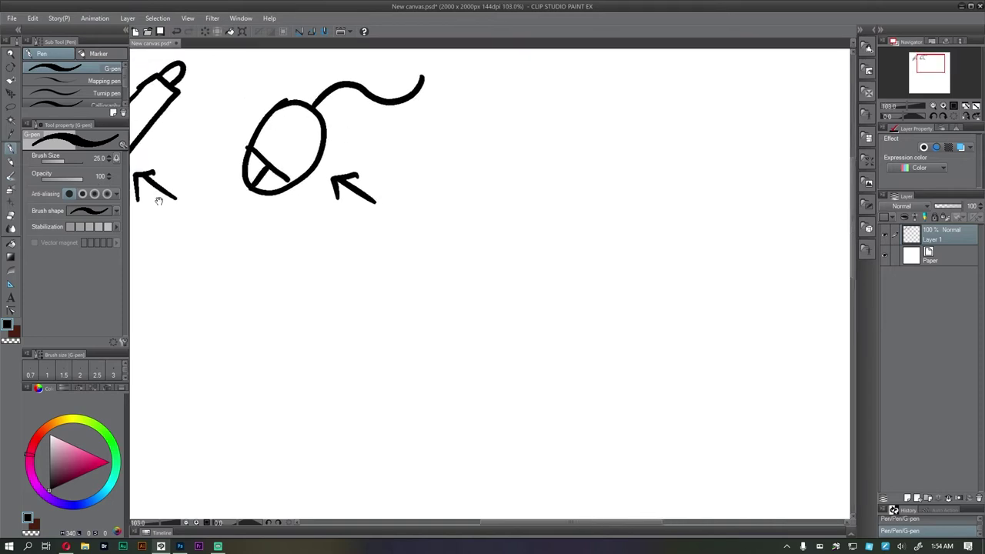
left_click_drag(262, 202, 288, 207)
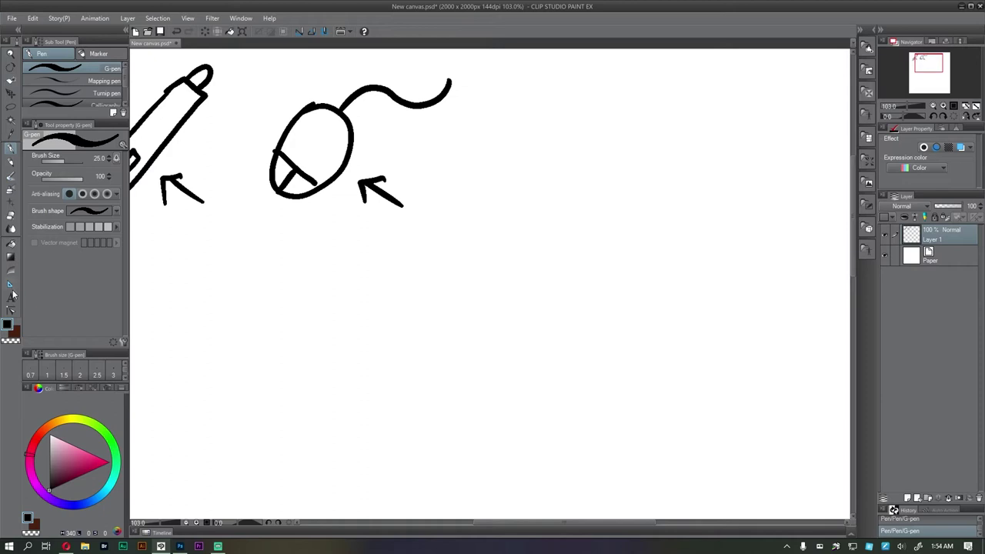
- Enlarge the sub tool list, look through the Watercolor and Oil paint brush groups, and return to the Pen tool
left_click(11, 176)
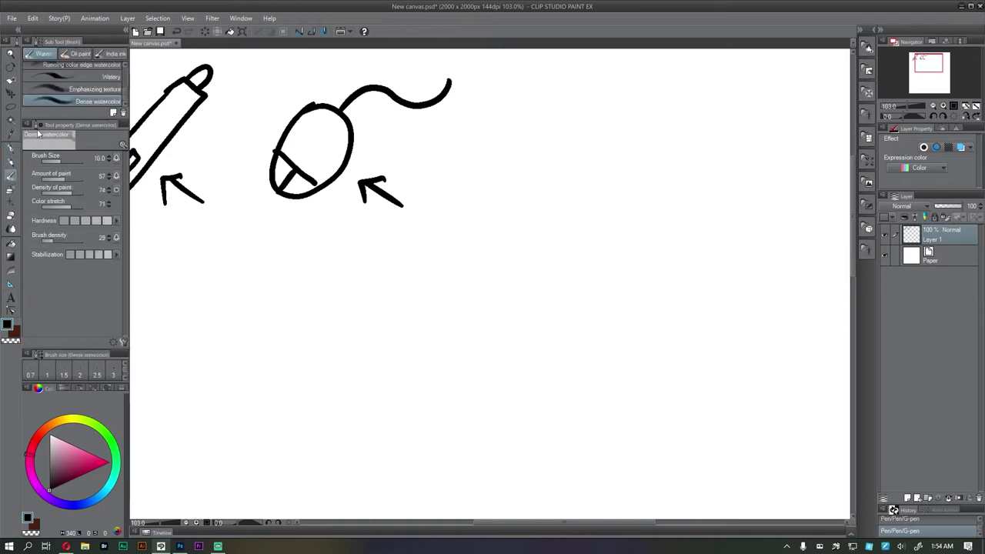
left_click_drag(63, 117, 62, 246)
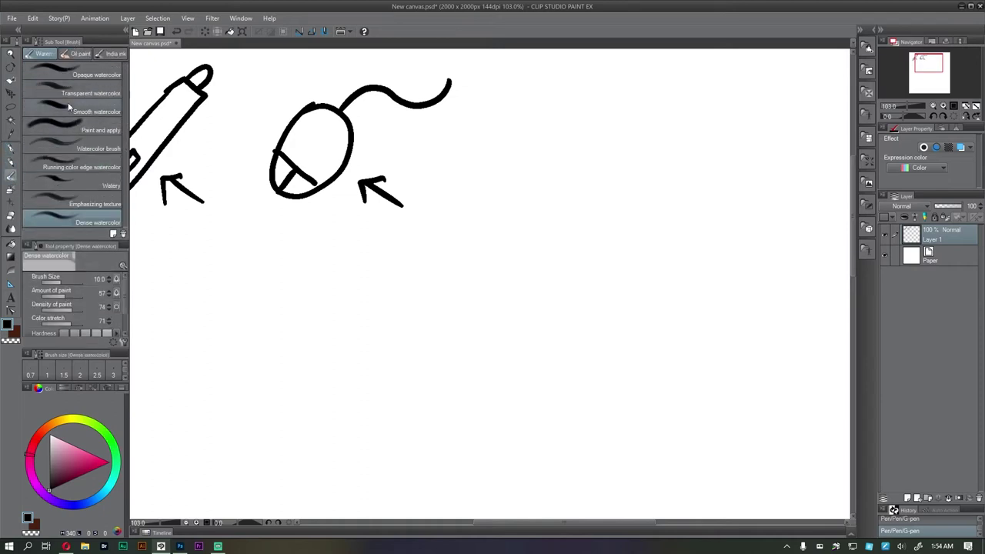
left_click(77, 54)
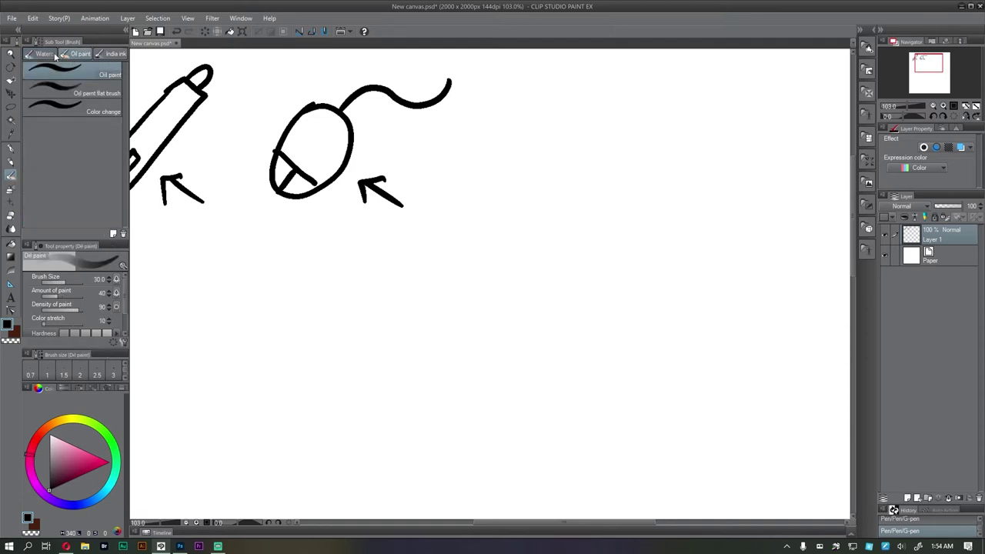
left_click(55, 56)
left_click(10, 149)
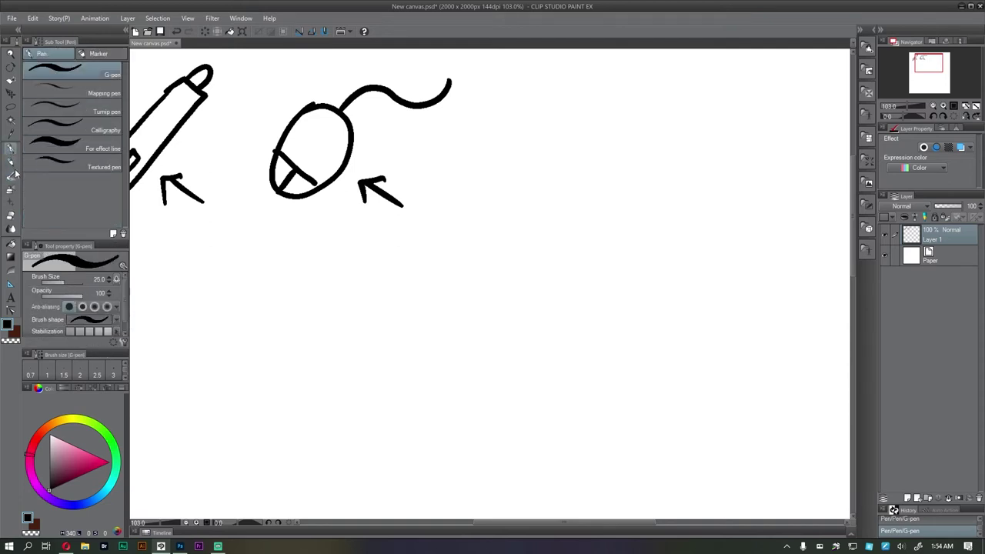
- Handwrite the label "Gpen" below the pen and mouse drawings with the G-pen
left_click_drag(176, 235, 251, 217)
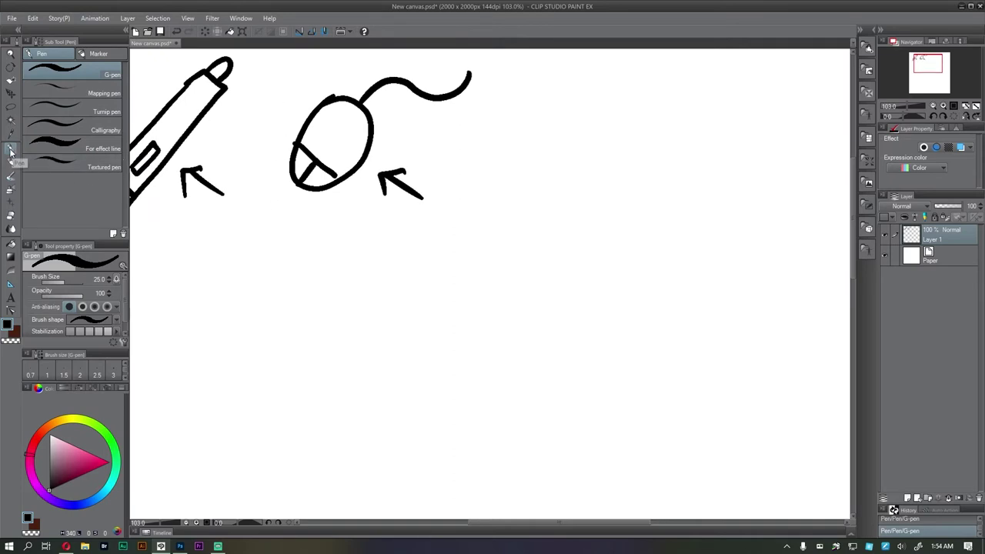
mouse_move(209, 242)
left_mouse_down()
mouse_move(248, 226)
mouse_move(315, 254)
left_mouse_up()
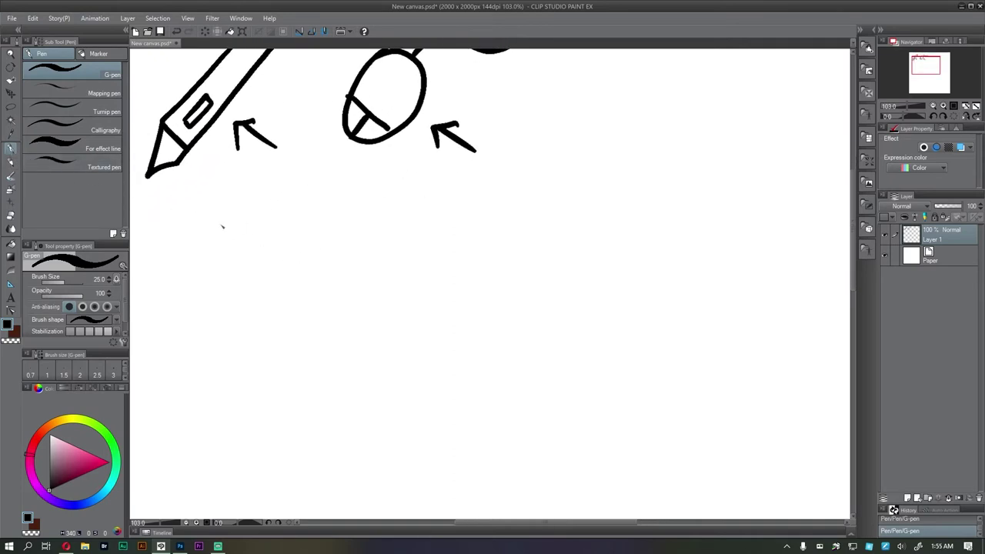
mouse_move(266, 224)
left_mouse_down()
mouse_move(246, 262)
mouse_move(263, 242)
mouse_move(290, 240)
left_mouse_up()
mouse_move(301, 235)
left_mouse_down()
mouse_move(306, 261)
mouse_move(331, 240)
mouse_move(310, 254)
left_mouse_up()
mouse_move(336, 240)
left_mouse_down()
mouse_move(345, 227)
mouse_move(362, 253)
left_mouse_up()
mouse_move(366, 227)
left_mouse_down()
mouse_move(366, 243)
mouse_move(391, 258)
left_mouse_up()
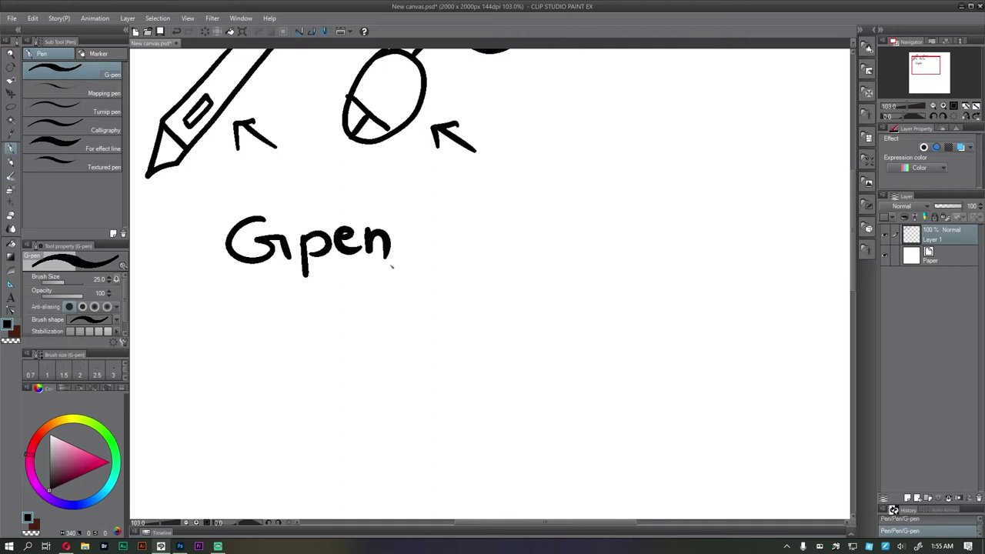
- Draw a thin-to-thick zigzag G-pen test stroke under the "Gpen" label, with an arrow pointing up at the label
scroll(315, 254, "up", 3)
scroll(316, 254, "up", 1)
left_click_drag(327, 336, 375, 275)
scroll(407, 313, "down", 3)
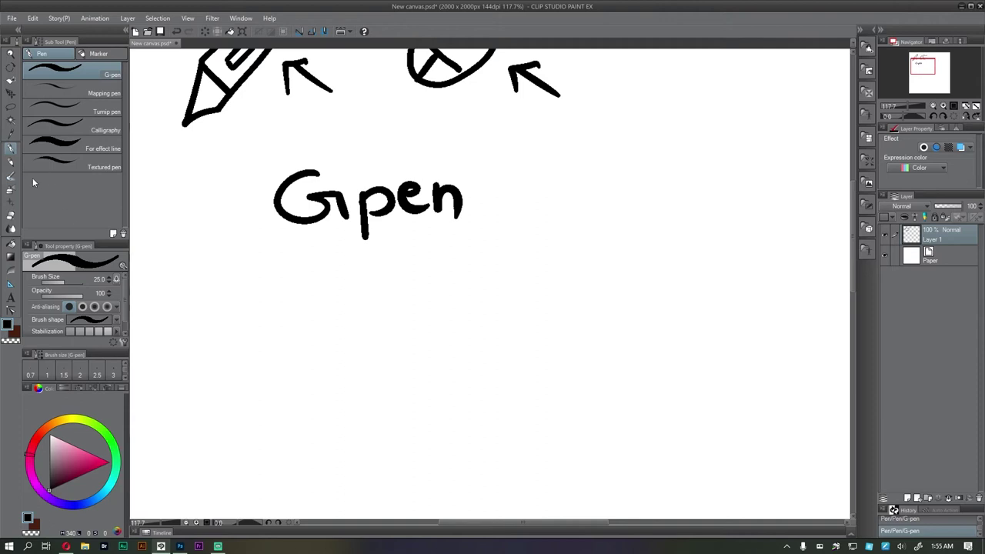
left_click_drag(237, 384, 341, 313)
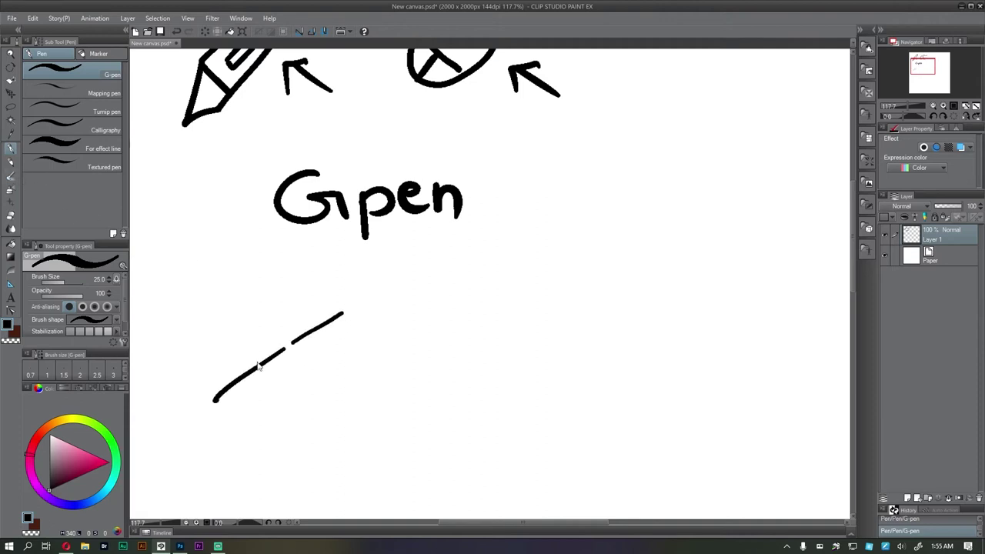
key("ctrl+z")
mouse_move(205, 386)
left_mouse_down()
mouse_move(299, 318)
mouse_move(374, 320)
left_mouse_up()
key("ctrl+z")
mouse_move(276, 359)
left_mouse_down()
mouse_move(356, 290)
mouse_move(392, 325)
mouse_move(501, 270)
left_mouse_up()
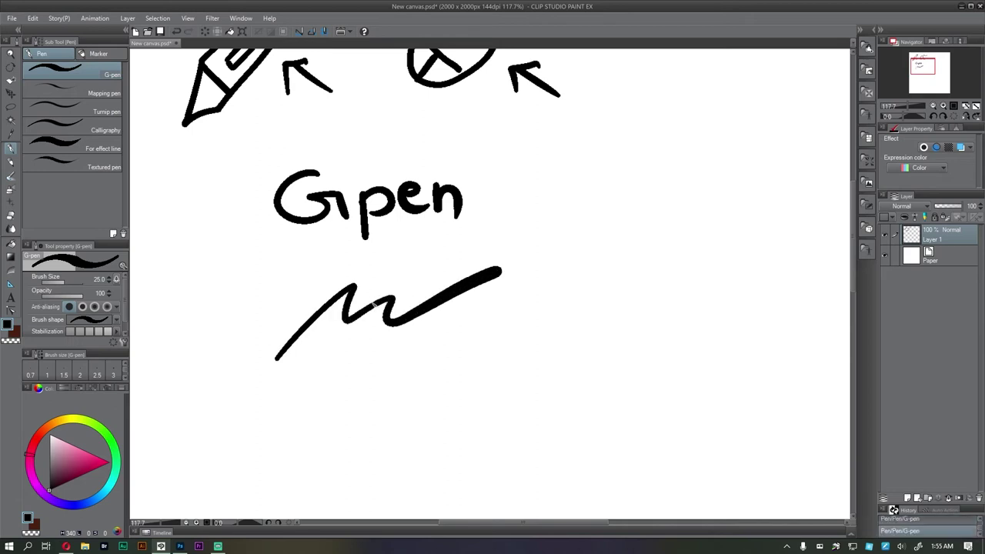
mouse_move(409, 238)
left_mouse_down()
mouse_move(420, 283)
mouse_move(414, 235)
mouse_move(430, 246)
left_mouse_up()
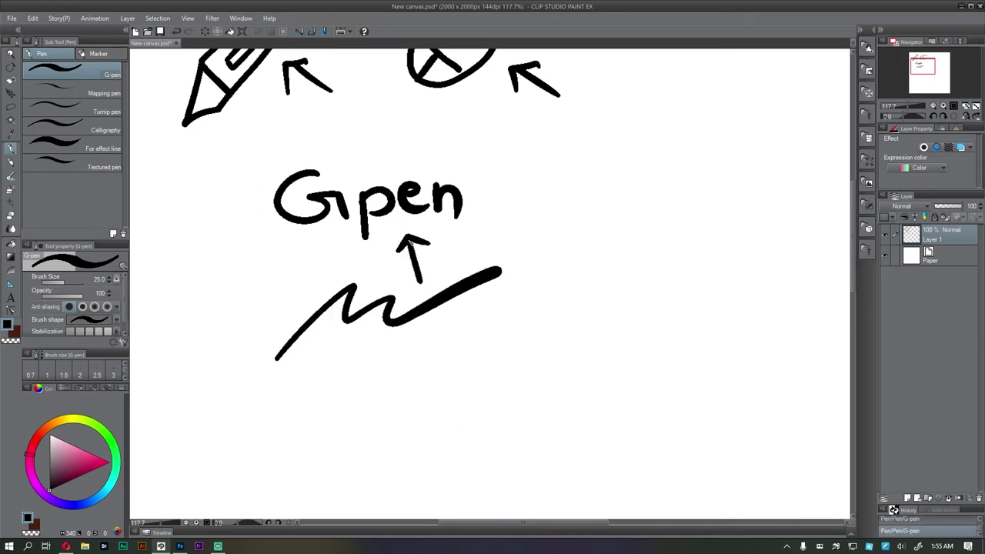
- Enlarge the tool property area to show all of the G-pen's settings
left_click_drag(375, 232, 358, 231)
left_click_drag(61, 239, 61, 197)
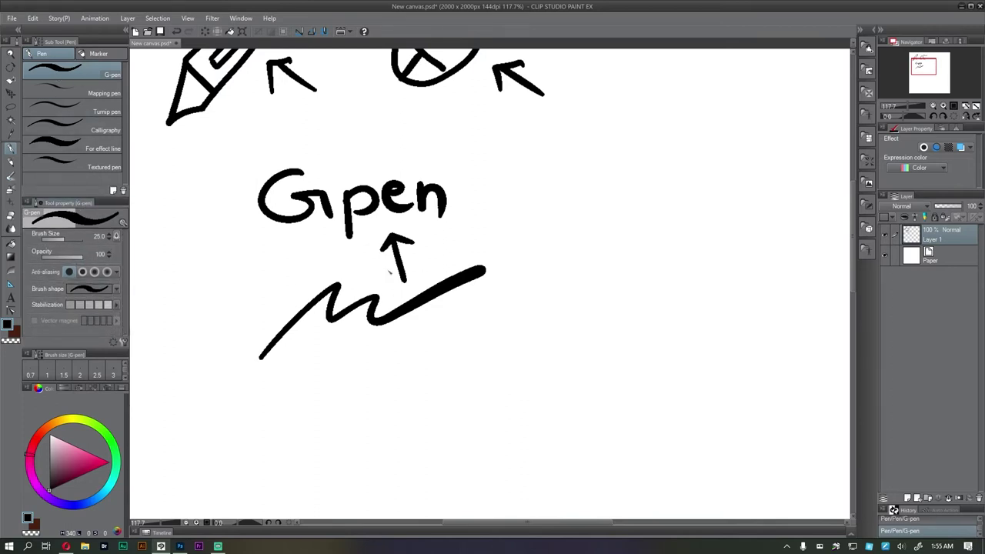
left_click_drag(248, 247, 234, 246)
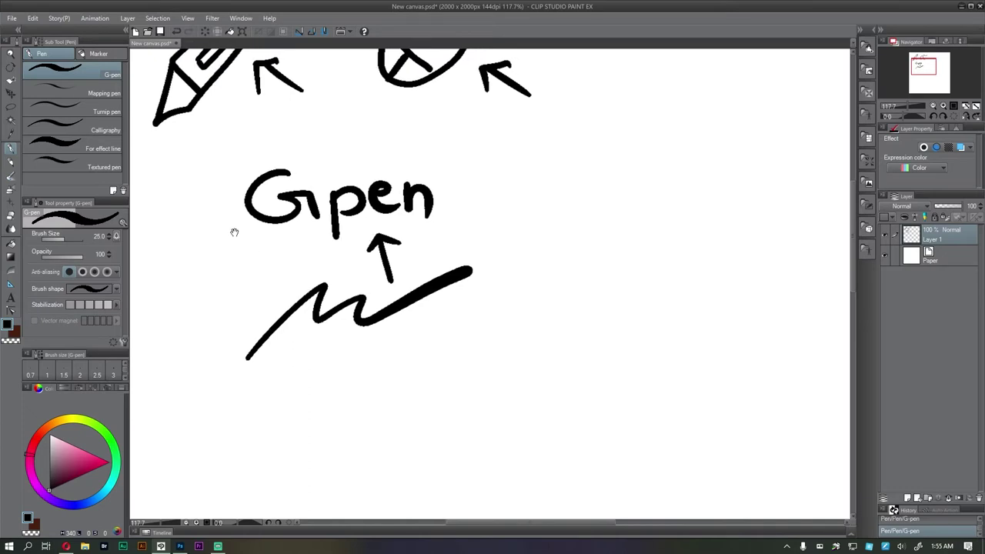
- Set the Mapping pen's brush size to 8 and draw a zigzag test stroke beside the G-pen stroke
left_click(80, 92)
left_click_drag(501, 272, 473, 266)
key("bracketright")
key("bracketright")
key("bracketright")
mouse_move(438, 307)
left_mouse_down()
mouse_move(485, 278)
mouse_move(541, 277)
mouse_move(571, 297)
mouse_move(593, 284)
left_mouse_up()
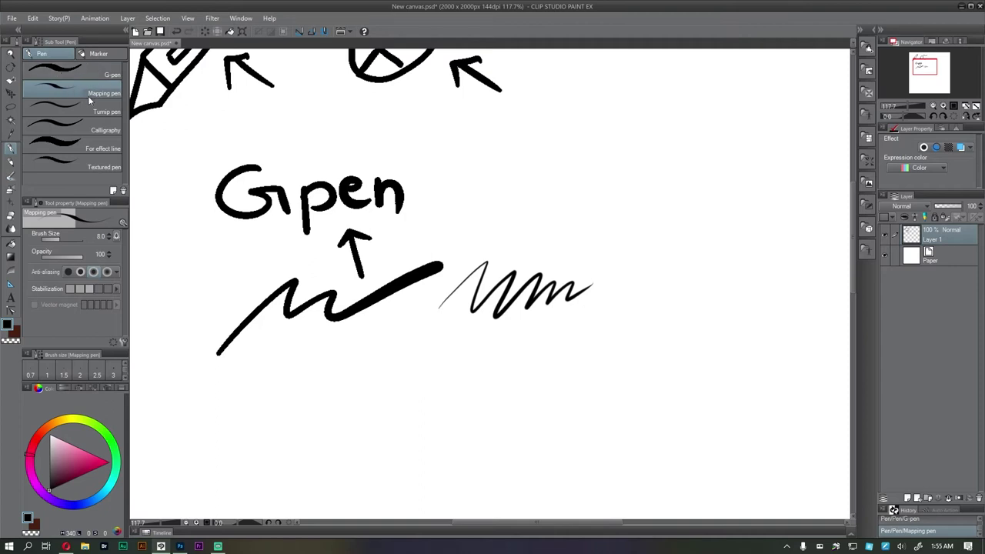
- Draw a thin zigzag test stroke with the Turnip pen beside the Mapping pen stroke
left_click_drag(438, 276, 393, 262)
left_click(100, 111)
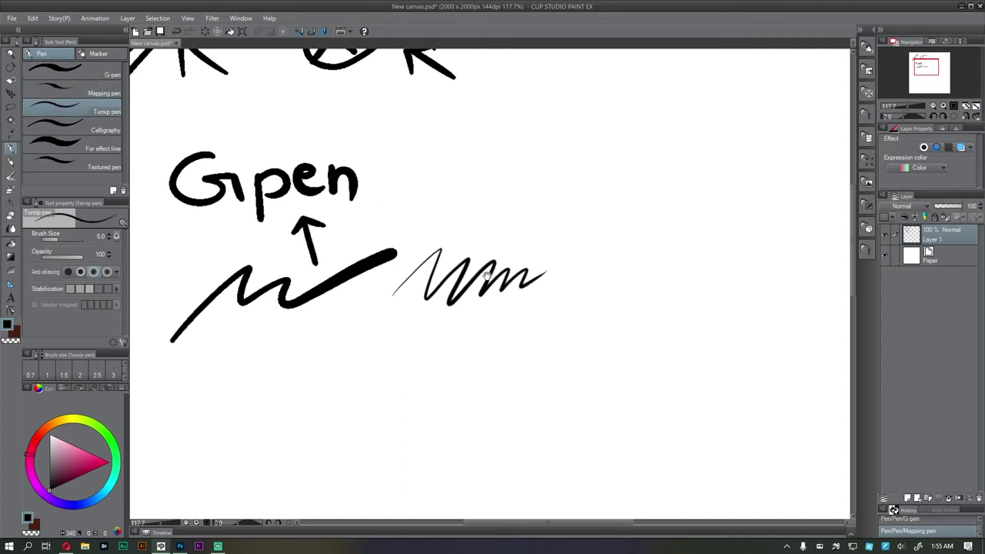
left_click_drag(563, 235, 513, 226)
mouse_move(504, 260)
left_mouse_down()
mouse_move(543, 243)
mouse_move(606, 262)
mouse_move(576, 275)
left_mouse_up()
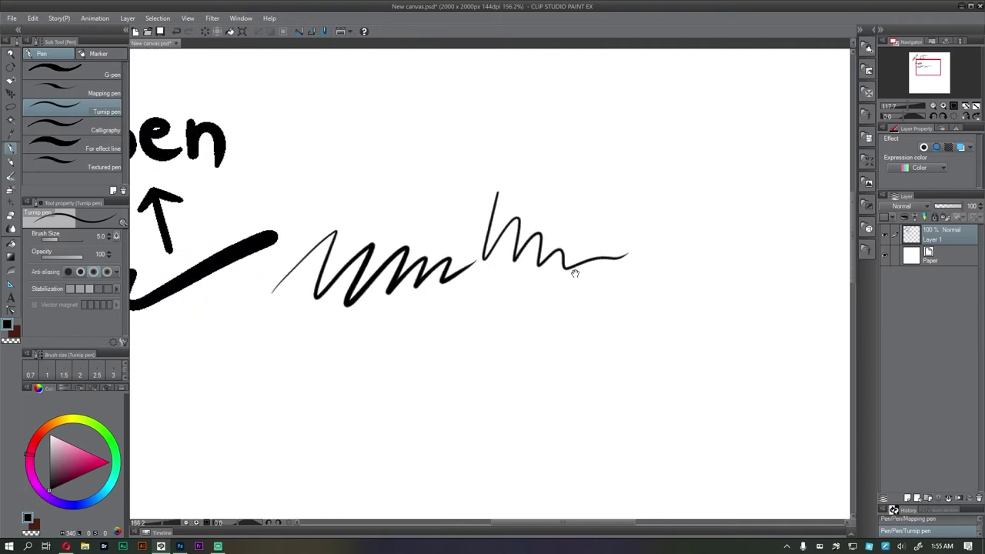
- Draw a wavy test stroke with the Calligraphy pen above the zigzags and increase its brush size
left_click(92, 128)
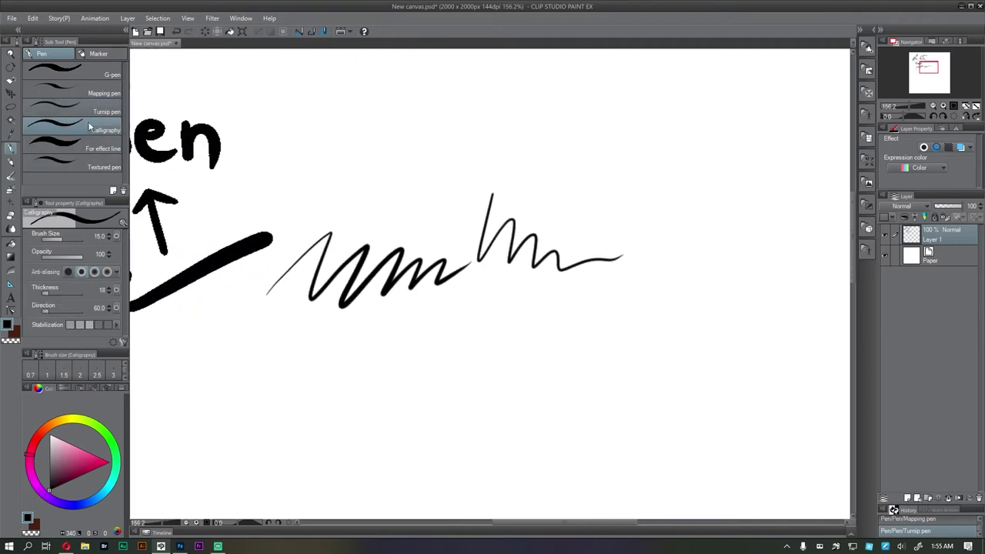
mouse_move(301, 171)
left_mouse_down()
mouse_move(357, 152)
mouse_move(397, 119)
mouse_move(407, 196)
mouse_move(442, 149)
mouse_move(468, 161)
mouse_move(556, 148)
left_mouse_up()
key("bracketright")
key("bracketright")
key("bracketright")
left_click_drag(532, 187, 524, 186)
- Draw test strokes with the For effect line pen and the Textured pen beneath the zigzags
left_click(100, 147)
mouse_move(238, 375)
left_mouse_down()
mouse_move(431, 404)
mouse_move(526, 396)
left_mouse_up()
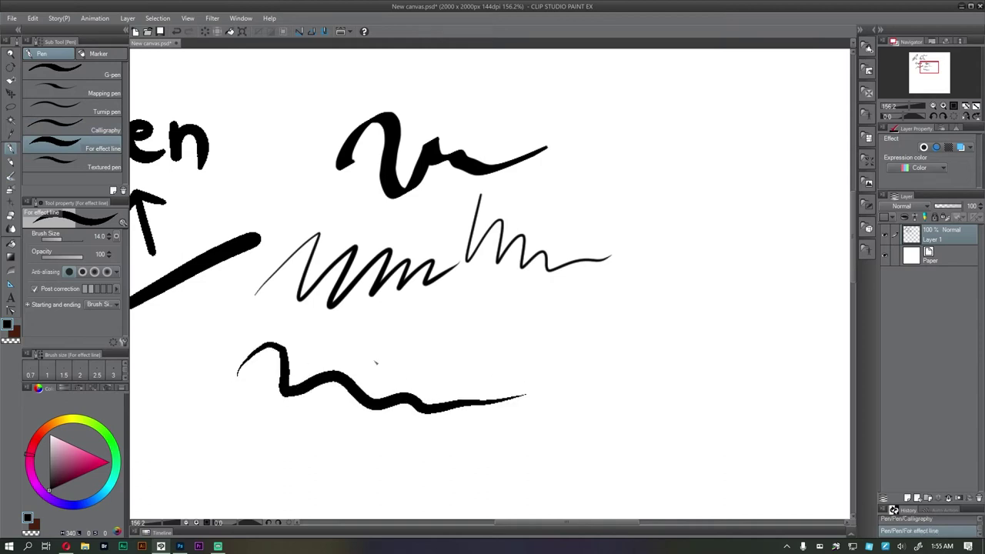
left_click(58, 166)
mouse_move(394, 344)
left_mouse_down()
mouse_move(491, 315)
mouse_move(624, 293)
left_mouse_up()
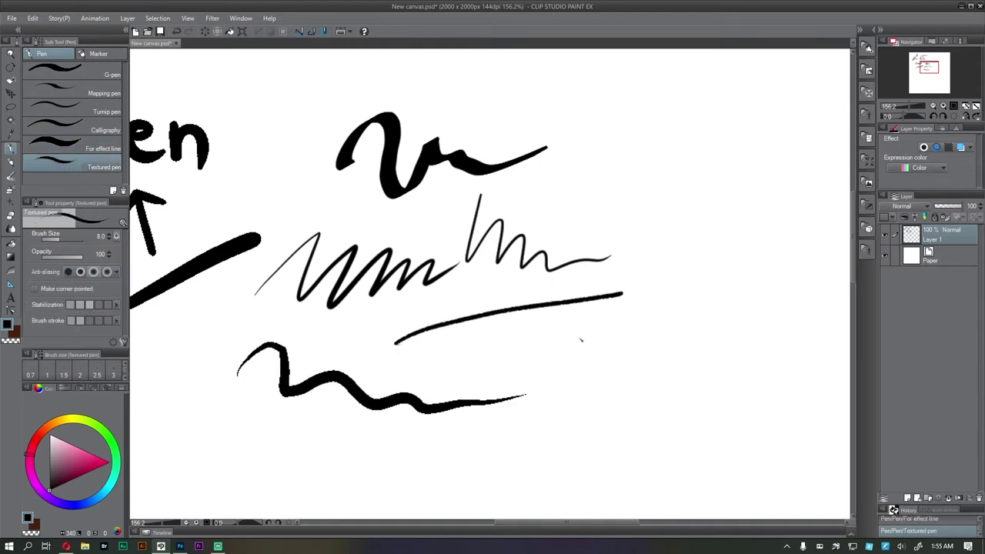
key("bracketright")
- Scribble test strokes around the canvas with the Milli pen marker at increasing brush sizes
left_click(92, 56)
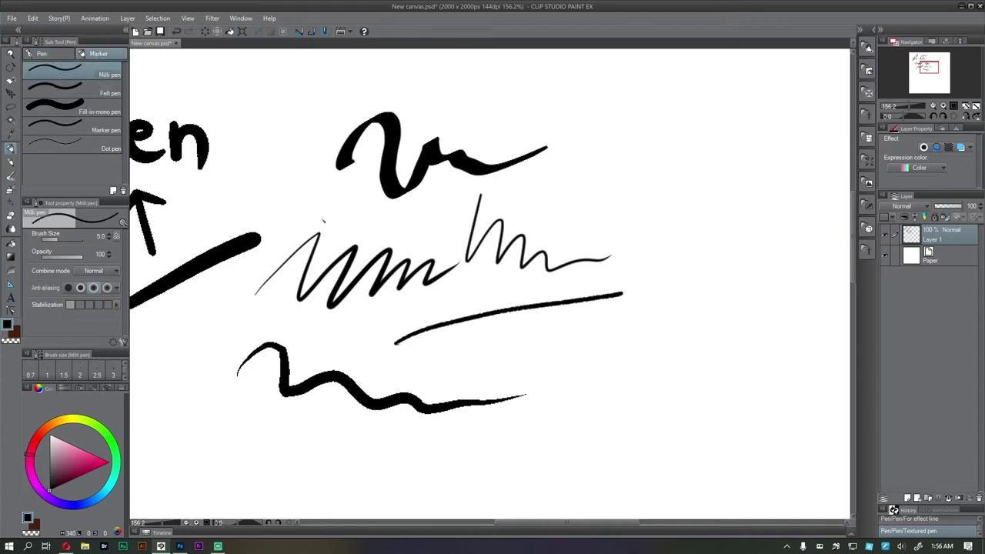
key("]")
key("]")
mouse_move(578, 151)
left_mouse_down()
mouse_move(581, 207)
mouse_move(680, 231)
left_mouse_up()
key("]")
left_click_drag(523, 323, 562, 388)
mouse_move(274, 123)
left_mouse_down()
mouse_move(302, 183)
mouse_move(316, 190)
left_mouse_up()
- Draw test strokes across the canvas with the Fill-in-mono pen, Marker pen and Dot pen markers
left_click(100, 107)
mouse_move(532, 137)
left_mouse_down()
mouse_move(685, 239)
mouse_move(708, 320)
left_mouse_up()
left_click(80, 128)
mouse_move(296, 183)
left_mouse_down()
mouse_move(287, 211)
mouse_move(566, 379)
left_mouse_up()
left_click(77, 145)
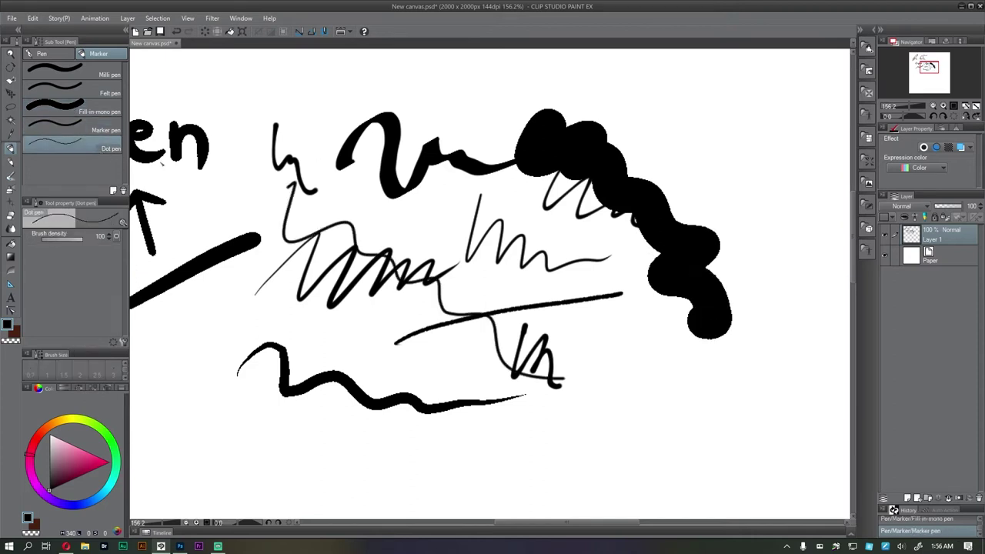
left_click_drag(225, 86, 469, 304)
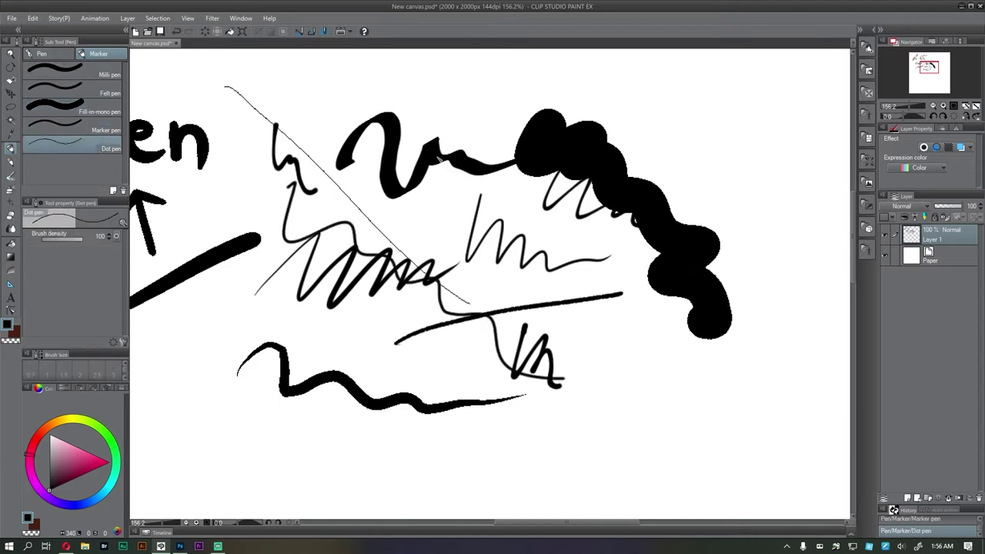
- Clear all test strokes from Layer 1 and draw a wavy diagonal stroke with the G-pen
key("Delete")
left_click(48, 55)
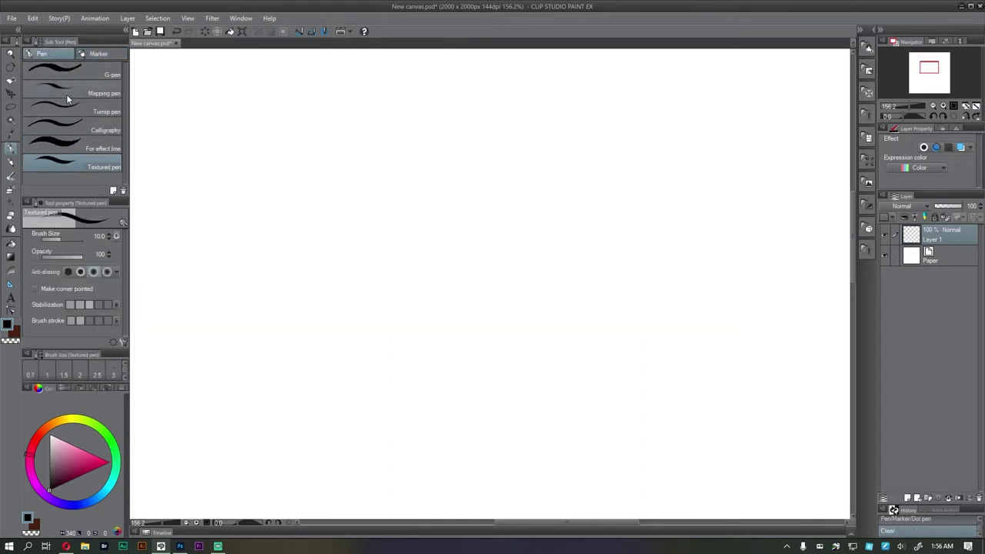
left_click(75, 70)
mouse_move(300, 120)
left_mouse_down()
mouse_move(308, 215)
mouse_move(498, 268)
left_mouse_up()
scroll(350, 173, "down", 1)
- Draw a second G-pen zigzag and a thin Turnip pen stroke for comparison with the first G-pen stroke
left_click(101, 95)
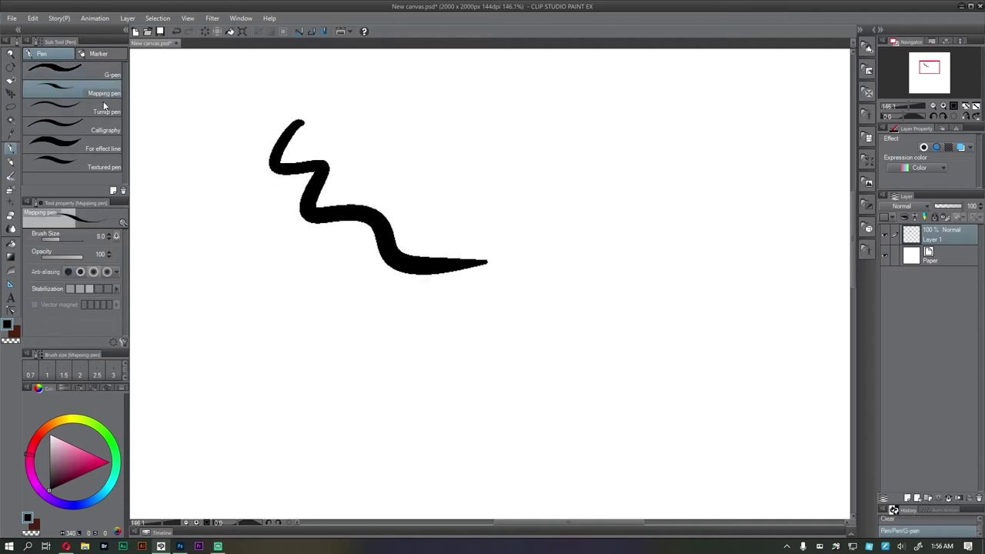
left_click(103, 112)
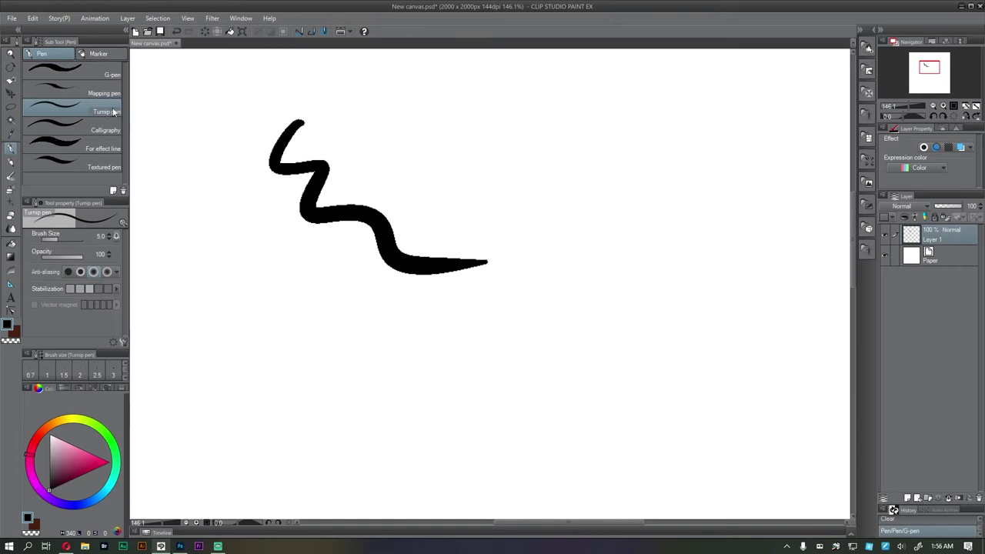
left_click(79, 74)
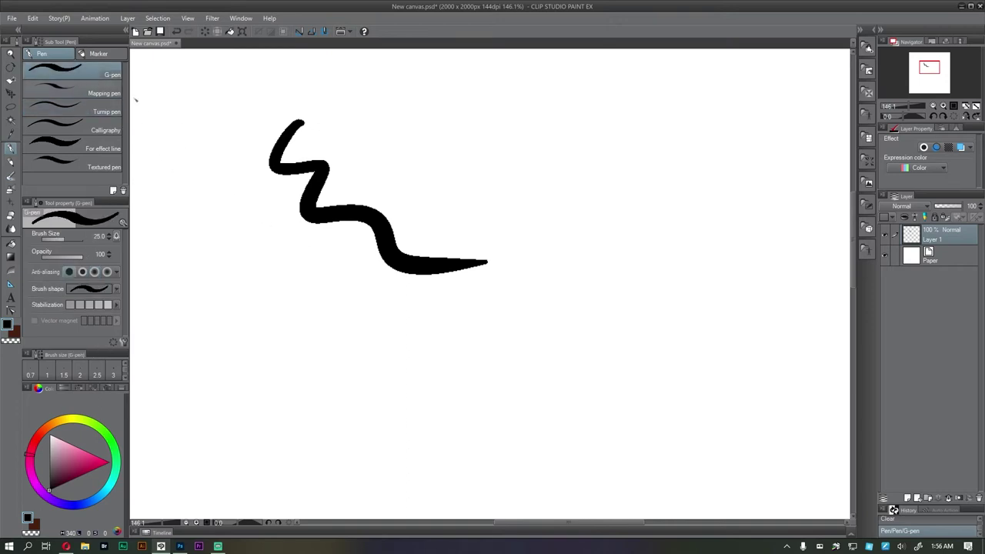
mouse_move(361, 157)
left_mouse_down()
mouse_move(377, 151)
mouse_move(484, 191)
mouse_move(516, 187)
left_mouse_up()
left_click(92, 95)
left_click(93, 116)
mouse_move(200, 248)
left_mouse_down()
mouse_move(186, 289)
mouse_move(338, 329)
left_mouse_up()
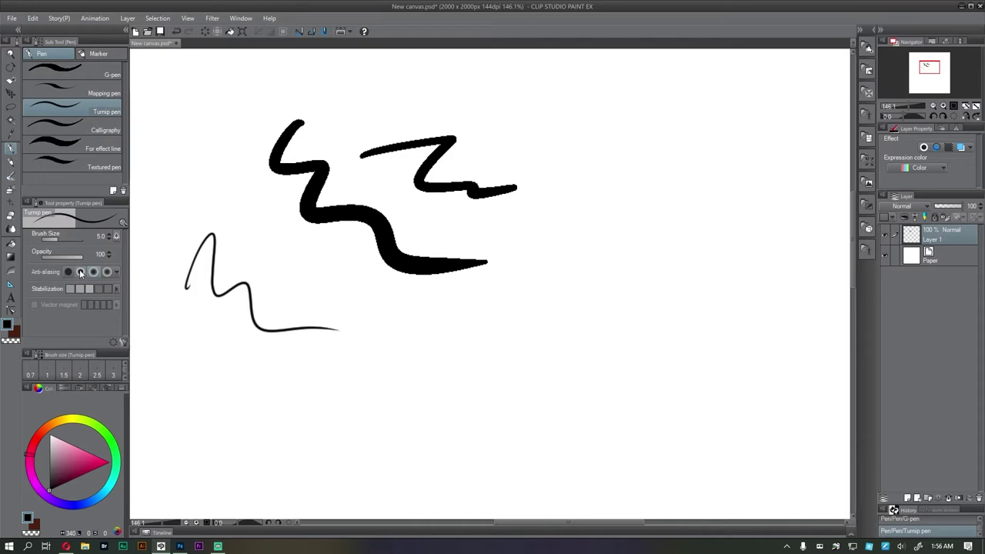
- Clear Layer 1, reselect the G-pen, and widen the tool panels around its properties
key("Delete")
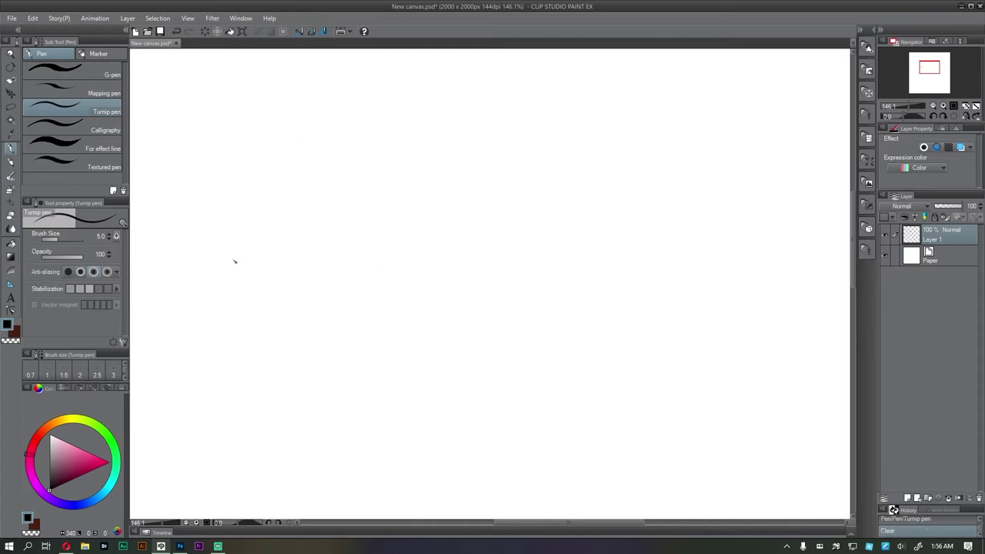
left_click(77, 69)
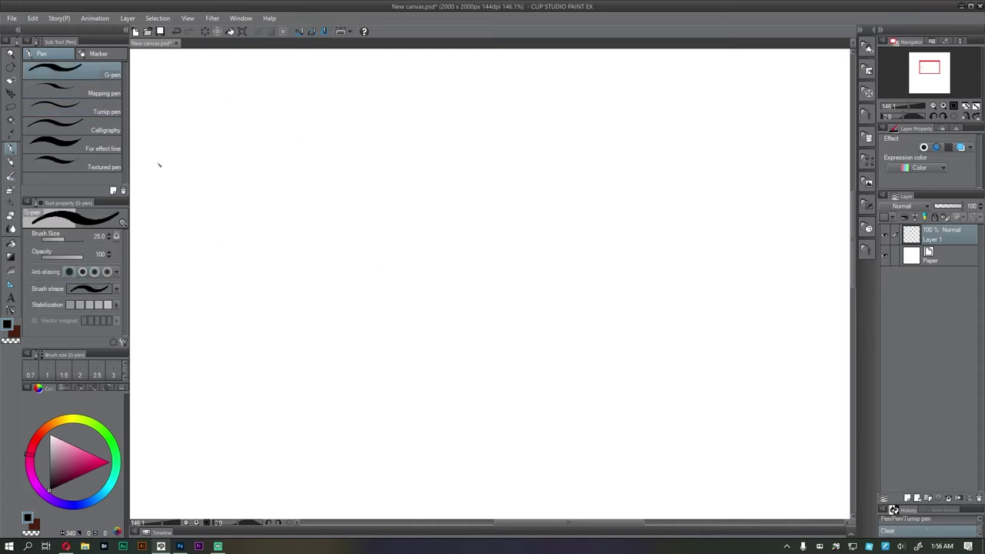
left_click_drag(85, 199, 138, 158)
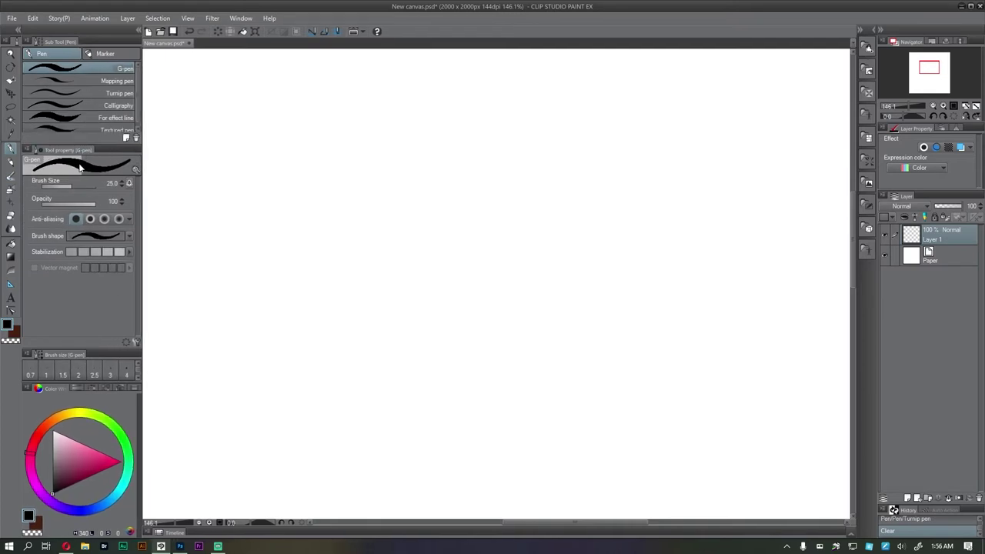
- Draw a thick wavy diagonal G-pen stroke on the empty Layer 1 and examine its pixelated edge
mouse_move(237, 102)
left_mouse_down()
mouse_move(223, 151)
mouse_move(296, 194)
mouse_move(519, 250)
left_mouse_up()
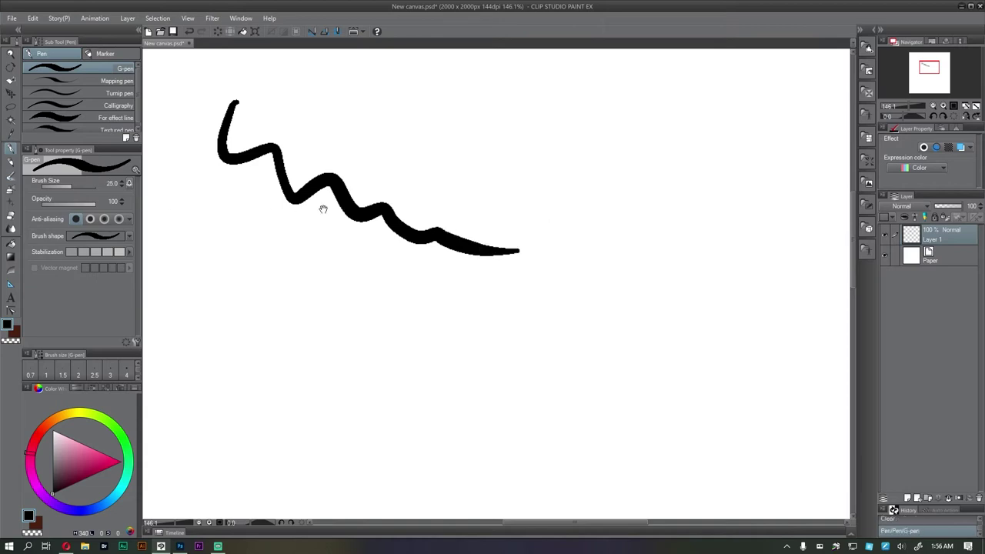
left_click_drag(323, 209, 308, 208)
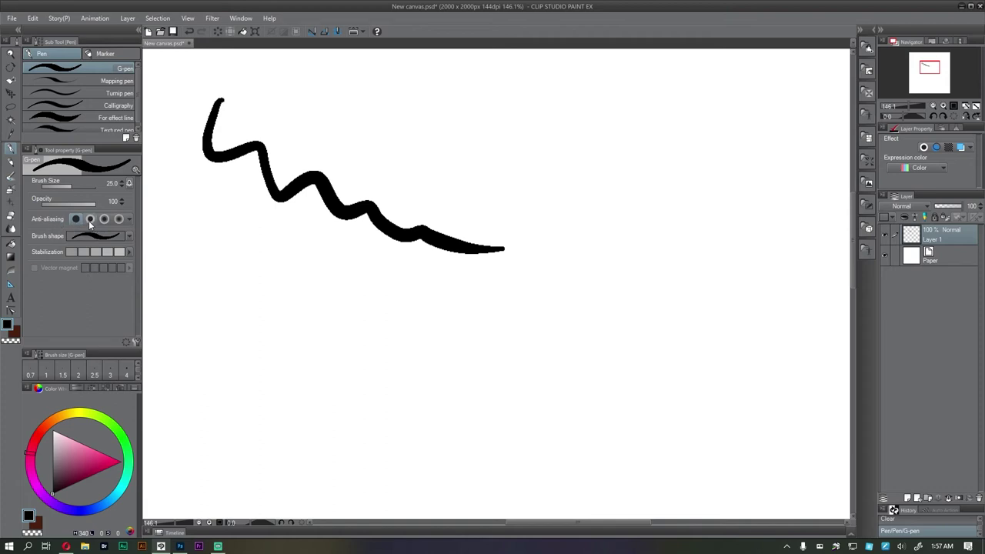
scroll(269, 163, "up", 10)
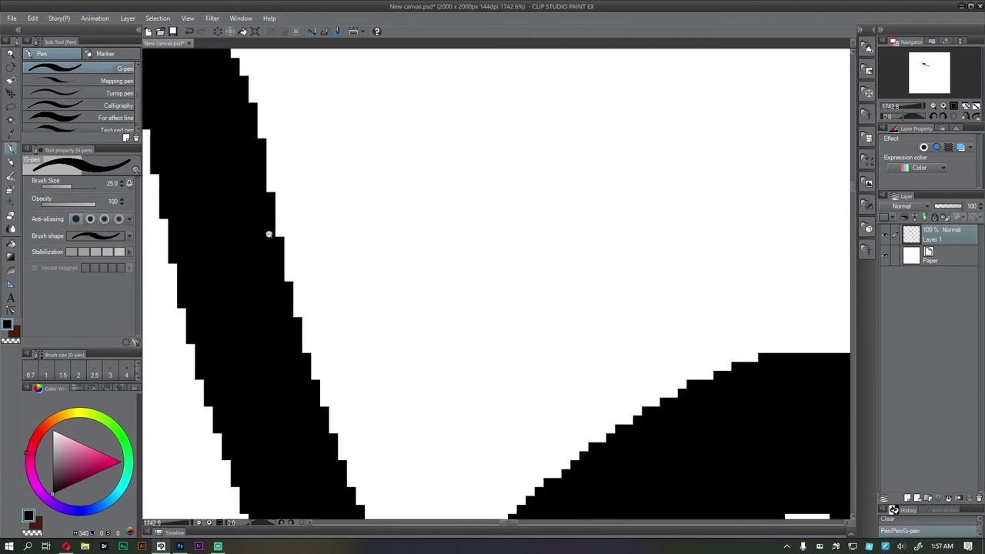
scroll(273, 236, "down", 3)
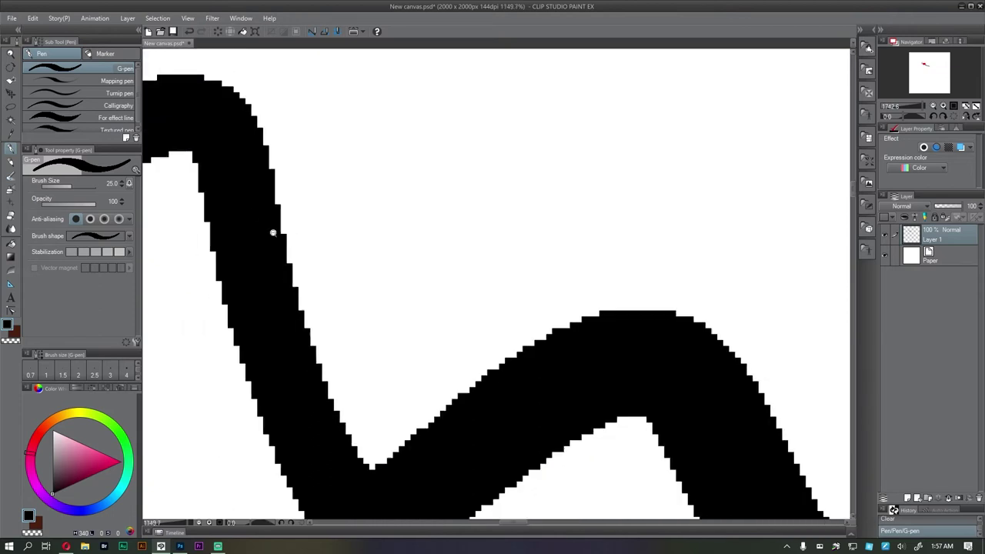
- Set the brush size to 4 and draw a small arrow pointing at the thick stroke's jagged edge
left_click(126, 374)
left_click_drag(350, 141, 292, 198)
mouse_move(300, 150)
left_mouse_down()
mouse_move(309, 194)
mouse_move(336, 189)
left_mouse_up()
key("ctrl+z")
key("ctrl+z")
key("ctrl+z")
left_click_drag(420, 139, 312, 217)
mouse_move(334, 152)
left_mouse_down()
mouse_move(311, 214)
mouse_move(400, 221)
mouse_move(313, 230)
left_mouse_up()
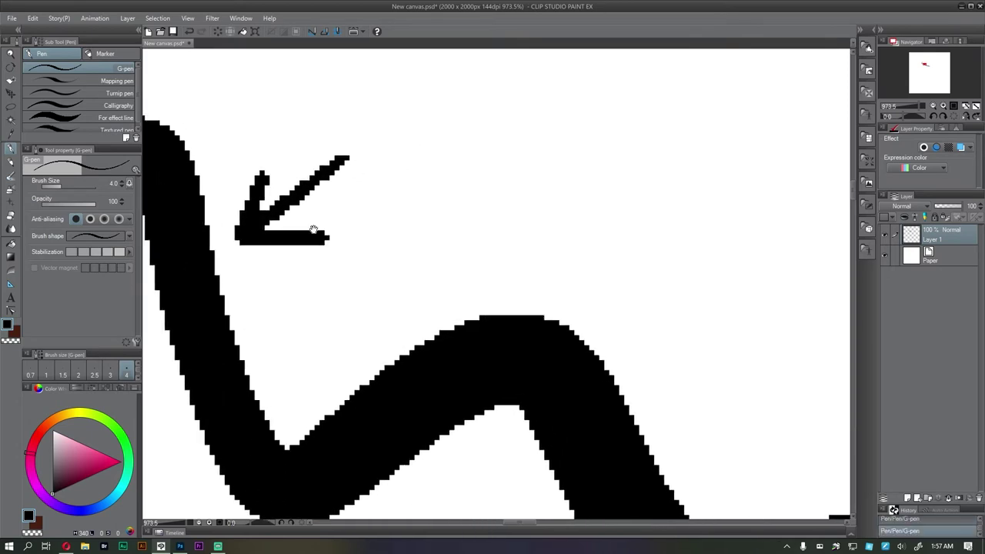
- Switch the G-pen's anti-aliasing to Weak and try a stroke beside the arrow at brush size 20
left_click(90, 219)
key("bracketright")
key("bracketright")
key("bracketright")
key("bracketright")
key("bracketright")
key("bracketright")
key("bracketright")
key("bracketright")
key("bracketright")
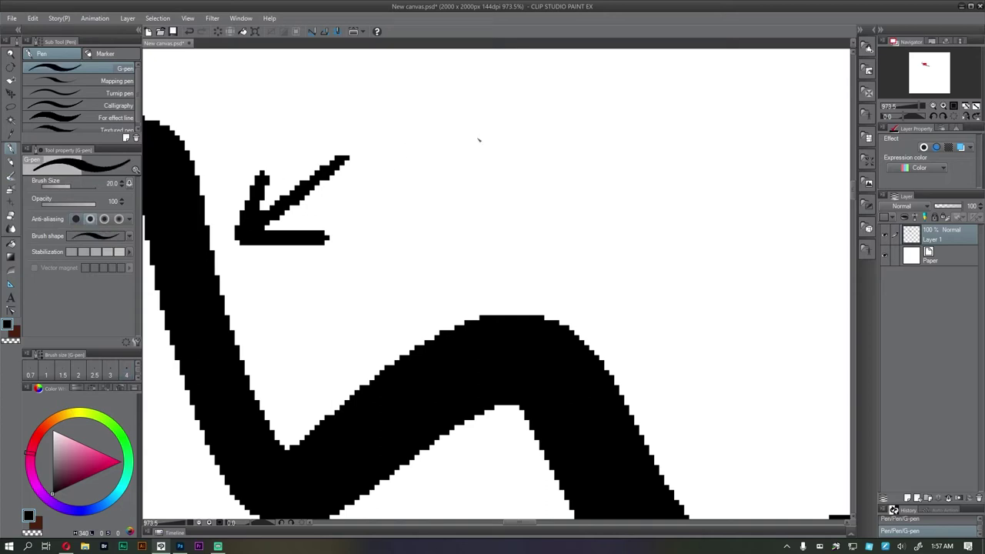
mouse_move(582, 116)
left_mouse_down()
mouse_move(429, 216)
mouse_move(418, 237)
left_mouse_up()
key("ctrl+z")
- Reduce the brush size to 8 and draw a second, softer-edged arrow beside the first one
key("bracketleft")
key("bracketleft")
key("bracketleft")
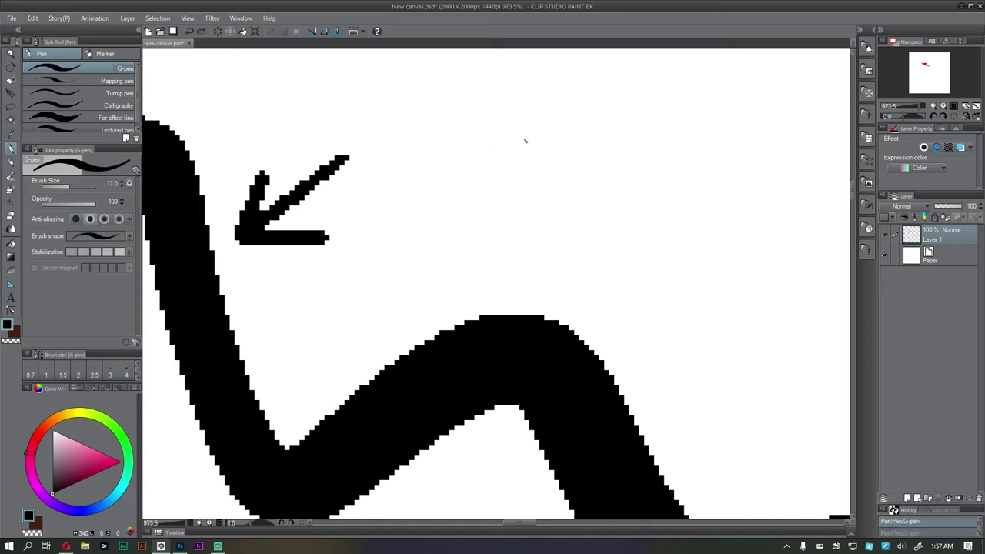
key("bracketleft")
key("bracketleft")
mouse_move(567, 101)
left_mouse_down()
mouse_move(460, 195)
mouse_move(487, 125)
mouse_move(535, 205)
left_mouse_up()
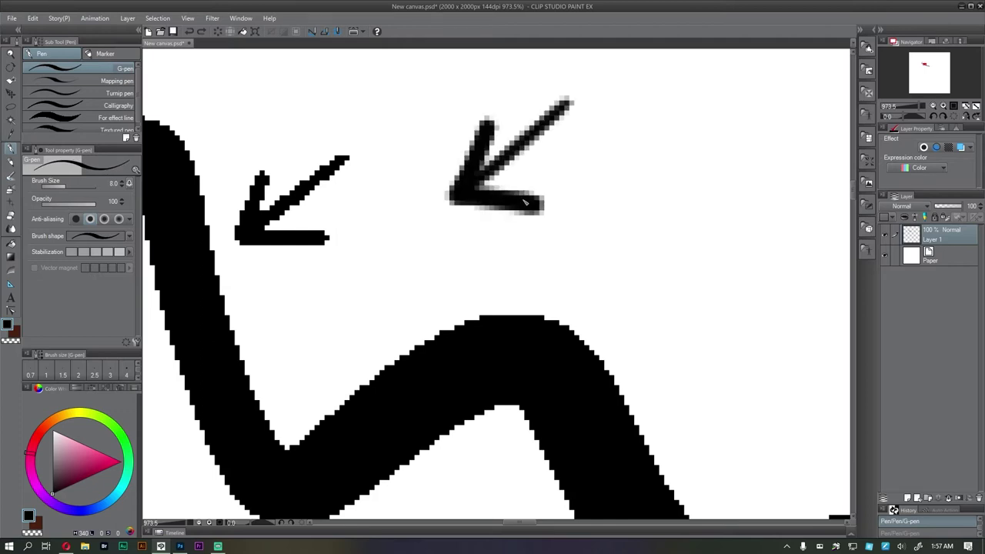
mouse_move(487, 178)
left_mouse_down()
mouse_move(574, 104)
mouse_move(474, 188)
mouse_move(555, 123)
left_mouse_up()
mouse_move(494, 105)
left_mouse_down()
mouse_move(461, 187)
mouse_move(530, 207)
left_mouse_up()
- Set the brush size to 12 and draw a thinner zigzag stroke above the thick one
scroll(557, 202, "down", 4)
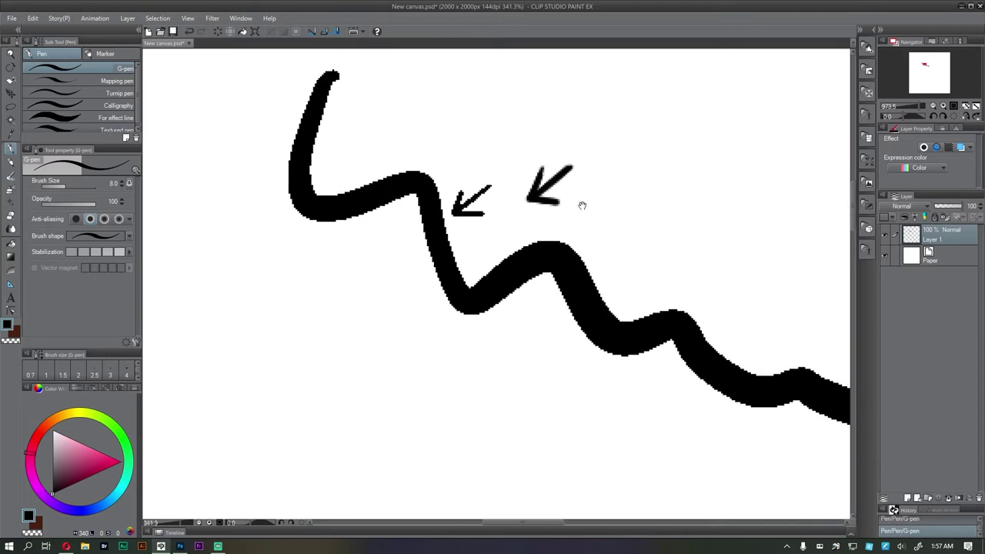
scroll(538, 205, "down", 2)
key("bracketright")
key("bracketright")
mouse_move(497, 122)
left_mouse_down()
mouse_move(491, 172)
mouse_move(685, 239)
left_mouse_up()
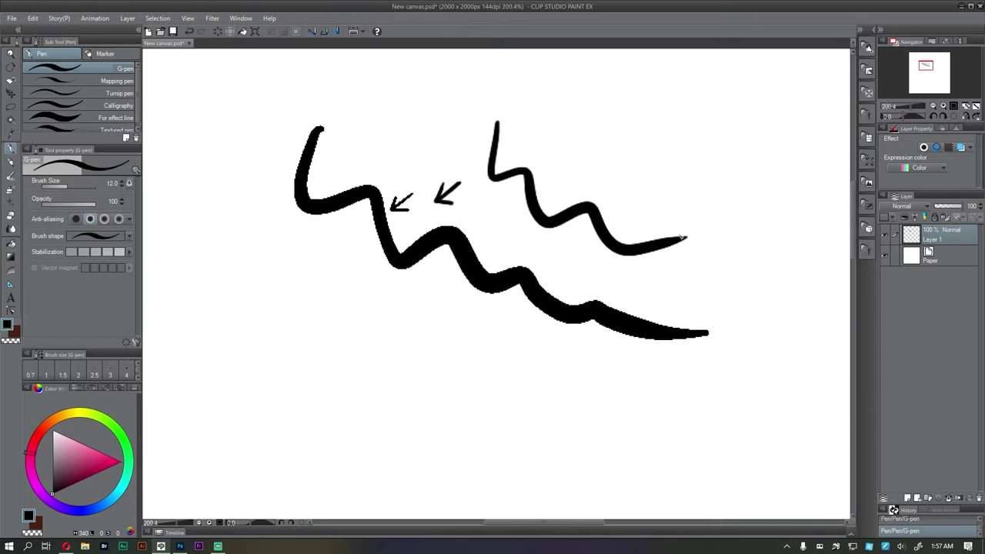
- Raise the anti-aliasing to the level above Weak and draw another zigzag stroke beside the previous one
scroll(573, 223, "up", 4)
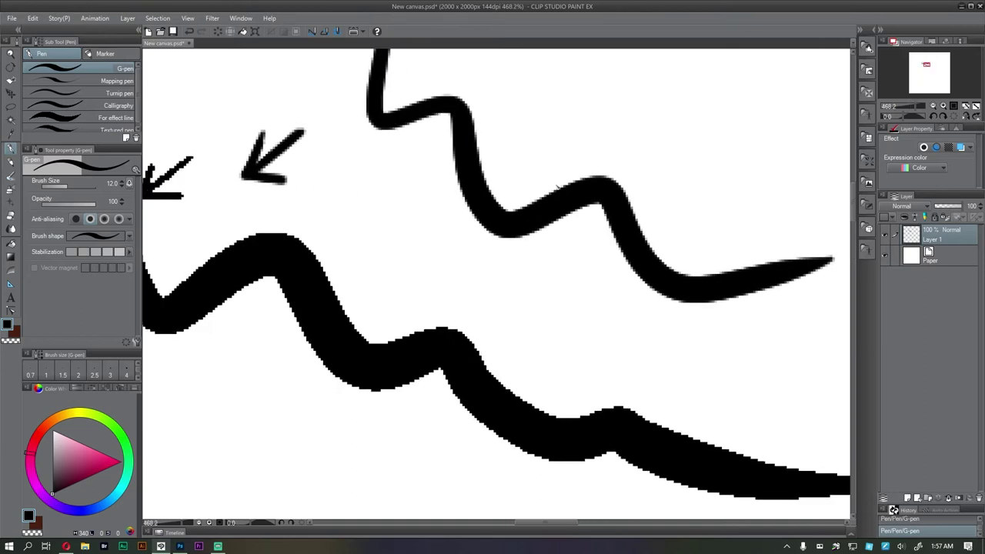
left_click_drag(559, 205, 395, 224)
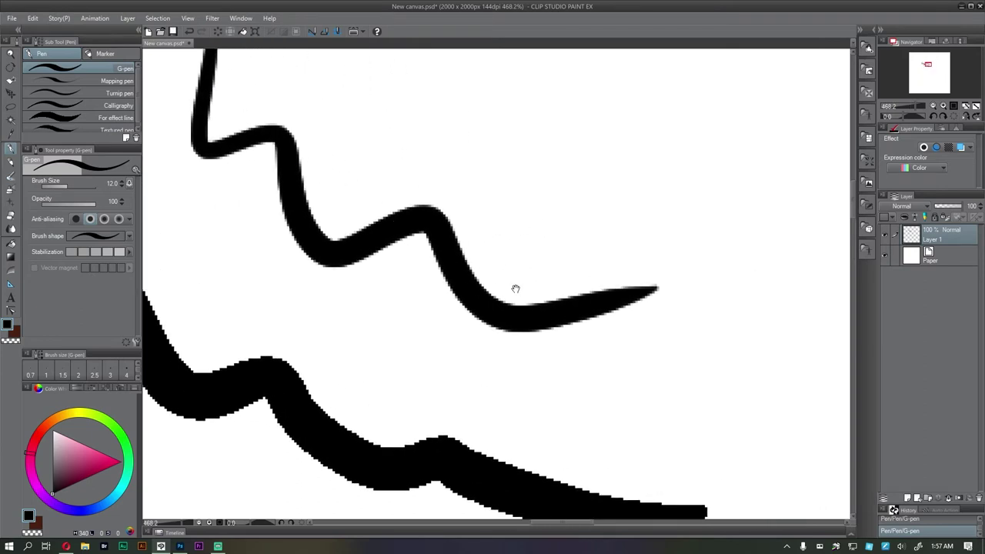
left_click_drag(516, 288, 396, 283)
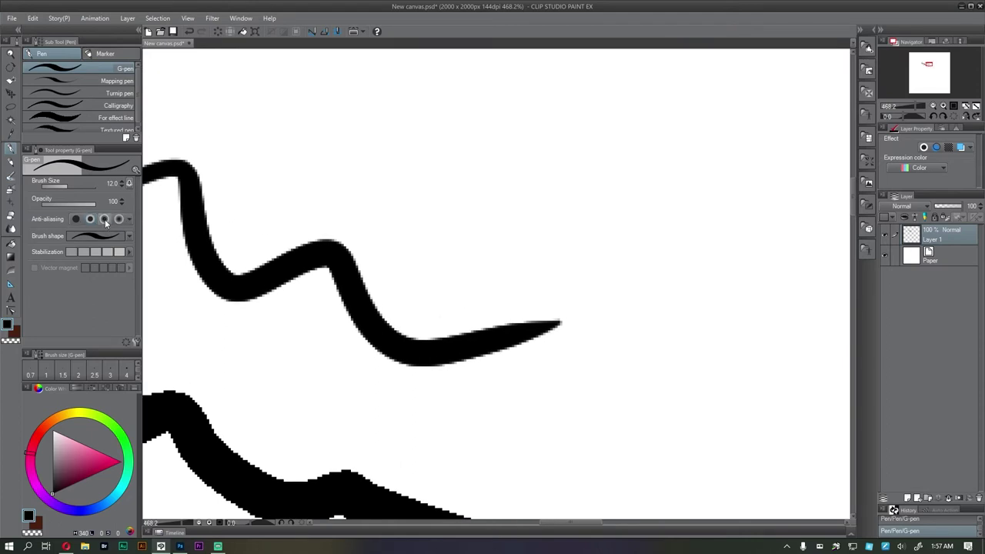
scroll(221, 200, "down", 3)
mouse_move(327, 118)
left_mouse_down()
mouse_move(346, 179)
mouse_move(407, 229)
mouse_move(566, 230)
left_mouse_up()
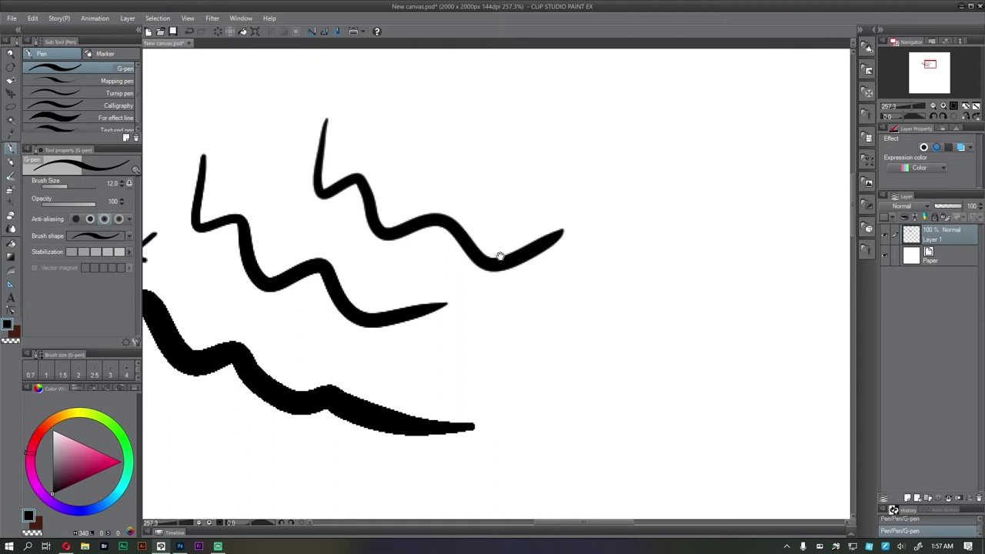
- Reduce the brush size and draw a thin arrow pointing at the zigzag made with Weak anti-aliasing
scroll(485, 248, "up", 2)
left_click_drag(372, 237, 580, 221)
key("bracketleft")
key("bracketleft")
key("bracketleft")
key("bracketleft")
key("bracketleft")
key("bracketleft")
key("bracketleft")
key("bracketleft")
key("bracketleft")
key("bracketleft")
key("bracketleft")
key("bracketleft")
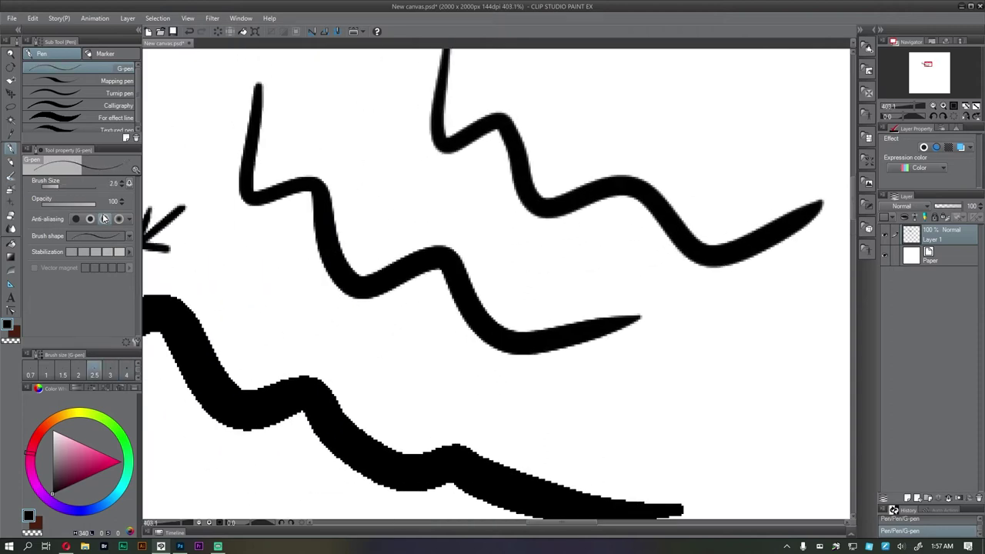
left_click_drag(343, 112, 318, 137)
left_click(78, 375)
left_click_drag(350, 103, 316, 160)
left_click_drag(316, 160, 351, 145)
left_click_drag(433, 102, 387, 140)
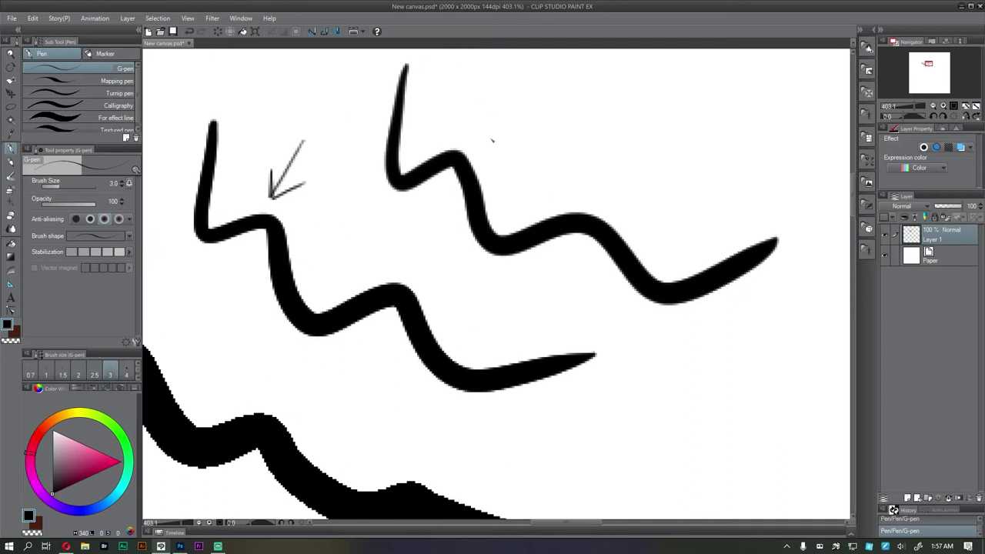
- Set the brush size to 4 and draw an arrow pointing at the most recent zigzag stroke
left_click(127, 375)
left_click_drag(556, 114, 496, 175)
mouse_move(507, 140)
left_mouse_down()
mouse_move(496, 175)
mouse_move(539, 173)
left_mouse_up()
left_click_drag(539, 173, 426, 202)
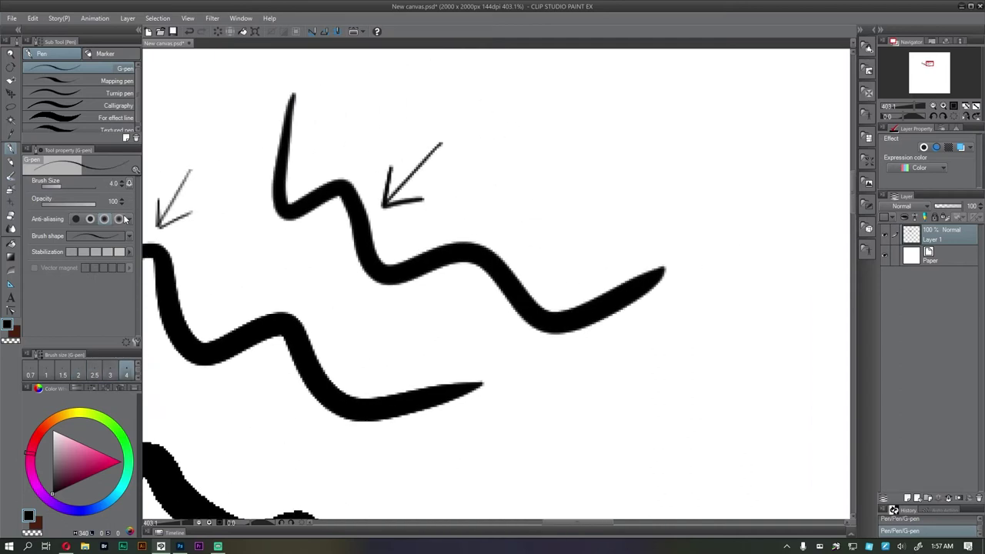
- Set the anti-aliasing to its strongest level and the brush size to 10, and draw another zigzag stroke
left_click_drag(270, 219, 202, 218)
key("bracketright")
key("bracketright")
key("bracketright")
key("bracketright")
key("bracketright")
mouse_move(438, 118)
left_mouse_down()
mouse_move(434, 183)
mouse_move(541, 193)
mouse_move(631, 208)
left_mouse_up()
- Draw an arrow pointing at the zigzag made with the strongest anti-aliasing
left_click_drag(547, 119, 521, 163)
mouse_move(523, 135)
left_mouse_down()
mouse_move(521, 164)
mouse_move(553, 155)
left_mouse_up()
left_click_drag(578, 160, 541, 174)
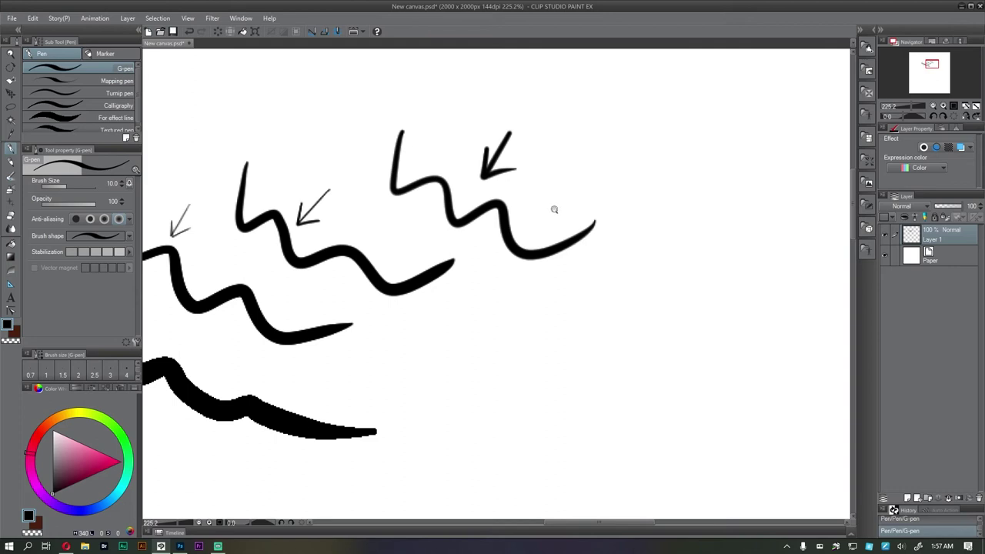
- Draw an arrow below the thick jagged stroke and circle the stroke's beginning
left_click_drag(553, 208, 503, 224)
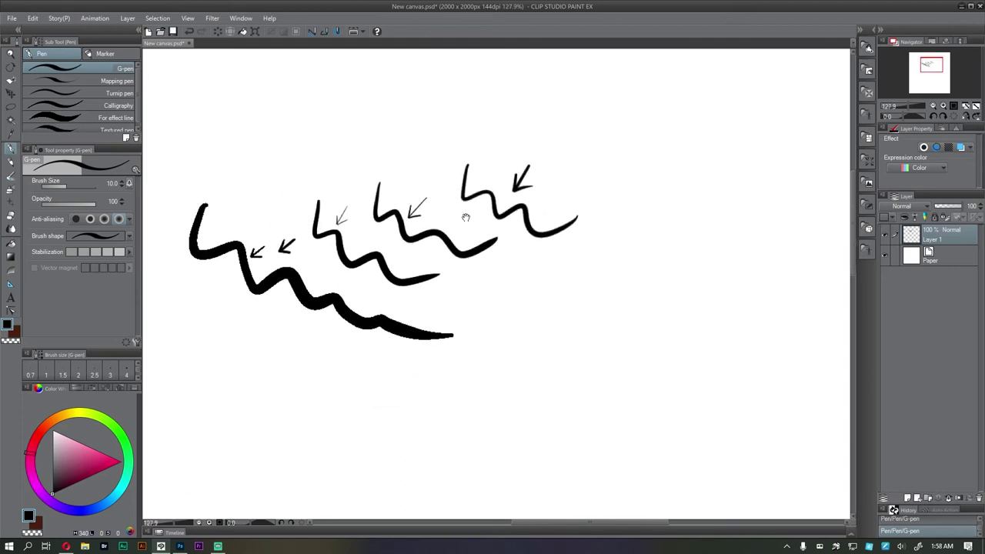
mouse_move(274, 373)
left_mouse_down()
mouse_move(278, 331)
mouse_move(302, 350)
left_mouse_up()
mouse_move(278, 286)
left_mouse_down()
mouse_move(323, 261)
mouse_move(377, 255)
left_mouse_up()
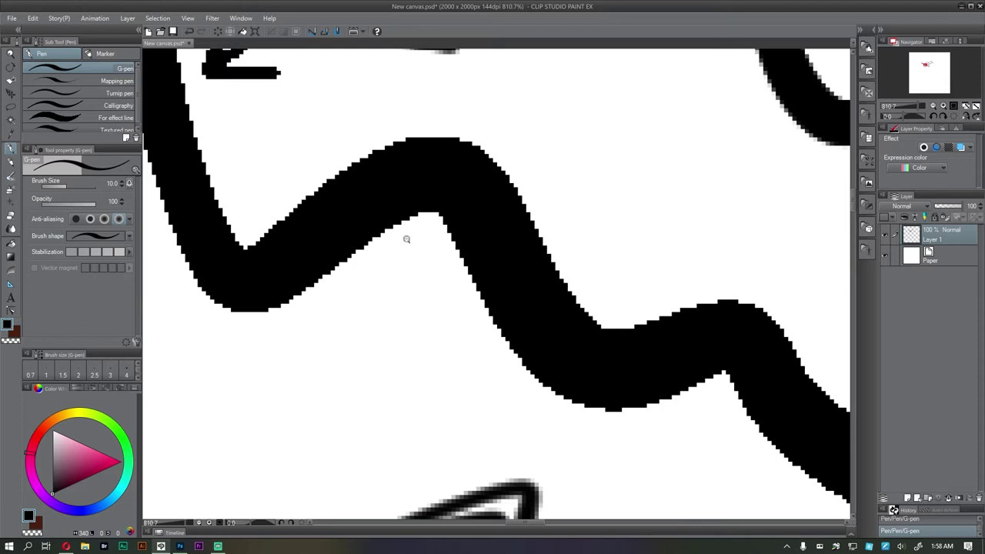
scroll(407, 239, "down", 7)
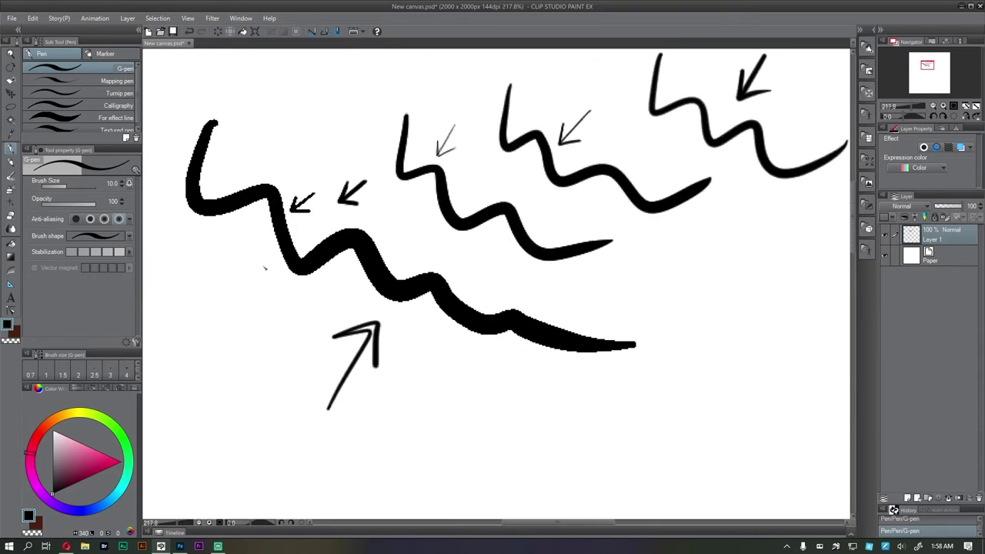
mouse_move(230, 129)
left_mouse_down()
mouse_move(307, 241)
mouse_move(171, 224)
mouse_move(296, 123)
left_mouse_up()
scroll(378, 185, "down", 3)
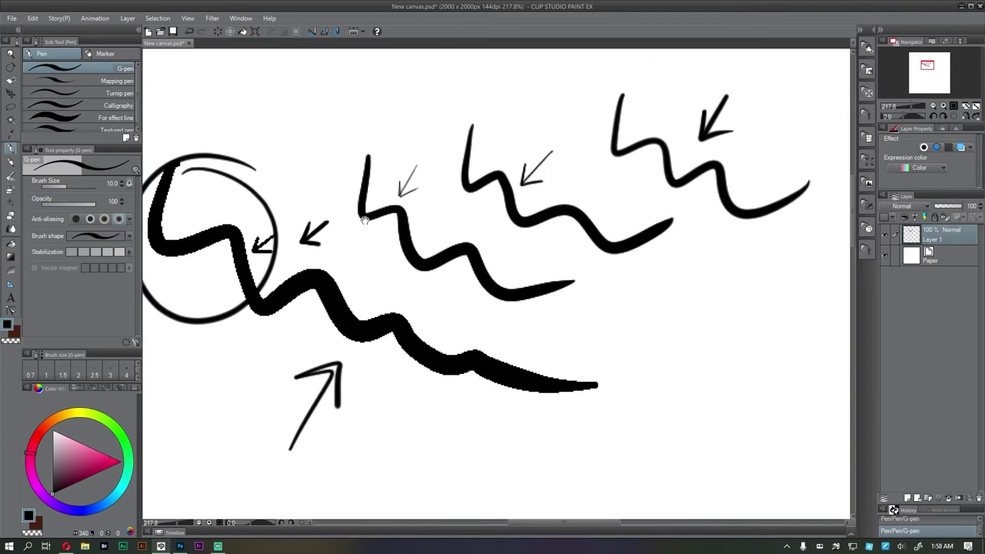
- Set the anti-aliasing back to Weak and draw a long wavy stroke below the earlier test strokes
left_click_drag(418, 214, 369, 223)
mouse_move(478, 192)
left_mouse_down()
mouse_move(481, 215)
mouse_move(467, 214)
left_mouse_up()
left_click_drag(530, 194, 527, 194)
left_click_drag(403, 283, 382, 296)
left_click_drag(415, 307, 416, 298)
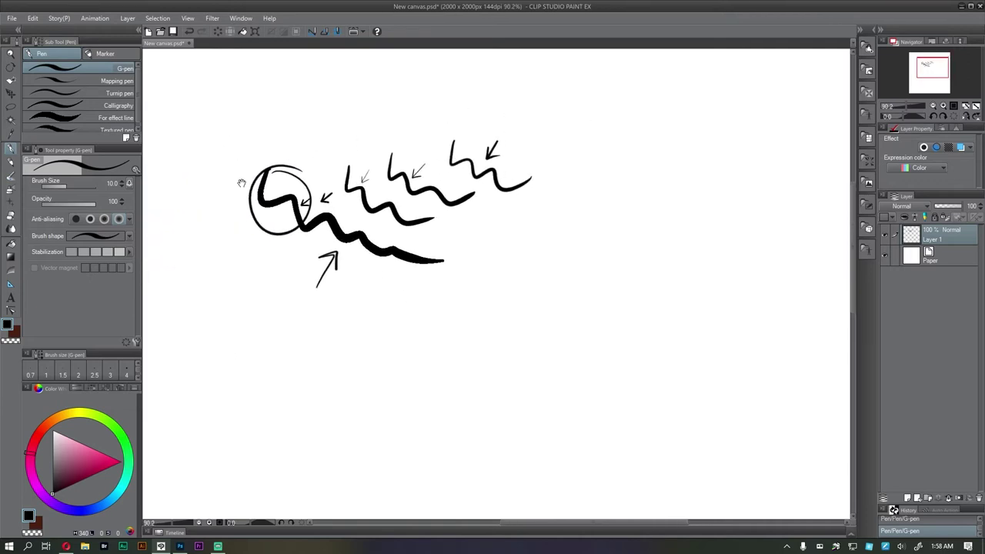
scroll(261, 261, "up", 4)
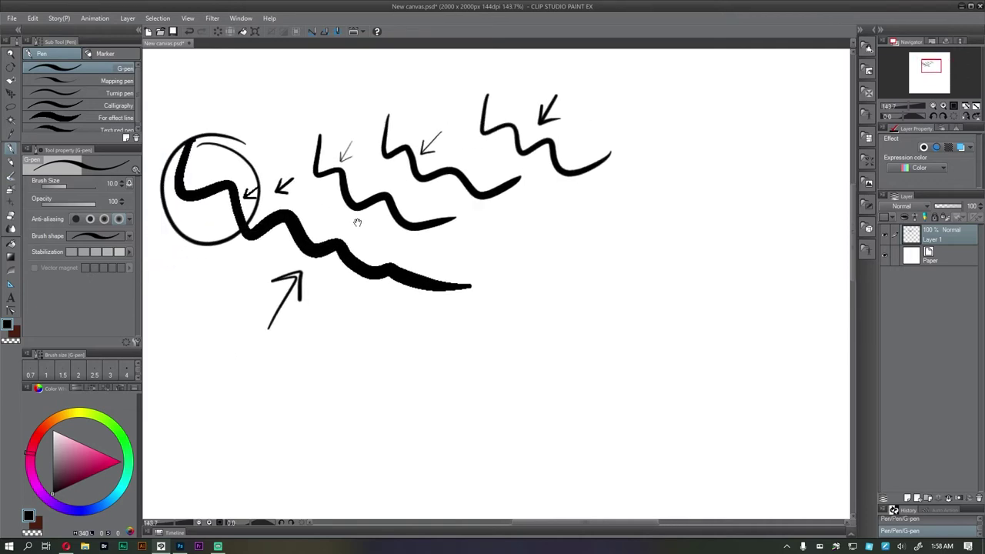
left_click(91, 220)
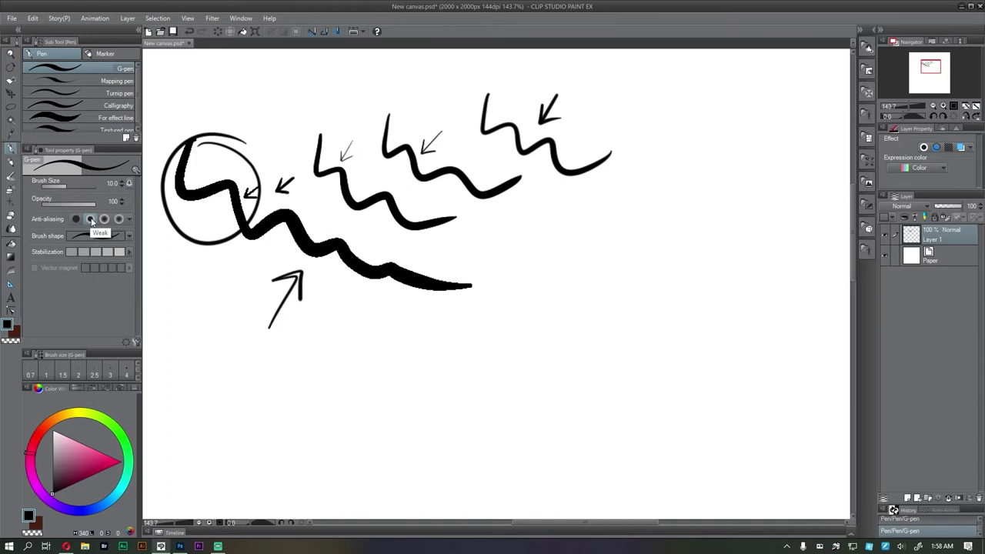
mouse_move(290, 347)
left_mouse_down()
mouse_move(301, 288)
mouse_move(264, 273)
left_mouse_up()
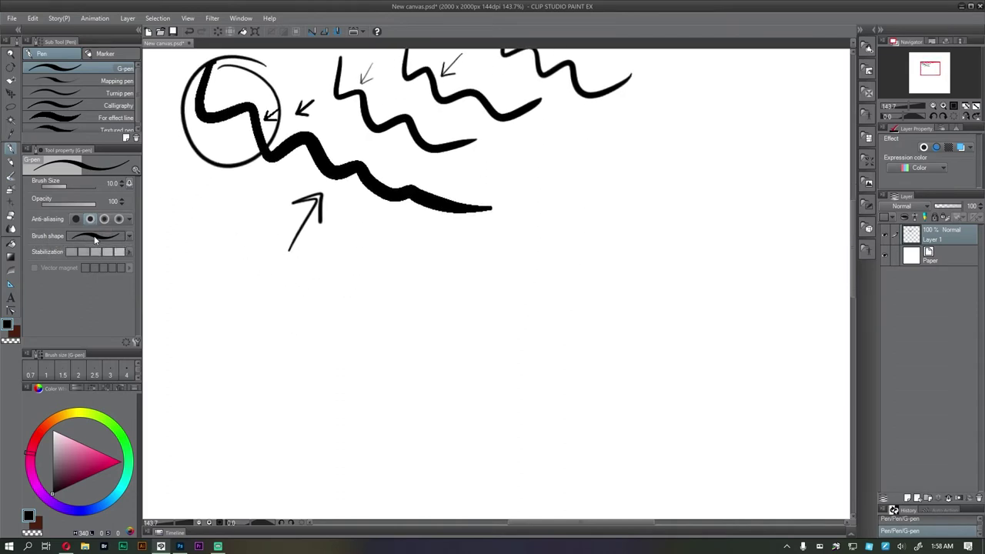
mouse_move(186, 353)
left_mouse_down()
mouse_move(272, 318)
mouse_move(387, 308)
mouse_move(626, 313)
mouse_move(715, 242)
mouse_move(699, 196)
left_mouse_up()
- Increase the brush size to 20 and draw a thicker wavy stroke under the previous one
key("]")
key("]")
key("]")
key("]")
mouse_move(272, 409)
left_mouse_down()
mouse_move(299, 396)
mouse_move(383, 396)
mouse_move(426, 421)
mouse_move(505, 395)
mouse_move(566, 420)
mouse_move(638, 391)
mouse_move(698, 406)
mouse_move(693, 322)
left_mouse_up()
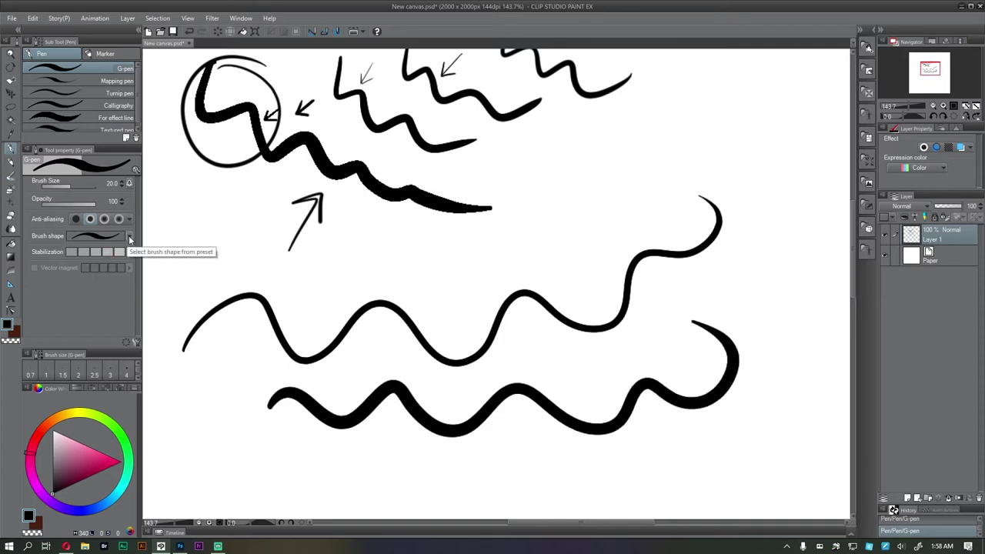
- Change the G-pen's brush shape to Pencil and draw a wavy stroke above the long wavy lines
left_click(129, 236)
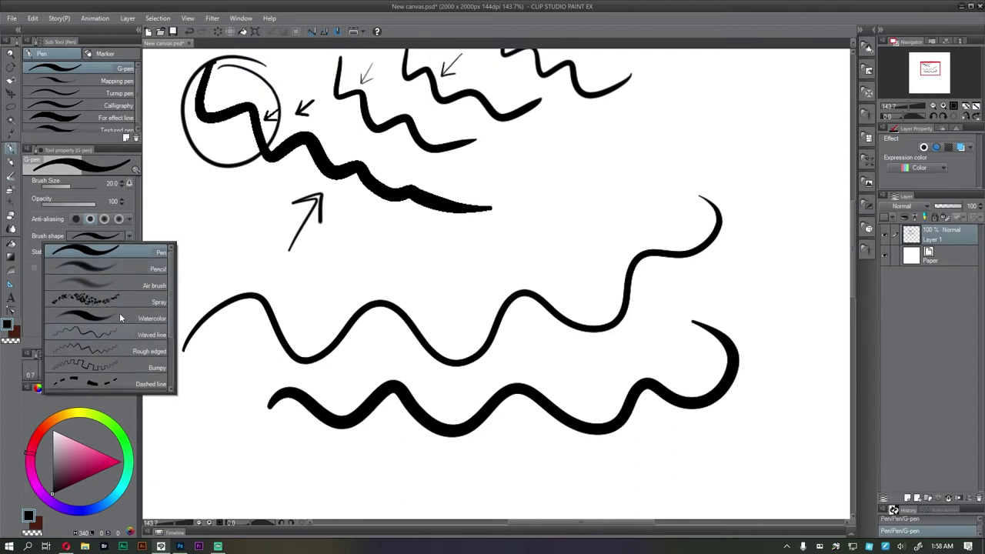
left_click(137, 273)
mouse_move(304, 285)
left_mouse_down()
mouse_move(371, 251)
mouse_move(416, 278)
mouse_move(451, 250)
mouse_move(486, 265)
mouse_move(518, 253)
mouse_move(548, 225)
mouse_move(598, 231)
mouse_move(614, 187)
mouse_move(667, 151)
left_mouse_up()
- Change the brush shape to Air brush and draw a wavy stroke below the thick wavy line
mouse_move(468, 301)
left_mouse_down()
mouse_move(423, 214)
mouse_move(409, 110)
left_mouse_up()
left_click(129, 237)
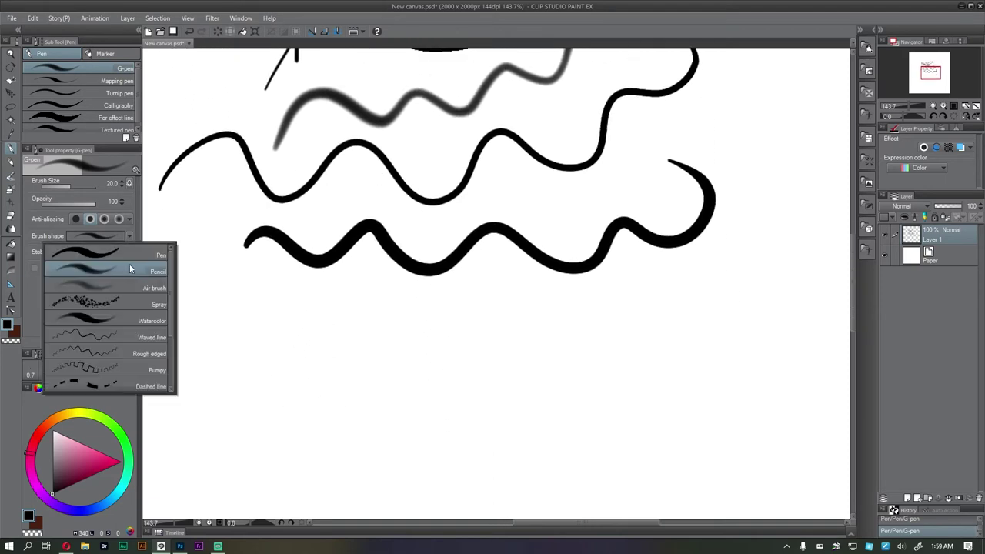
left_click(127, 289)
mouse_move(232, 348)
left_mouse_down()
mouse_move(290, 337)
mouse_move(335, 352)
mouse_move(398, 323)
mouse_move(482, 376)
mouse_move(508, 307)
mouse_move(543, 349)
mouse_move(611, 323)
mouse_move(665, 333)
mouse_move(707, 286)
left_mouse_up()
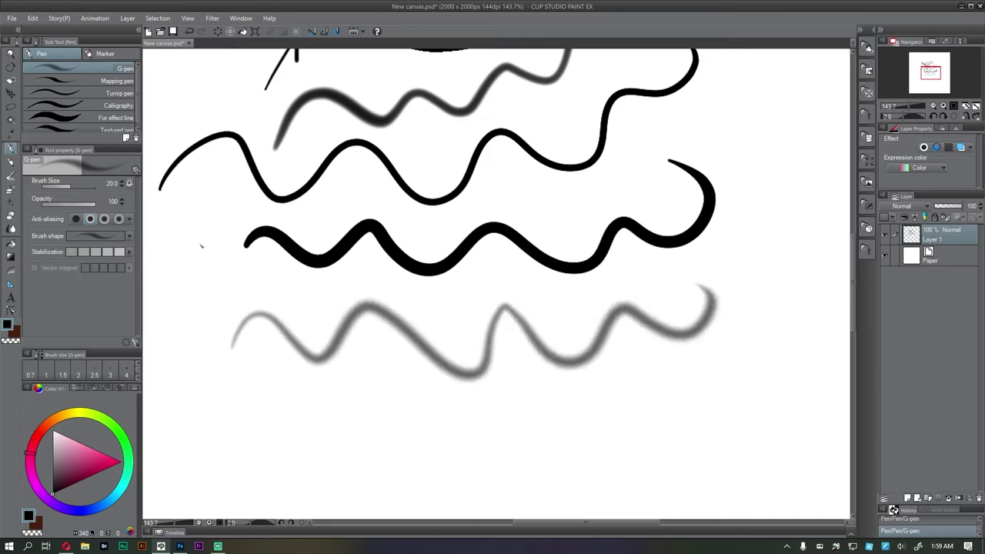
- Change the brush shape to Spray and draw a wavy stroke below the Air brush one
left_click(129, 237)
left_click(102, 307)
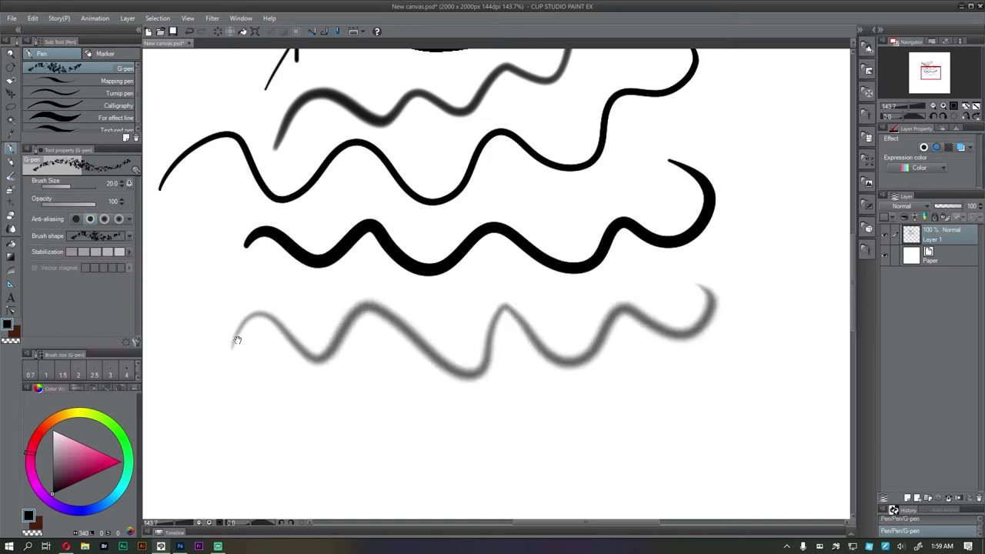
scroll(260, 291, "down", 3)
mouse_move(227, 331)
left_mouse_down()
mouse_move(475, 349)
mouse_move(605, 342)
mouse_move(714, 287)
left_mouse_up()
- Change the brush shape to Watercolor and draw a wavy stroke below the Spray one
left_click(128, 238)
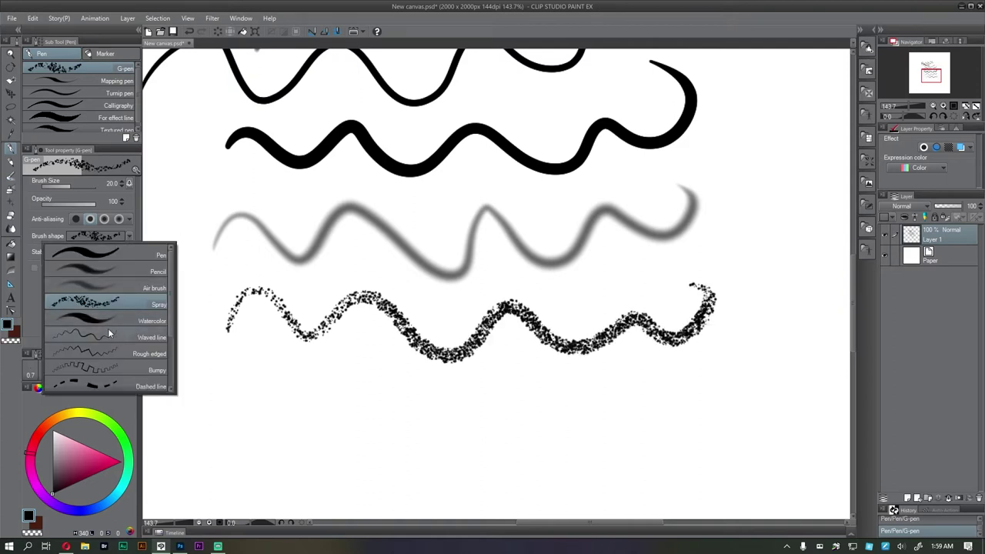
left_click(109, 323)
mouse_move(223, 414)
left_mouse_down()
mouse_move(272, 378)
mouse_move(454, 444)
mouse_move(623, 413)
mouse_move(645, 362)
left_mouse_up()
- Change the brush shape to Waved line and draw a stroke below the Watercolor one
left_click_drag(410, 326, 408, 313)
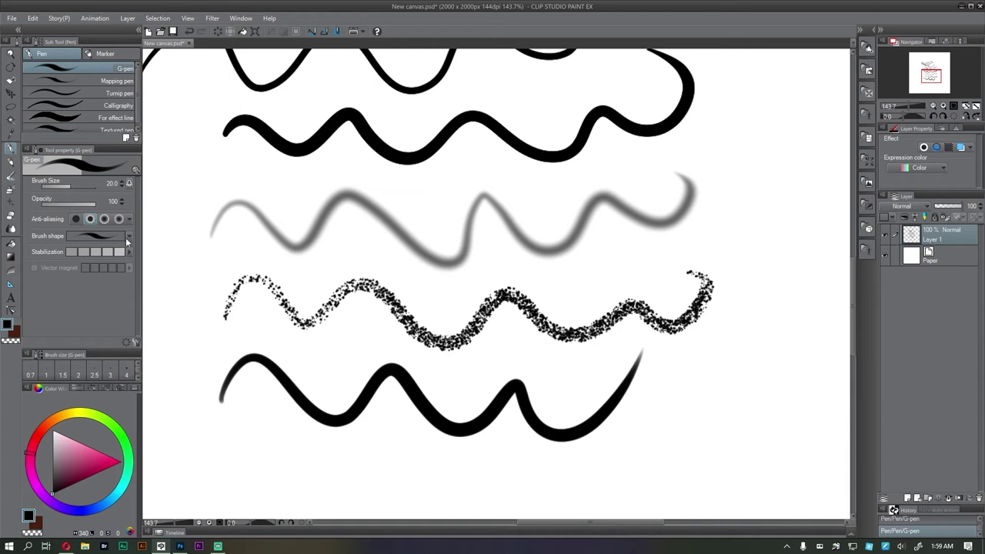
left_click(128, 236)
left_click(110, 338)
left_click_drag(282, 381, 271, 246)
mouse_move(201, 332)
left_mouse_down()
mouse_move(239, 297)
mouse_move(315, 357)
mouse_move(413, 368)
mouse_move(510, 344)
mouse_move(586, 384)
mouse_move(643, 330)
left_mouse_up()
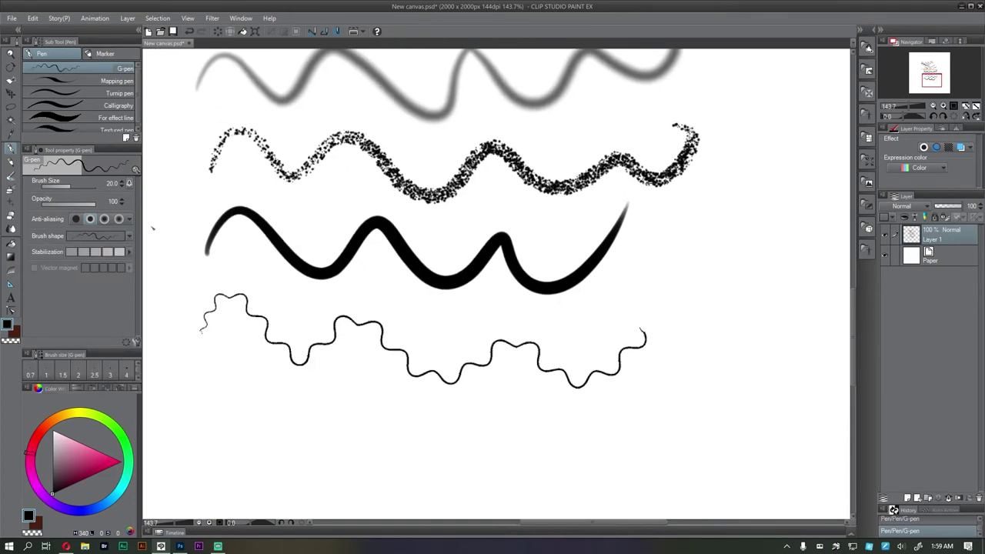
- Undo an extra Waved line stroke, change the brush shape to Rough edged and draw a stroke beneath
left_click_drag(270, 404, 418, 440)
key("ctrl+z")
left_click(118, 239)
left_click(110, 362)
left_click_drag(205, 419, 451, 435)
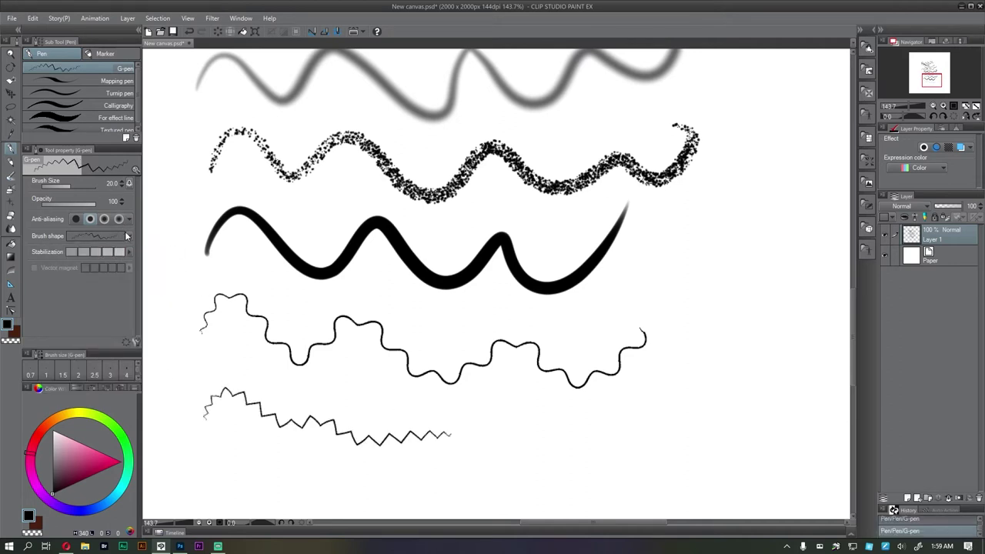
- Change the brush shape to Pen and draw a wavy stroke below the Rough edged one
left_click(127, 236)
left_click(169, 332)
left_click_drag(254, 331, 265, 224)
mouse_move(228, 362)
left_mouse_down()
mouse_move(431, 400)
mouse_move(619, 332)
left_mouse_up()
mouse_move(309, 251)
left_mouse_down()
mouse_move(282, 177)
mouse_move(232, 122)
left_mouse_up()
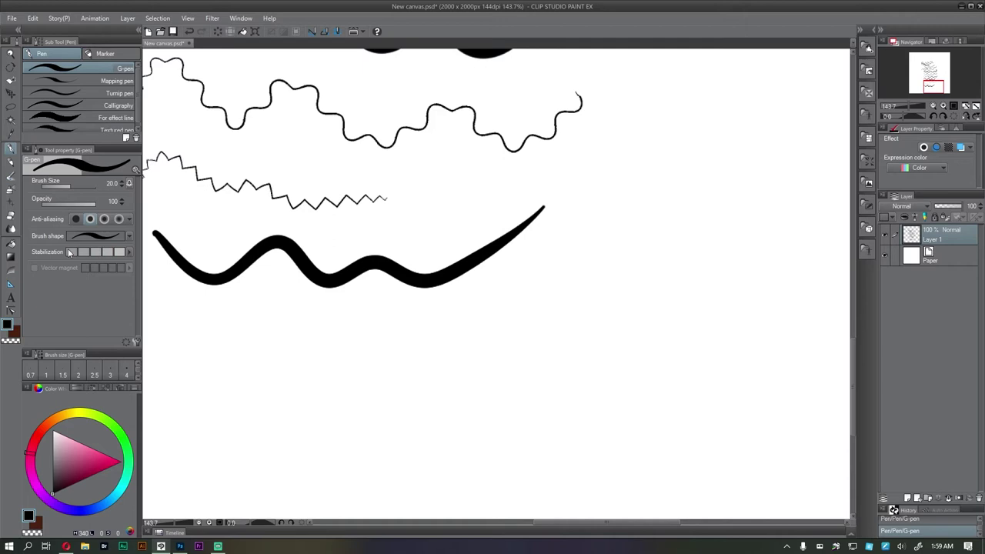
- Draw two more wavy strokes below at maximum Stabilization, plus two parallel curved strokes beside them
left_click_drag(191, 246, 235, 192)
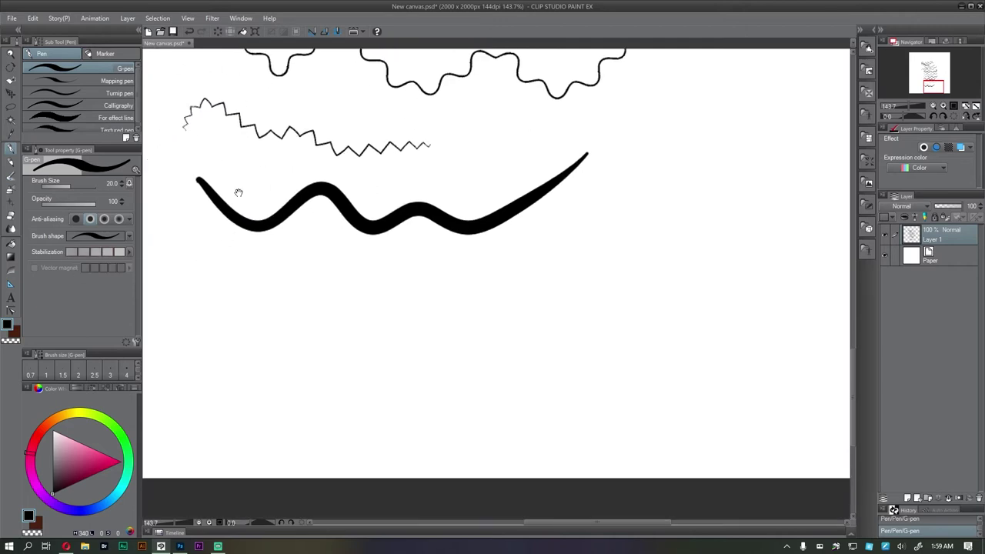
left_click_drag(199, 289, 229, 270)
mouse_move(188, 241)
left_mouse_down()
mouse_move(201, 291)
mouse_move(226, 268)
mouse_move(274, 307)
mouse_move(307, 287)
mouse_move(336, 303)
mouse_move(361, 285)
mouse_move(475, 280)
mouse_move(489, 259)
mouse_move(431, 220)
left_mouse_up()
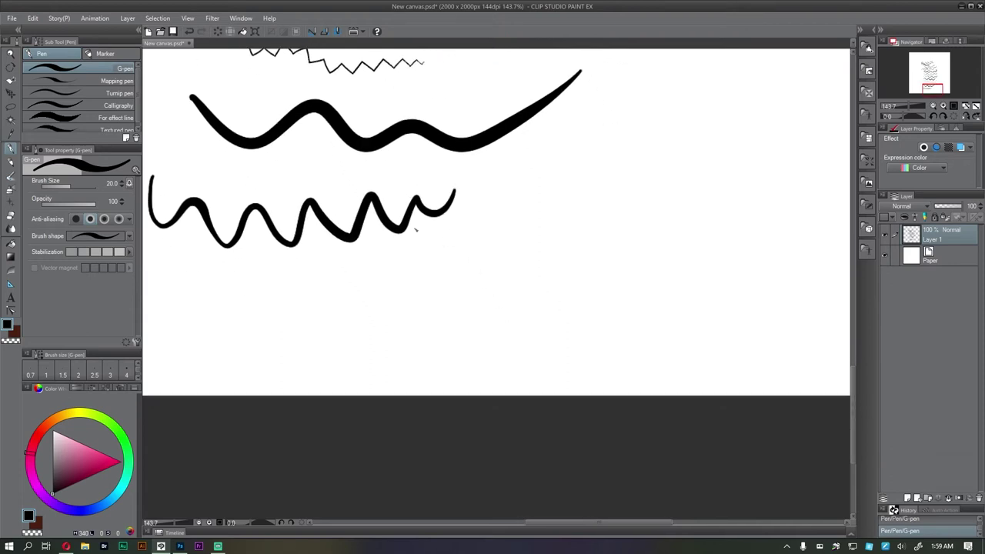
mouse_move(259, 328)
left_mouse_down()
mouse_move(323, 290)
mouse_move(395, 285)
mouse_move(471, 262)
mouse_move(545, 222)
mouse_move(408, 265)
left_mouse_up()
mouse_move(354, 238)
left_mouse_down()
mouse_move(479, 177)
mouse_move(605, 155)
left_mouse_up()
mouse_move(387, 254)
left_mouse_down()
mouse_move(594, 191)
mouse_move(623, 197)
left_mouse_up()
left_click_drag(610, 224, 571, 219)
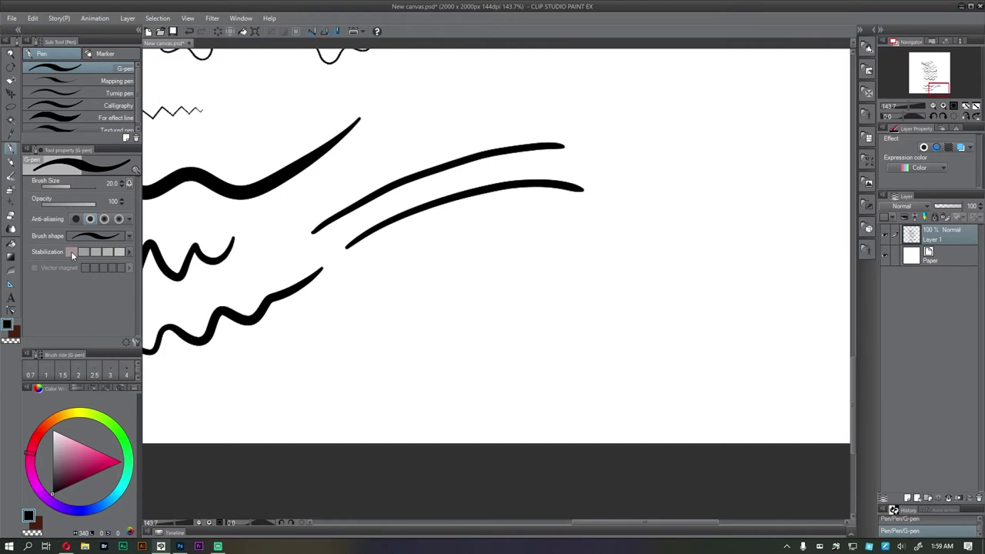
- Lower the G-pen's Stabilization to its lowest level and draw a rising stroke beneath the curved ones, undoing an extra stroke
left_click(129, 252)
left_click(89, 254)
left_click_drag(301, 335, 572, 254)
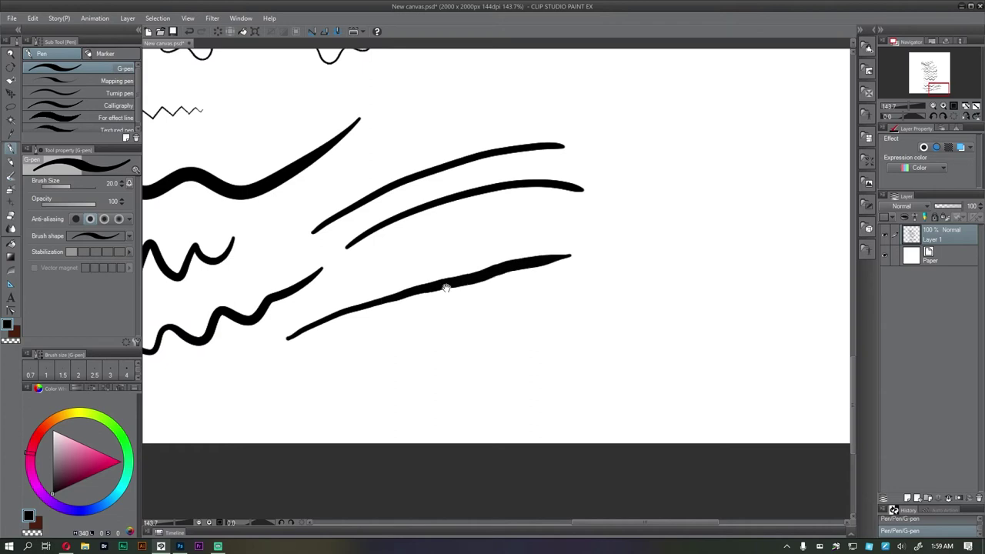
scroll(328, 325, "up", 3)
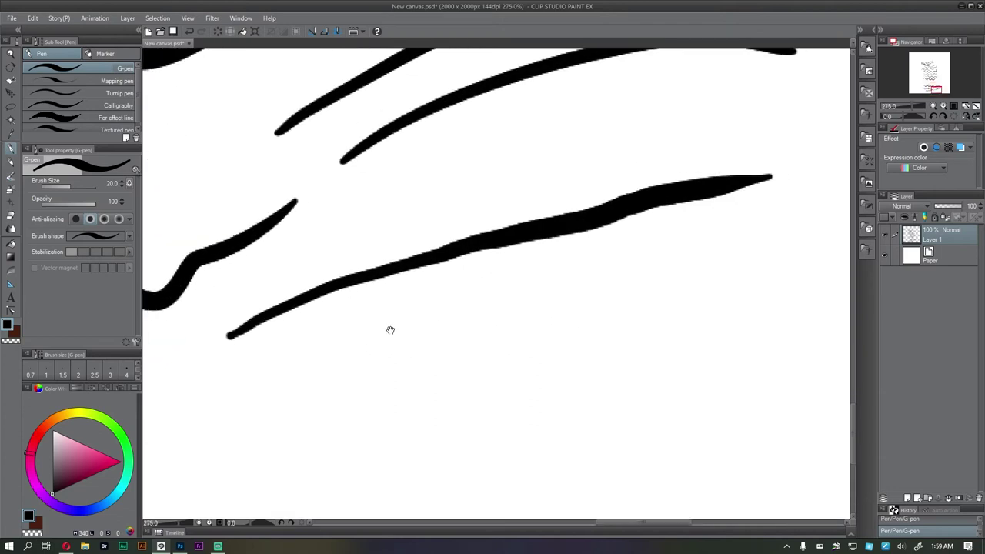
left_click_drag(325, 372, 479, 311)
key("ctrl+z")
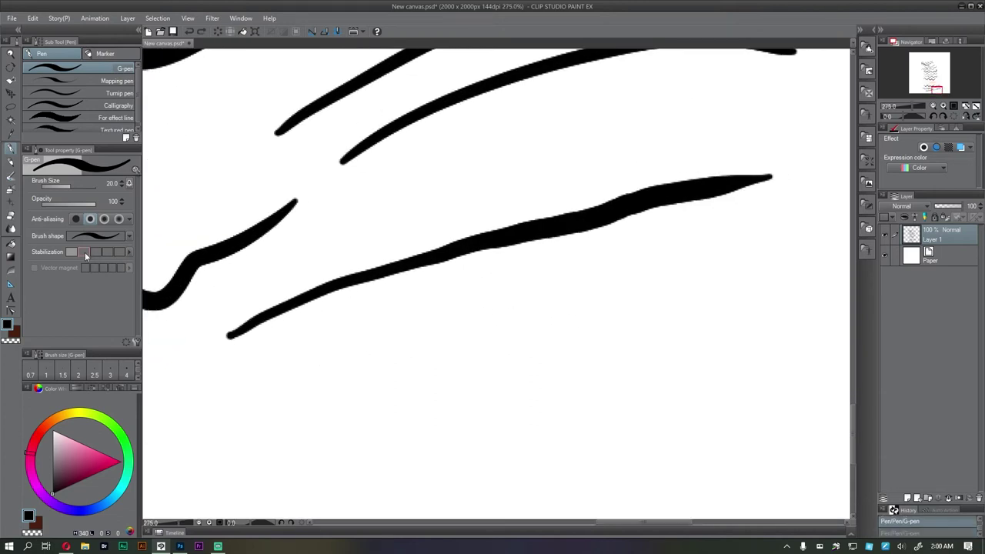
- Draw two more rising strokes beneath the low-Stabilization one, restoring Stabilization to its maximum for the lower stroke
left_click_drag(327, 360, 324, 335)
mouse_move(255, 375)
left_mouse_down()
mouse_move(576, 297)
mouse_move(672, 256)
left_mouse_up()
left_click_drag(520, 272, 452, 272)
mouse_move(242, 416)
left_mouse_down()
mouse_move(280, 397)
mouse_move(735, 294)
left_mouse_up()
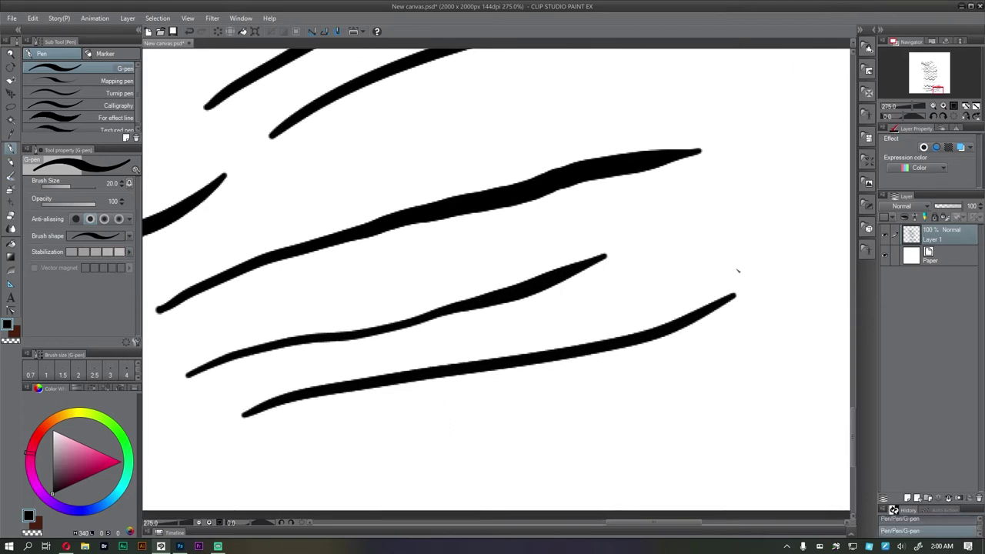
mouse_move(588, 242)
left_mouse_down()
mouse_move(578, 240)
mouse_move(541, 321)
mouse_move(549, 321)
left_mouse_up()
mouse_move(346, 198)
left_mouse_down()
mouse_move(327, 252)
mouse_move(364, 331)
left_mouse_up()
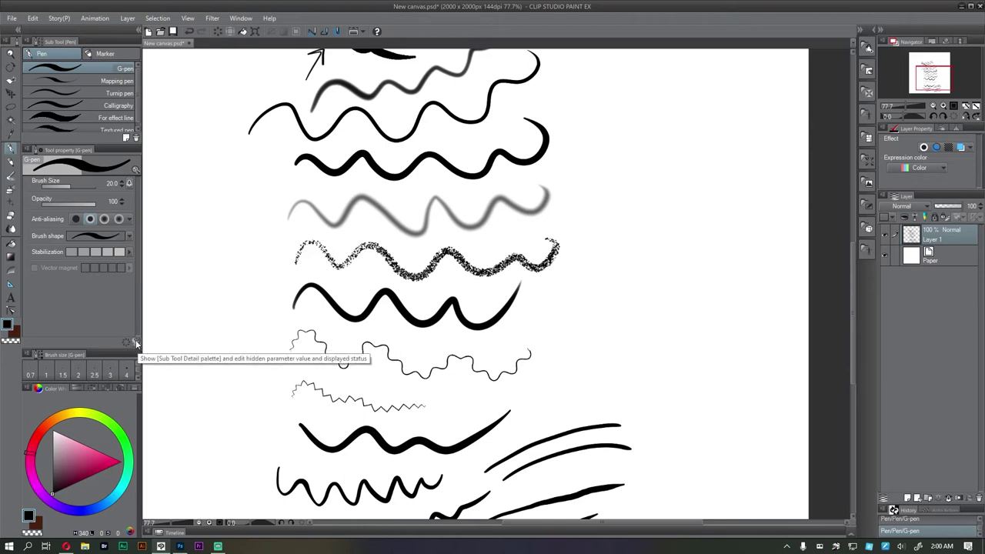
- Enlarge the Brush Size palette to reveal more presets and draw an arrow toward the wrench icon in Tool Property
left_click_drag(120, 350, 121, 287)
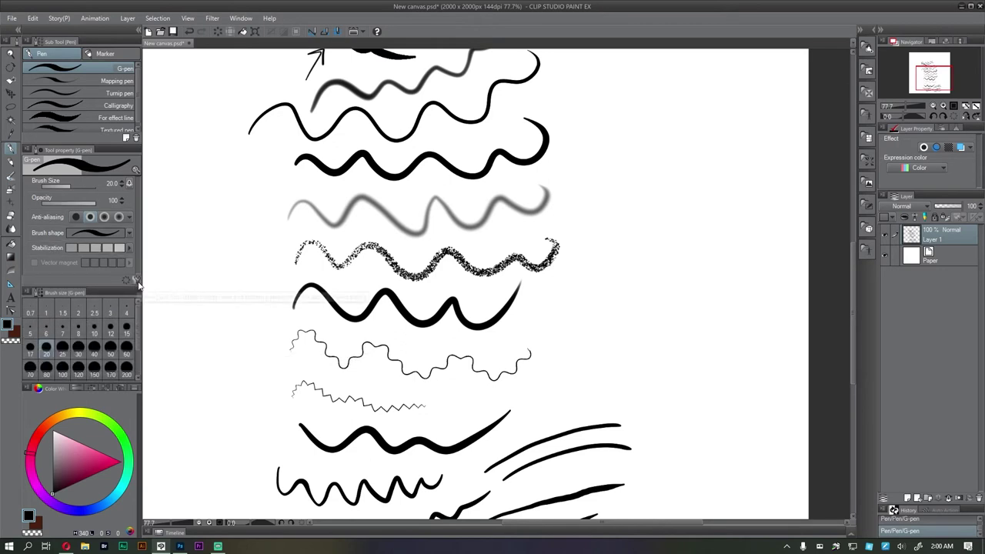
left_click_drag(175, 269, 147, 275)
left_click_drag(153, 264, 146, 275)
- Open the G-pen's Sub Tool Detail and examine its setting categories from Brush Size through Anti-overflow
left_click(136, 279)
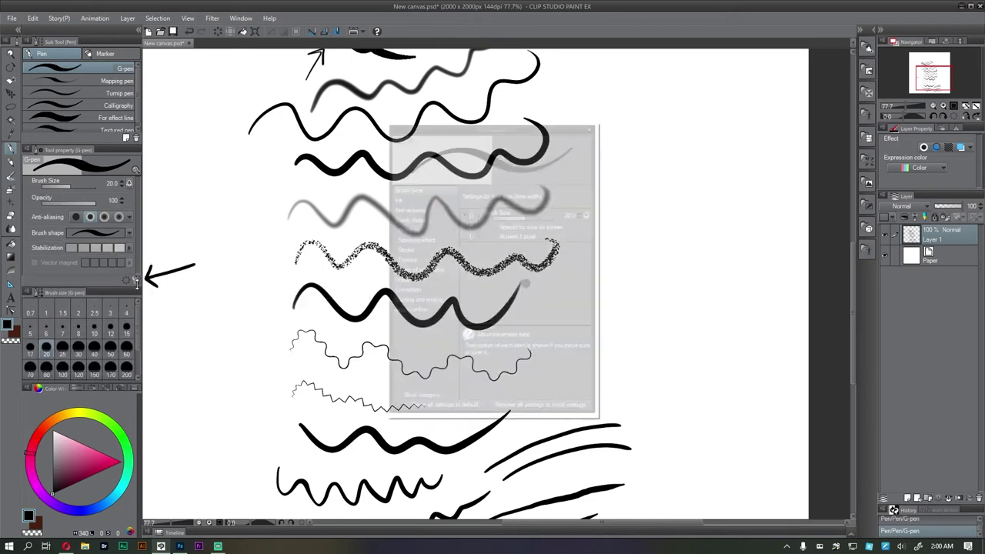
left_click_drag(406, 131, 367, 92)
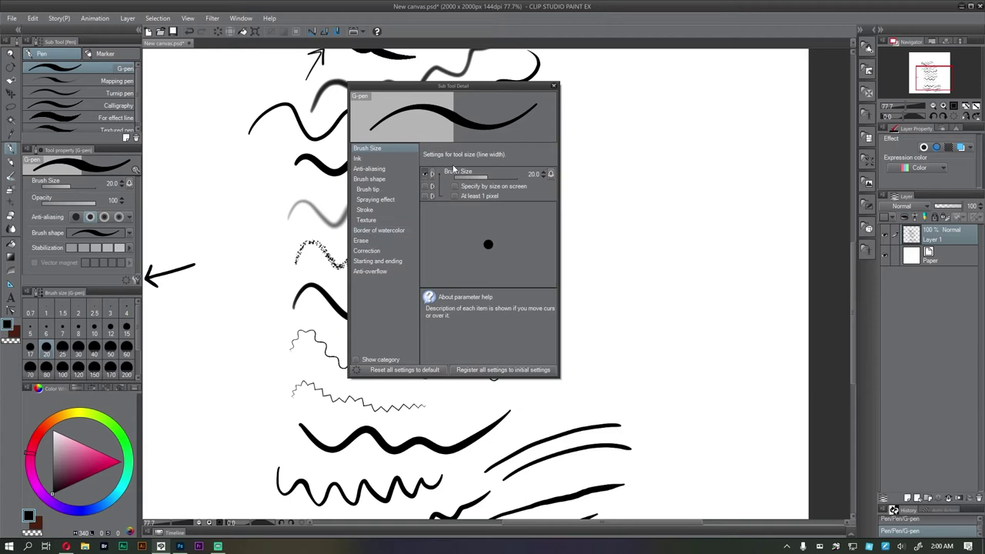
left_click(360, 158)
left_click(370, 169)
left_click(370, 179)
left_click(370, 189)
left_click(373, 199)
left_click(370, 210)
left_click(369, 220)
left_click(376, 231)
left_click(374, 241)
left_click(375, 251)
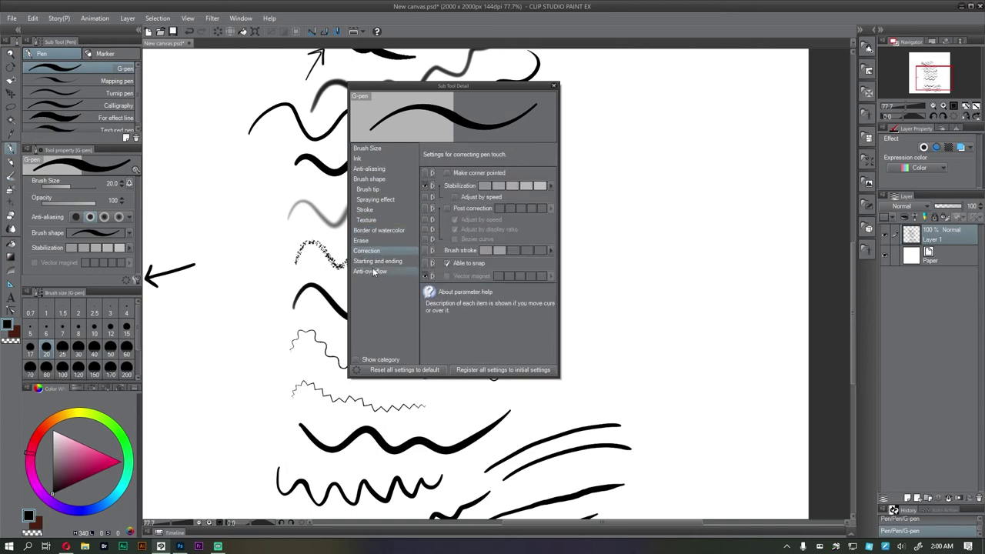
left_click(374, 261)
left_click(374, 272)
left_click(377, 262)
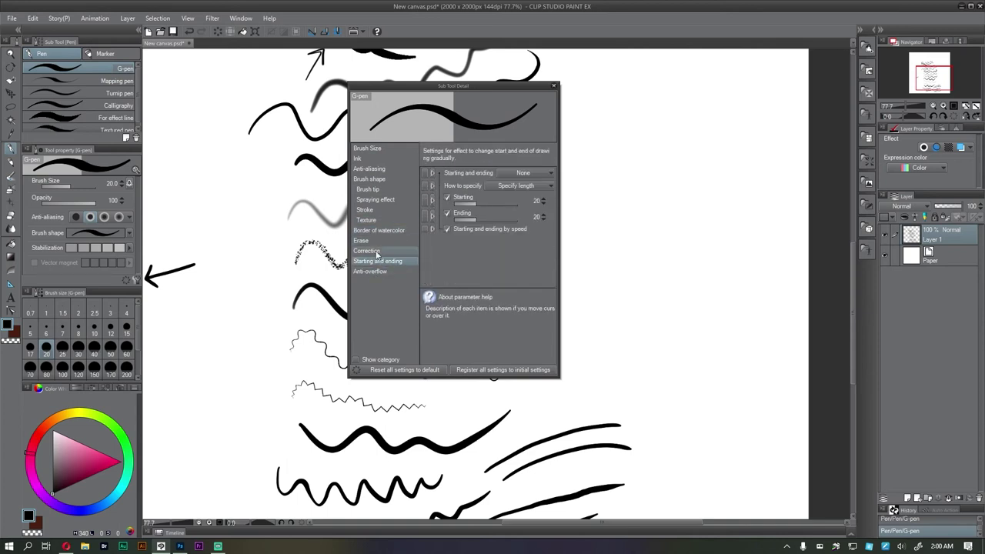
- Review the Brush Size, Ink, Anti-aliasing, Brush shape, Brush tip, Stroke and Texture settings again
left_click(370, 151)
left_click(368, 160)
left_click(369, 169)
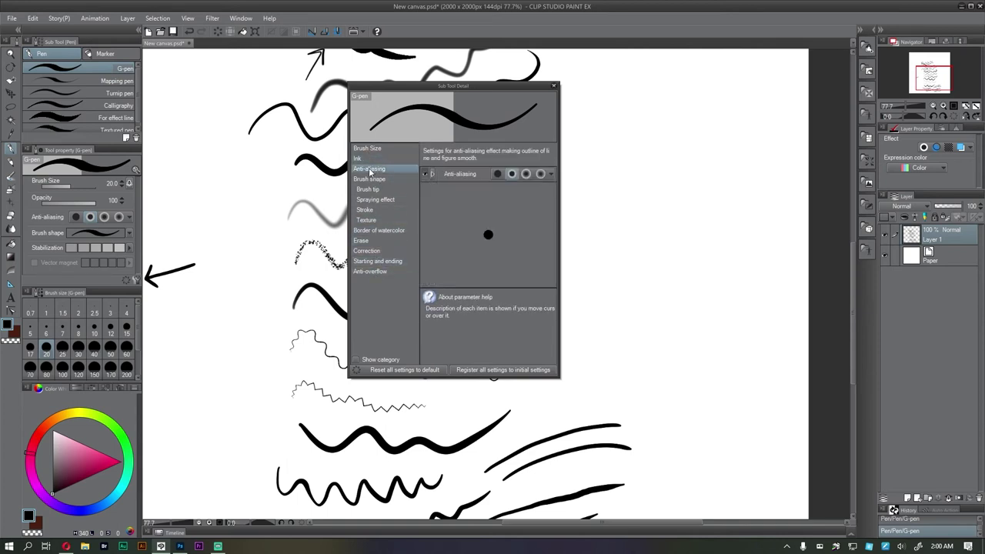
left_click(371, 189)
left_click(370, 179)
left_click(370, 189)
left_click(370, 178)
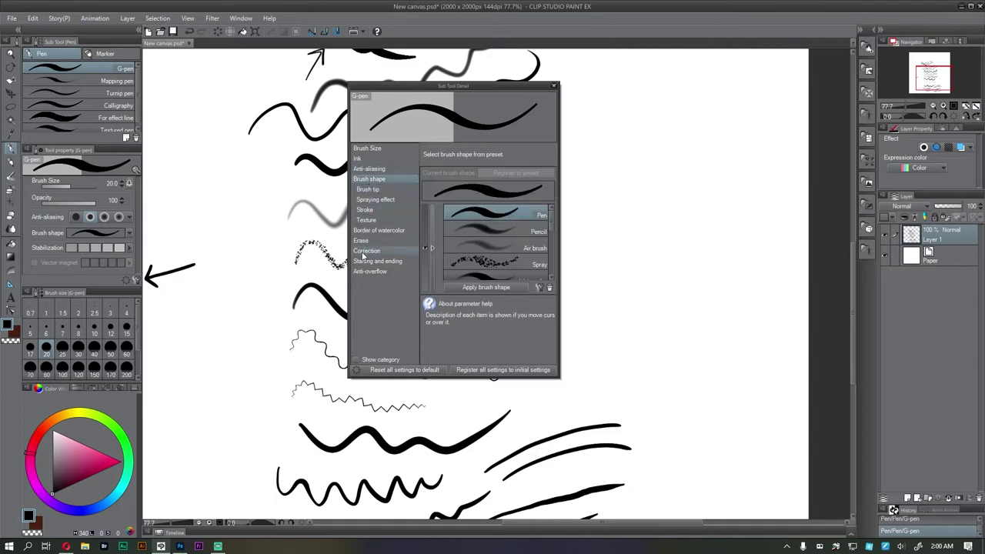
left_click(369, 210)
left_click(367, 219)
- Make the Brush Size option "Specify by size on screen" visible in the Tool Property palette and close Sub Tool Detail
left_click(371, 170)
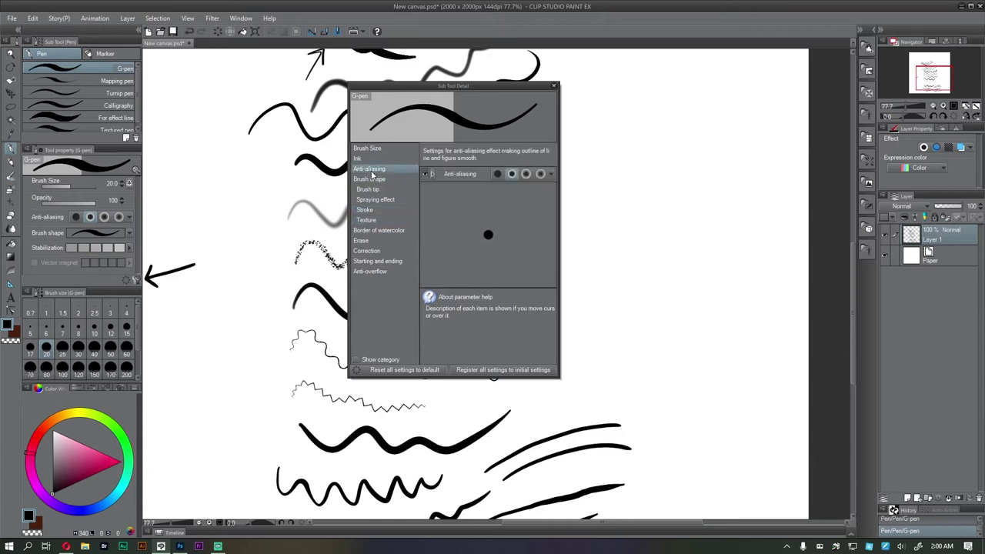
left_click(369, 158)
left_click(365, 149)
mouse_move(490, 189)
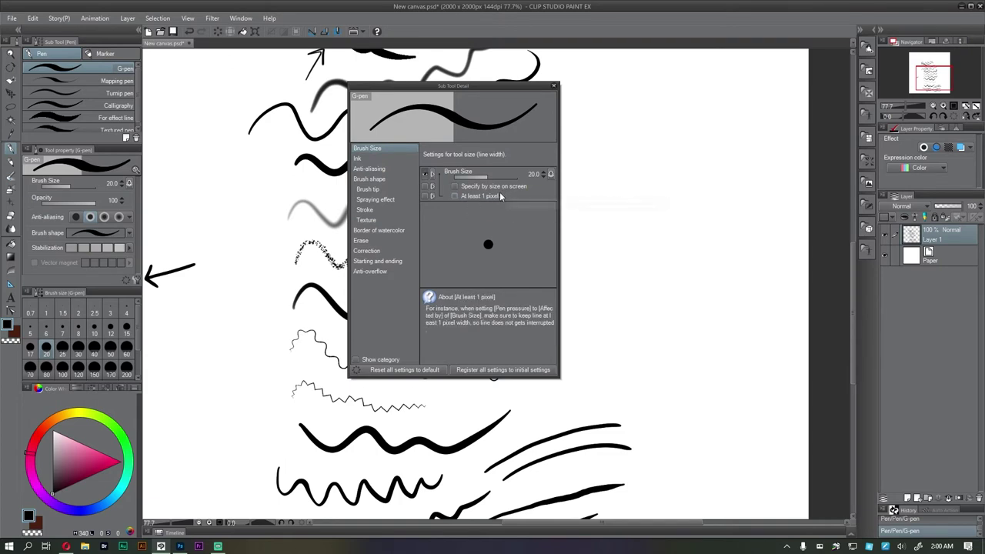
mouse_move(430, 187)
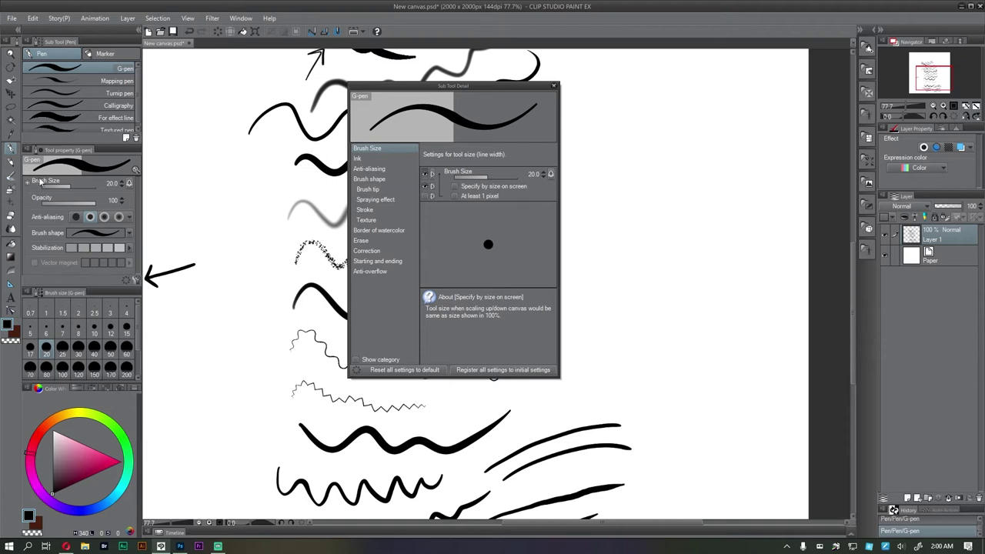
left_click(555, 87)
- Undo the arrow and clear all test strokes from Layer 1, undoing a stray mark
key("ctrl+z")
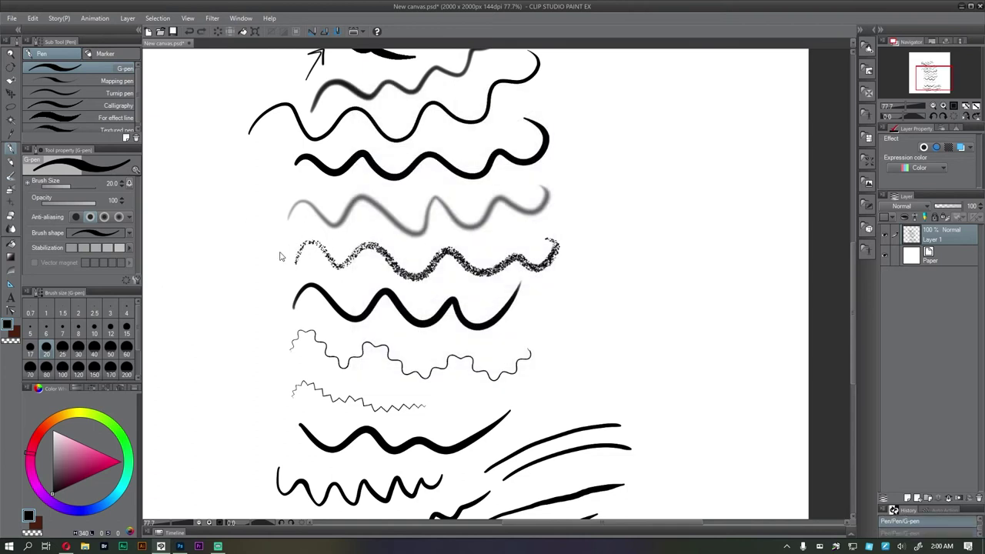
scroll(328, 222, "down", 3)
key("Delete")
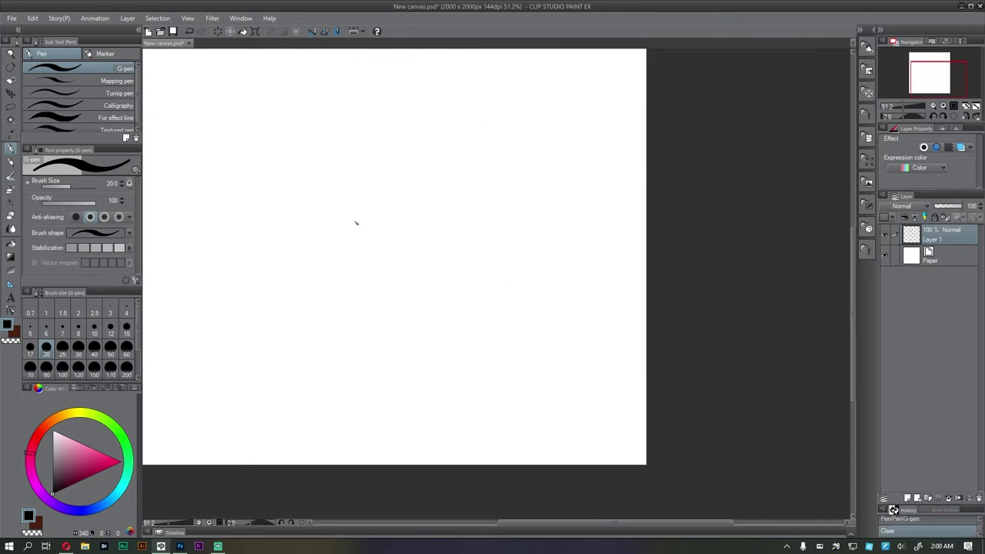
mouse_move(239, 171)
left_mouse_down()
mouse_move(189, 163)
mouse_move(222, 205)
mouse_move(258, 191)
left_mouse_up()
key("ctrl+z")
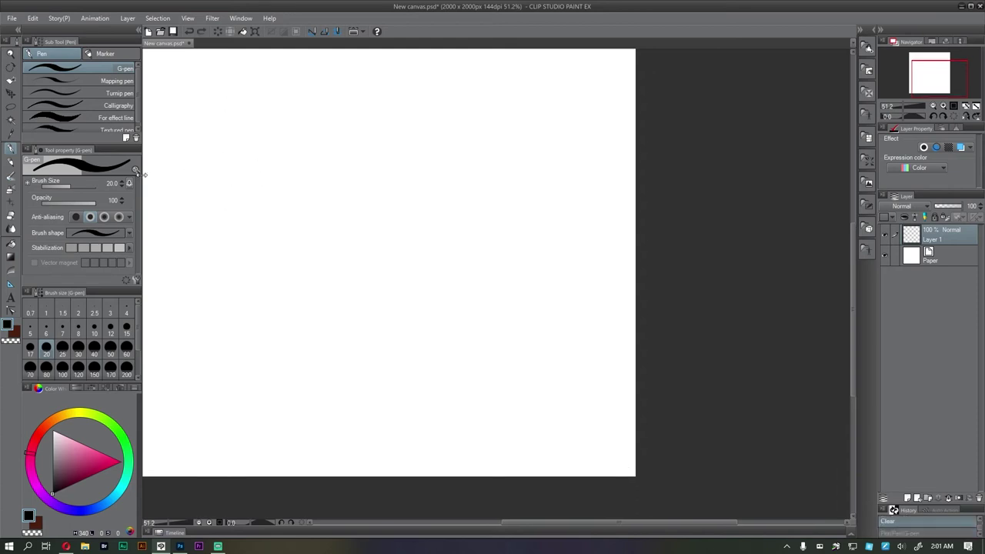
- Increase the G-pen brush size to 50 and draw a rising stroke across the upper canvas
key("bracketright")
key("bracketright")
key("bracketright")
key("bracketright")
mouse_move(193, 212)
left_mouse_down()
mouse_move(319, 152)
mouse_move(459, 112)
left_mouse_up()
left_click_drag(274, 242, 264, 245)
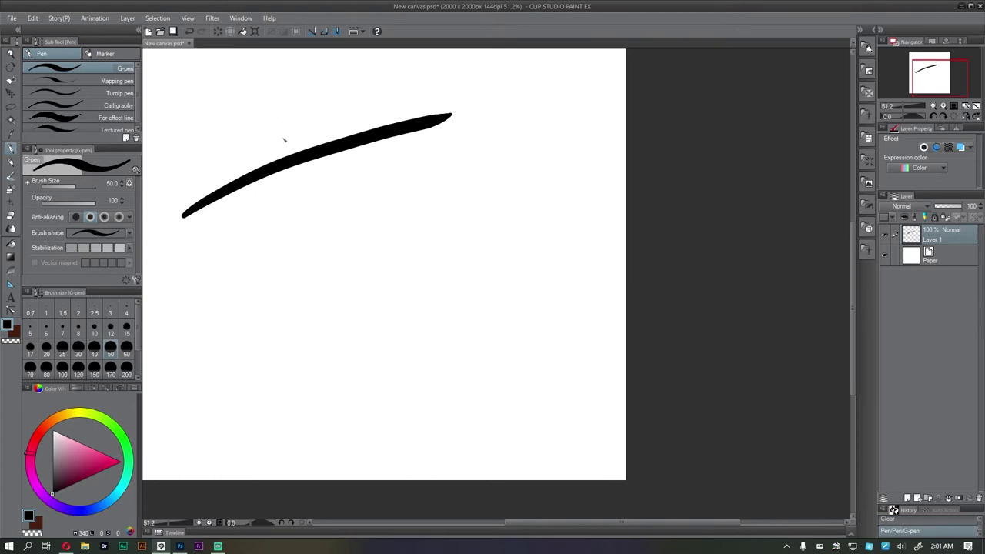
- Draw a thin stroke below with the Dense watercolor brush, and return to the G-pen
left_click(16, 177)
left_click_drag(191, 266, 458, 190)
left_click(10, 150)
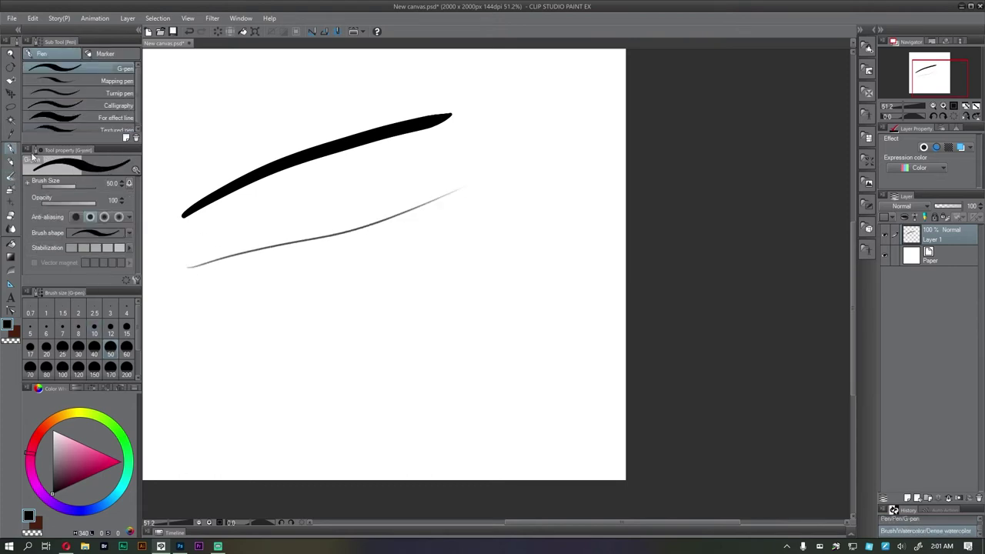
- Set the G-pen brush size to 200 and draw a thick stroke below the thin watercolor one
scroll(275, 193, "down", 3)
left_click(127, 368)
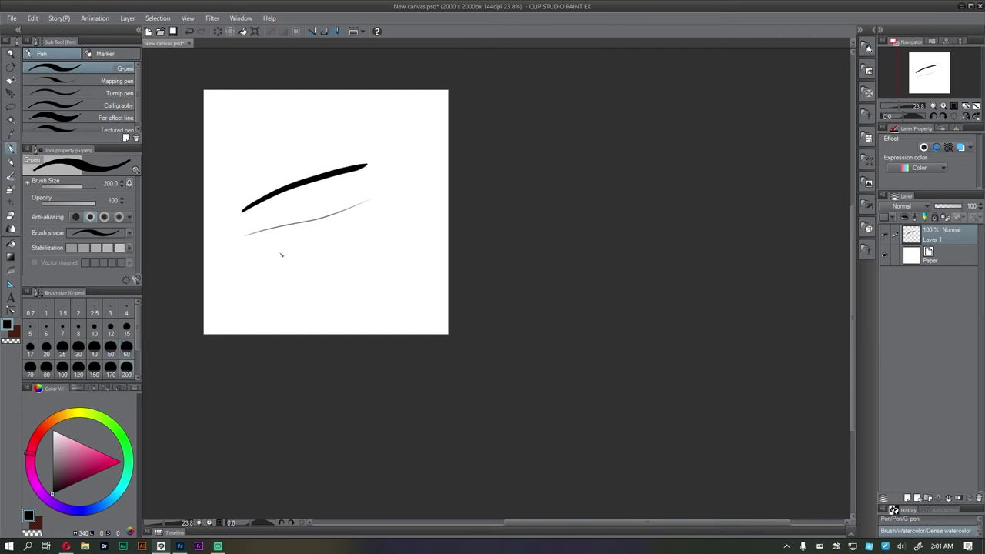
left_click_drag(250, 268, 362, 216)
scroll(326, 229, "up", 3)
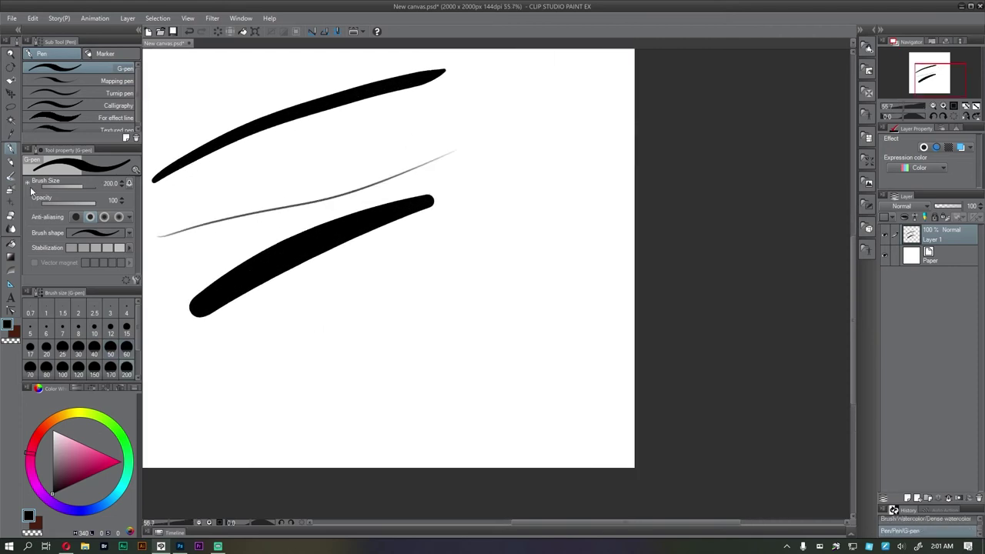
left_click_drag(191, 257, 196, 264)
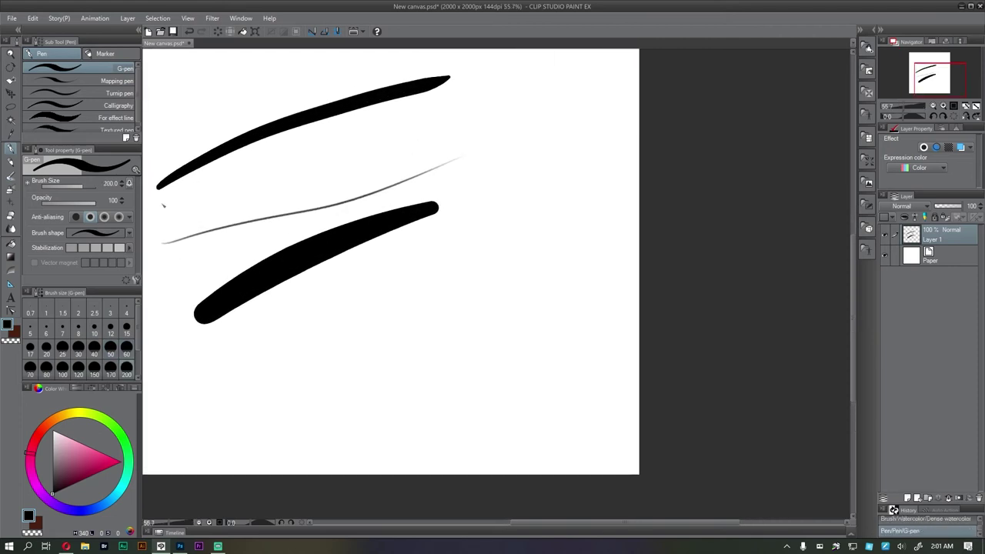
- Draw a thin Dense watercolor stroke at the bottom, and a thick G-pen stroke just below the uppermost stroke
left_click(11, 177)
left_click_drag(230, 369, 509, 247)
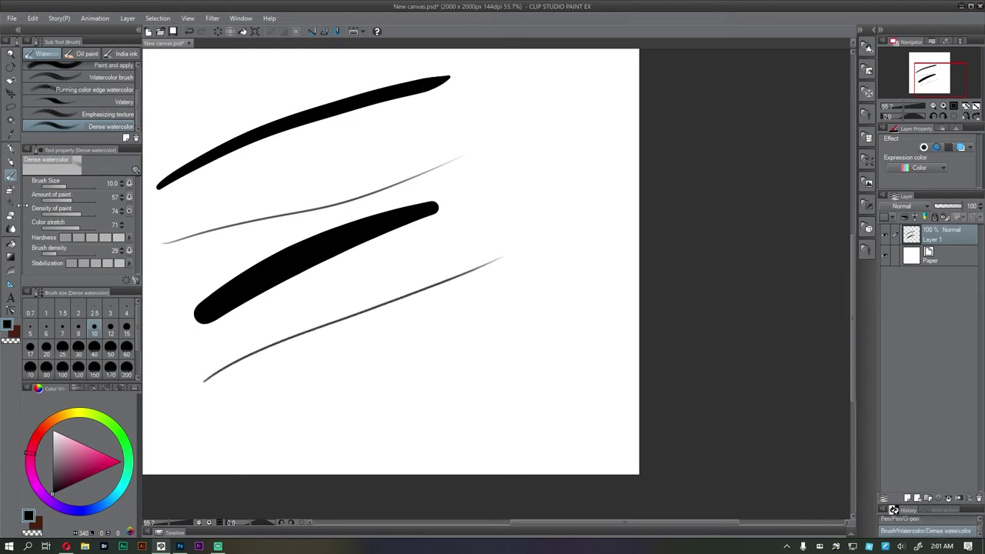
left_click(10, 151)
left_click_drag(208, 205, 474, 115)
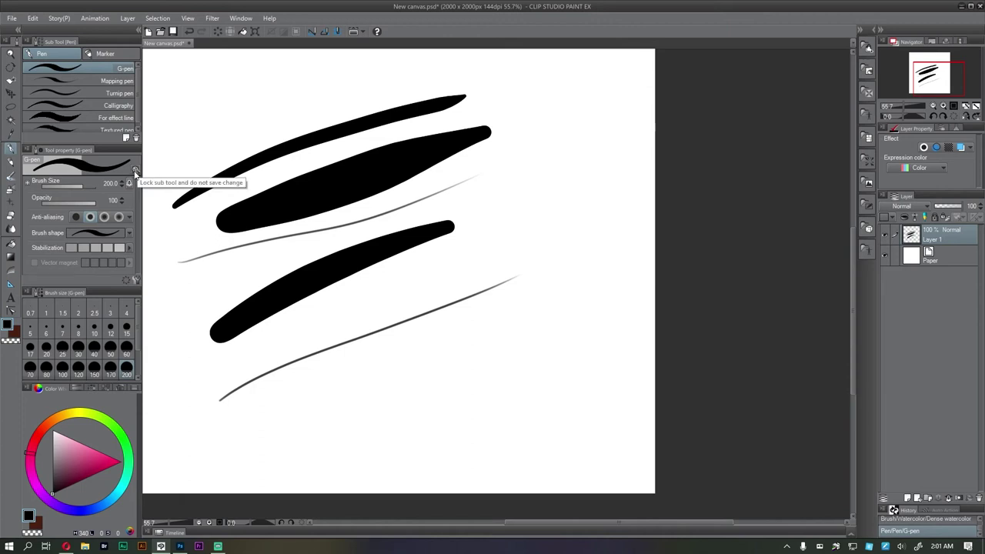
- Reduce the G-pen brush size from the presets and step it up to 50
left_click(63, 329)
key("]")
key("]")
key("]")
key("]")
key("]")
key("]")
key("]")
key("]")
key("]")
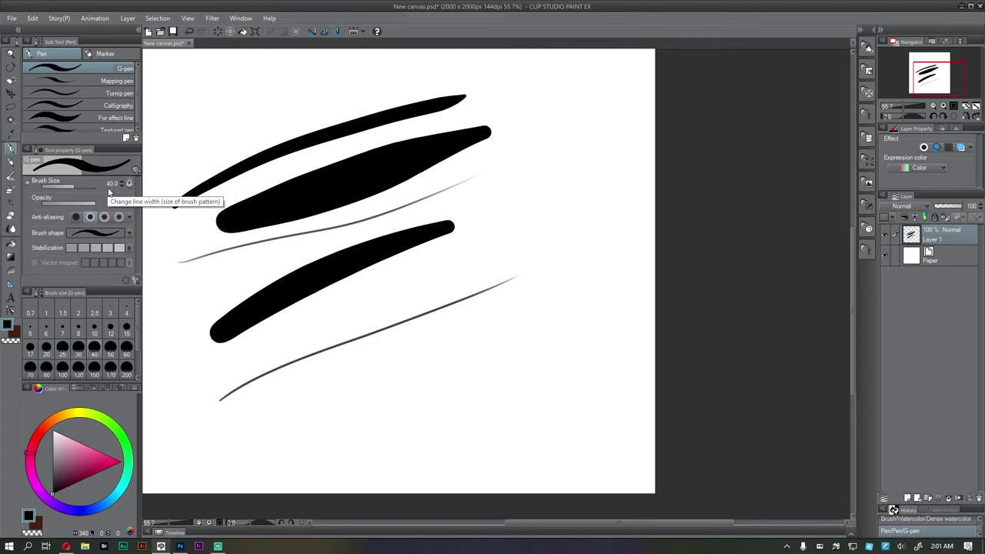
key("bracketright")
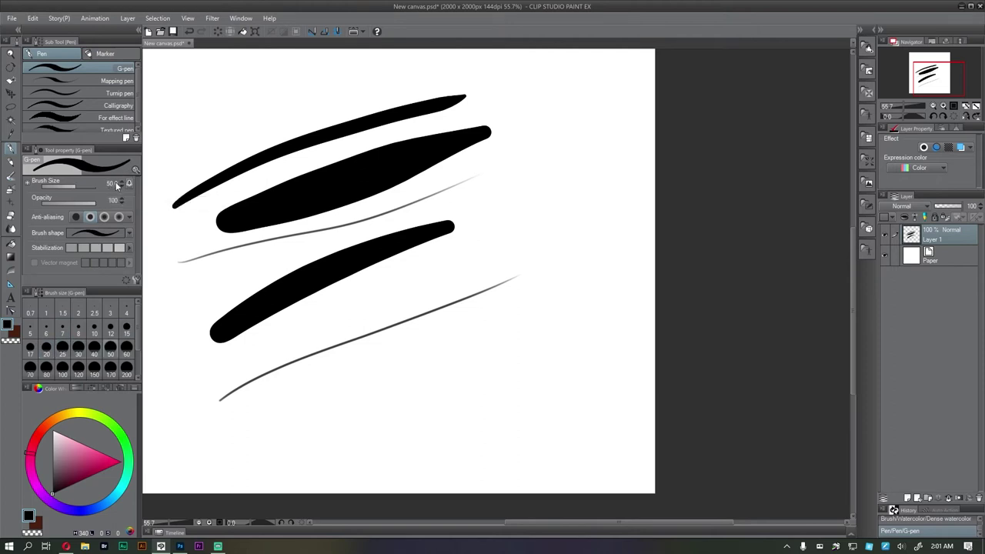
- Clear Layer 1 and draw an arrow toward the Tool Property palette with a circled wrench symbol beside it
left_click_drag(173, 166, 182, 187)
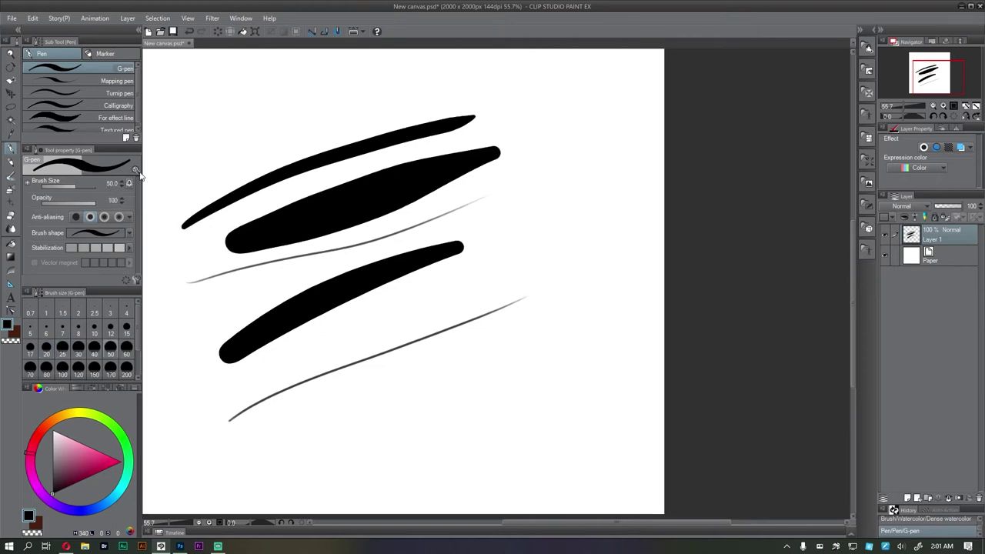
mouse_move(246, 123)
left_mouse_down()
mouse_move(146, 162)
mouse_move(169, 168)
left_mouse_up()
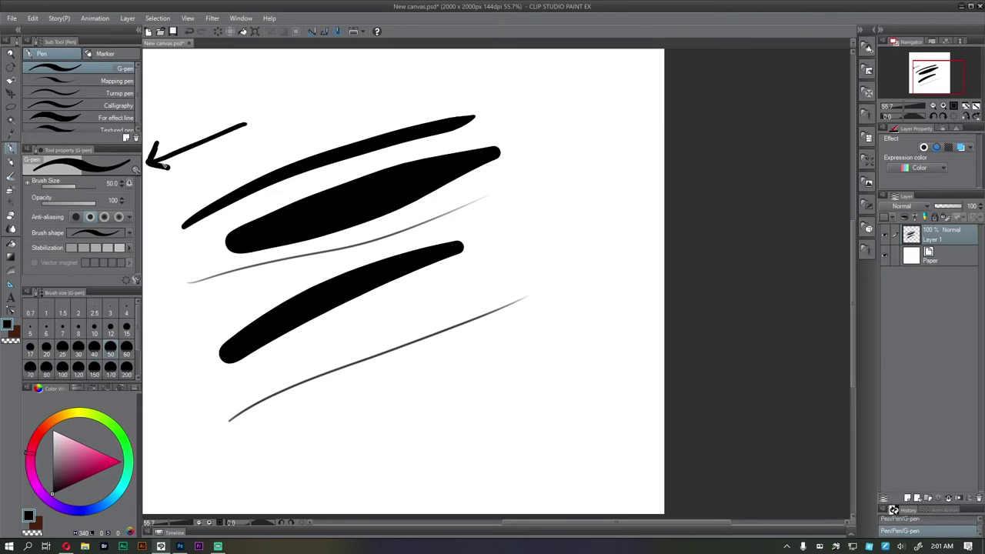
key("Delete")
left_click_drag(209, 123, 151, 168)
left_click_drag(151, 167, 180, 169)
mouse_move(248, 178)
left_mouse_down()
mouse_move(276, 209)
mouse_move(242, 181)
mouse_move(256, 160)
mouse_move(279, 205)
mouse_move(294, 202)
mouse_move(255, 223)
mouse_move(235, 154)
mouse_move(295, 163)
mouse_move(300, 192)
left_mouse_up()
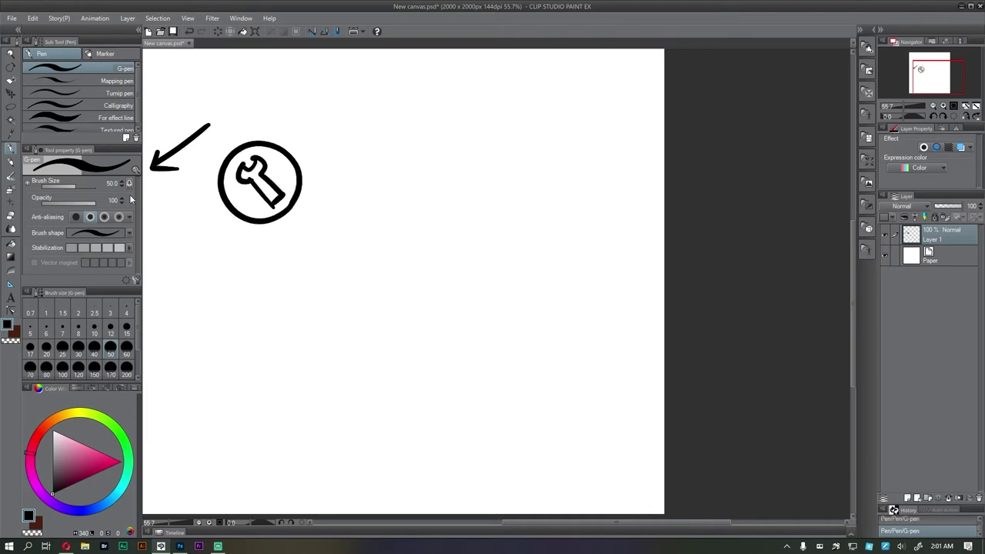
left_click_drag(268, 311, 264, 322)
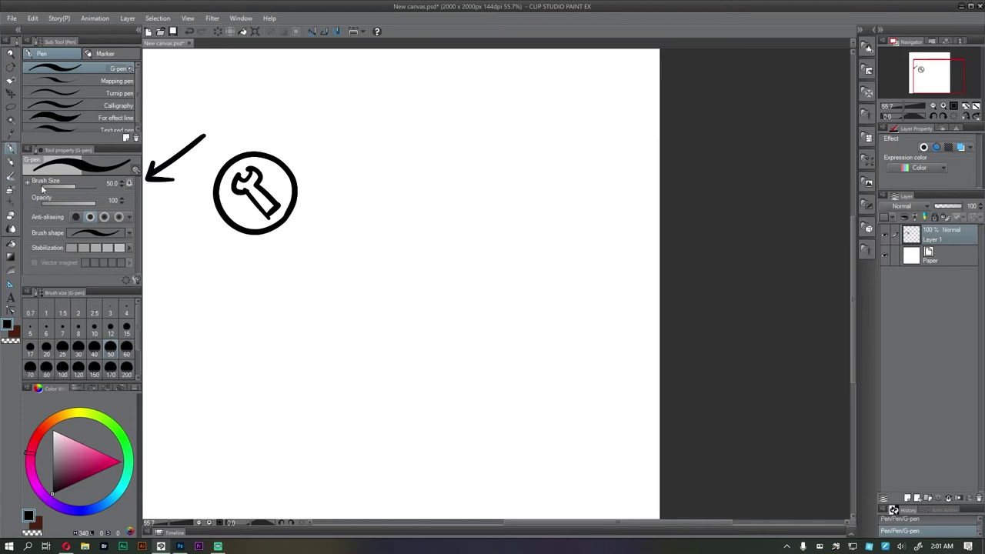
- Raise the G-pen brush size to 150 and draw two thick slanted strokes below the wrench symbol
key("bracketright")
key("bracketright")
key("bracketright")
key("bracketright")
key("bracketright")
key("bracketright")
left_click_drag(298, 312, 462, 233)
left_click_drag(416, 305, 406, 284)
left_click_drag(306, 340, 464, 283)
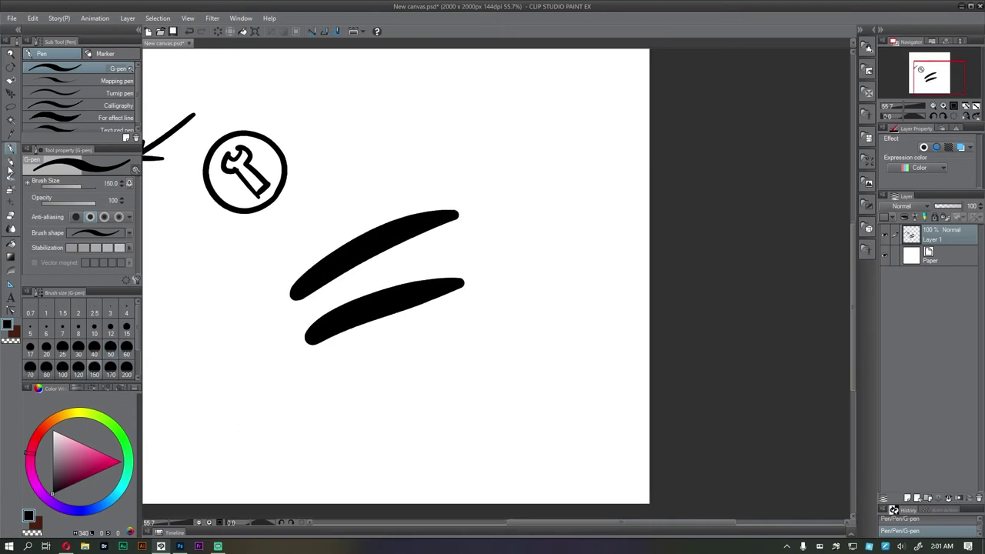
- Draw a thin Dense watercolor zigzag beneath the two thick strokes and switch back to the G-pen
left_click(10, 177)
mouse_move(329, 404)
left_mouse_down()
mouse_move(517, 406)
mouse_move(452, 432)
left_mouse_up()
key("p")
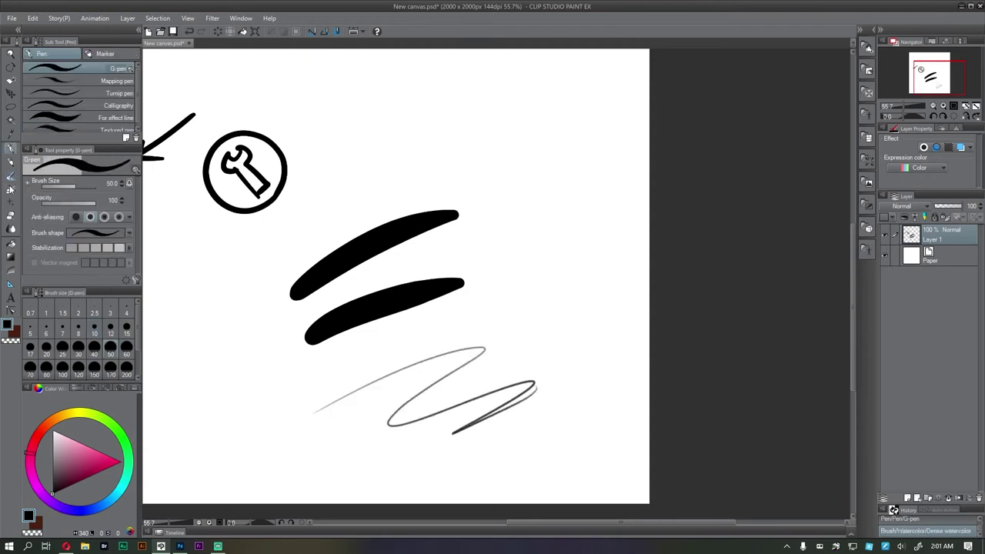
- Draw a stack of slanted size 50 G-pen strokes above the two thick ones and undo the uppermost
left_click_drag(237, 221, 215, 266)
left_click_drag(284, 220, 472, 150)
left_click_drag(326, 312, 330, 297)
left_click_drag(279, 240, 469, 173)
mouse_move(308, 158)
left_mouse_down()
mouse_move(282, 238)
mouse_move(451, 190)
left_mouse_up()
left_click_drag(265, 174, 421, 171)
left_click_drag(268, 193, 341, 207)
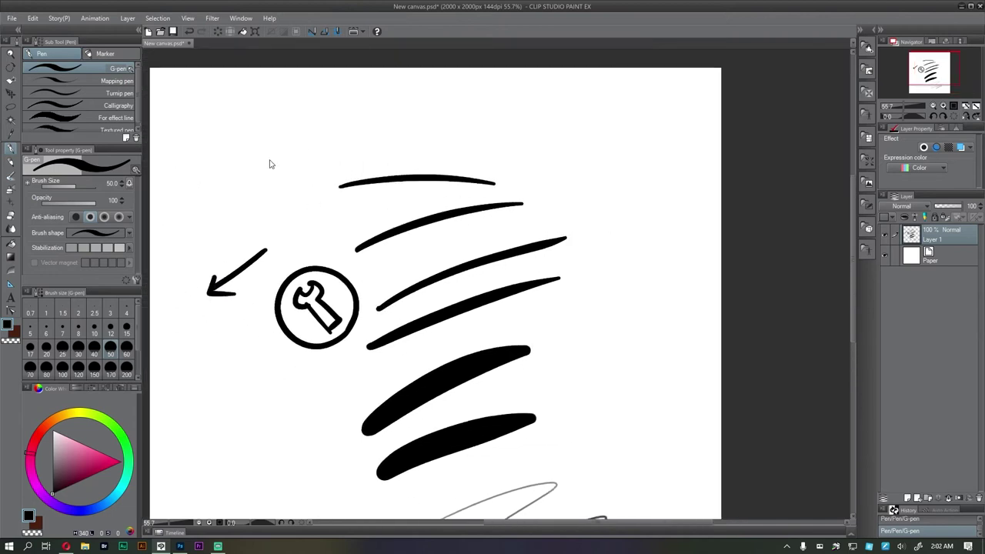
key("ctrl+z")
- Draw a fan of curved G-pen strokes at size 50 above the arrow and wrench symbol
left_click_drag(204, 213, 390, 160)
left_click_drag(254, 150, 396, 146)
left_click_drag(311, 120, 421, 145)
mouse_move(357, 105)
left_mouse_down()
mouse_move(415, 119)
mouse_move(437, 138)
left_mouse_up()
left_click_drag(405, 105, 437, 144)
left_click_drag(450, 112, 476, 147)
left_click_drag(420, 204, 415, 197)
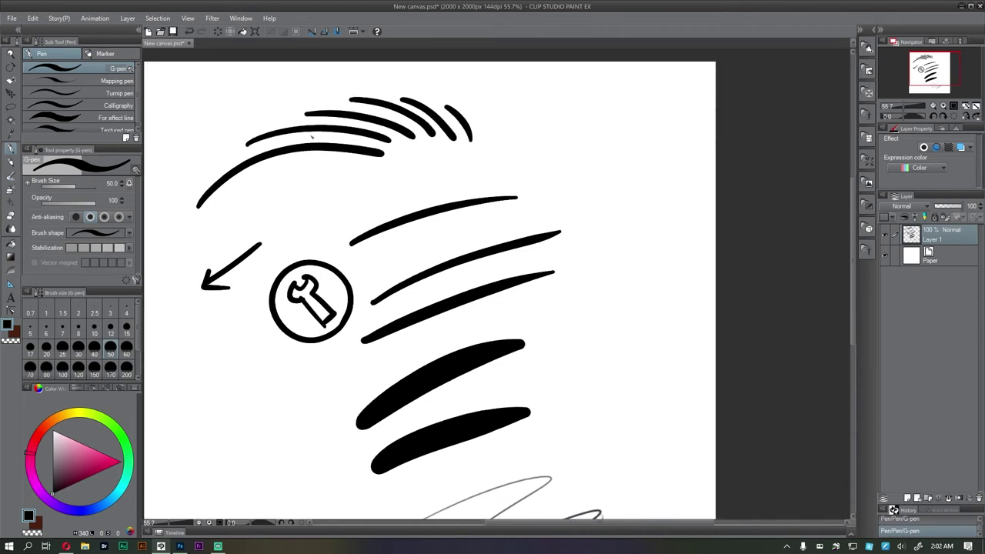
mouse_move(239, 196)
left_mouse_down()
mouse_move(286, 176)
mouse_move(362, 171)
left_mouse_up()
- Enlarge the G-pen brush and draw one short, very thick stroke beneath the fan of curves
key("]")
key("]")
key("]")
key("]")
key("]")
key("]")
key("]")
key("]")
key("]")
left_click_drag(253, 220, 329, 203)
- Reduce the G-pen brush size two steps and draw one short thick stroke above the wrench symbol and three at the fan's end
key("bracketleft")
key("bracketleft")
left_click_drag(275, 248, 327, 235)
left_click_drag(485, 116, 491, 154)
left_click_drag(525, 128, 515, 171)
left_click_drag(541, 158, 536, 178)
- Draw a few thin diagonal Dense watercolor strokes at size 10 below the arrow
left_click(11, 191)
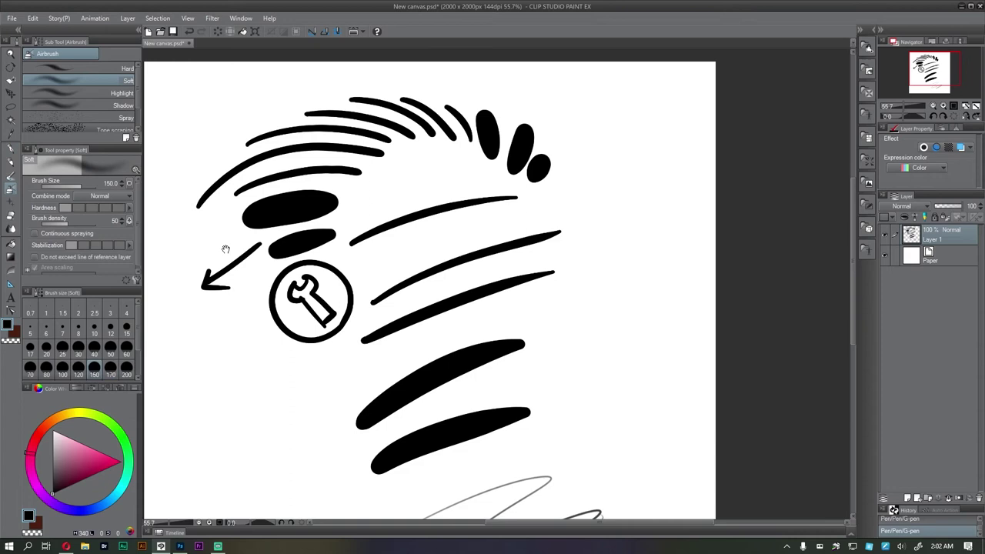
left_click(9, 175)
left_click_drag(249, 320, 291, 204)
left_click_drag(227, 269, 313, 327)
left_click_drag(267, 249, 338, 311)
left_click_drag(306, 253, 349, 296)
left_click_drag(389, 235, 309, 336)
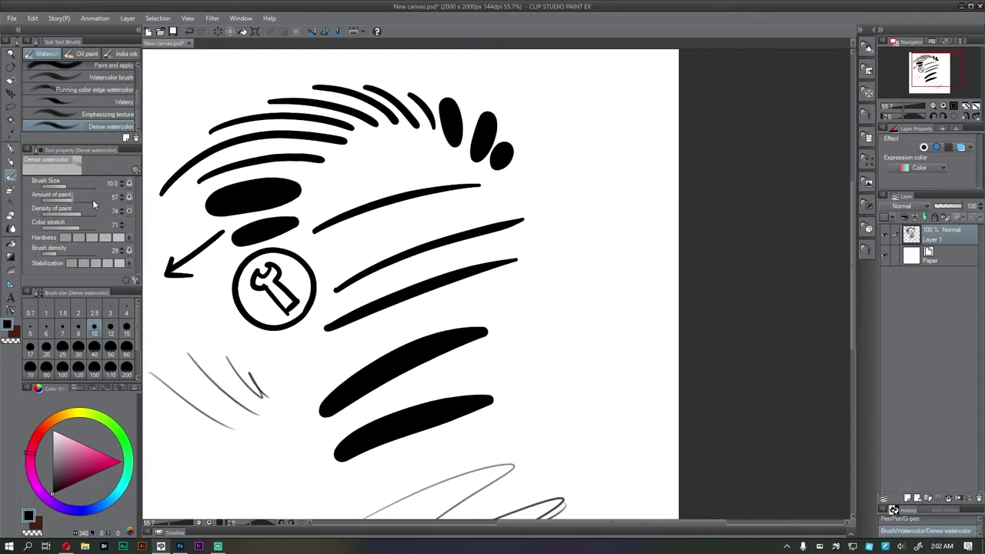
- Continue the fan past its three thick strokes with short size 50 G-pen strokes curving downward
key("p")
mouse_move(401, 167)
left_mouse_down()
mouse_move(382, 242)
mouse_move(395, 203)
left_mouse_up()
left_click_drag(549, 201, 516, 234)
mouse_move(557, 224)
left_mouse_down()
mouse_move(525, 243)
mouse_move(543, 254)
left_mouse_up()
mouse_move(545, 248)
left_mouse_down()
mouse_move(565, 261)
mouse_move(541, 269)
left_mouse_up()
left_click_drag(554, 282, 536, 288)
left_click_drag(497, 324, 523, 299)
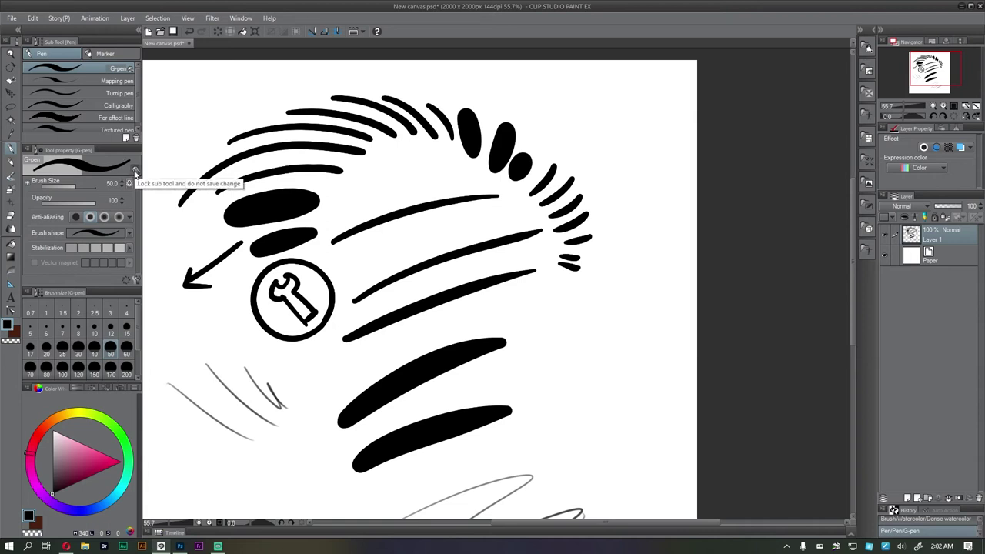
- Clear Layer 1 and handwrite "pen - G pen" with the G-pen near the canvas's upper edge
key("Delete")
left_click_drag(228, 213, 164, 191)
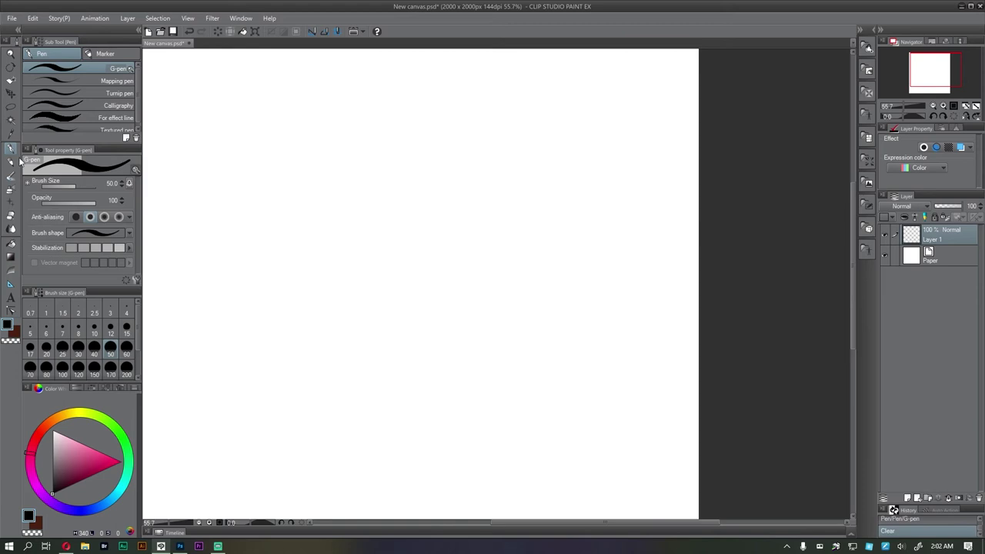
left_click_drag(264, 137, 273, 224)
key("ctrl+z")
left_click_drag(237, 96, 243, 138)
mouse_move(237, 94)
left_mouse_down()
mouse_move(240, 115)
mouse_move(277, 122)
left_mouse_up()
mouse_move(285, 120)
left_mouse_down()
mouse_move(288, 104)
mouse_move(306, 119)
left_mouse_up()
mouse_move(364, 104)
left_mouse_down()
mouse_move(350, 116)
mouse_move(372, 147)
mouse_move(419, 166)
left_mouse_up()
mouse_move(414, 132)
left_mouse_down()
mouse_move(417, 145)
mouse_move(484, 144)
left_mouse_up()
left_click_drag(303, 126, 322, 126)
left_click_drag(196, 212, 204, 178)
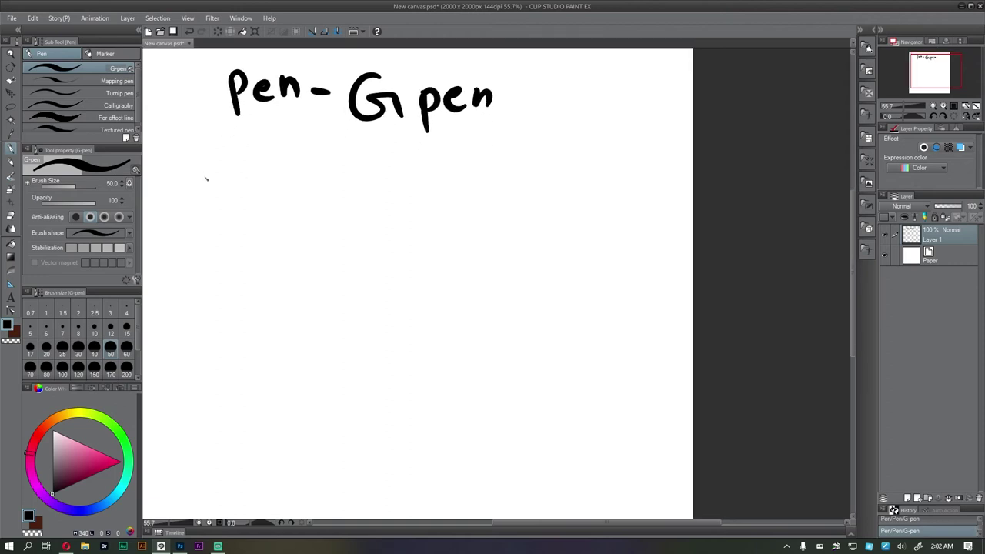
- Scribble a thick zigzag below the handwritten heading with the Rough pencil
left_click(10, 163)
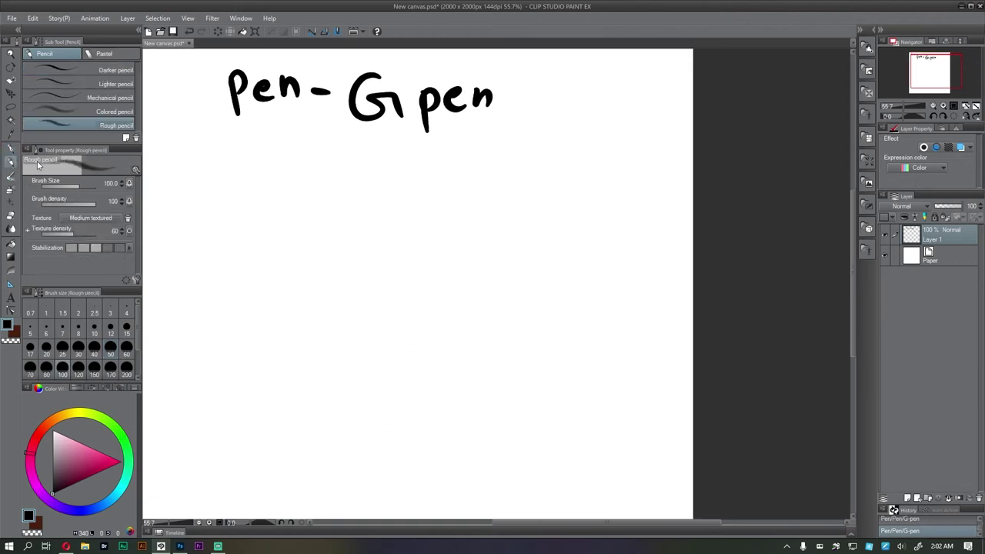
left_click_drag(236, 210, 235, 202)
mouse_move(243, 162)
left_mouse_down()
mouse_move(260, 159)
mouse_move(275, 192)
mouse_move(263, 224)
left_mouse_up()
- Reduce the Rough pencil brush size to 17, try thin strokes beside the scribble and undo them
key("bracketleft")
key("bracketleft")
key("bracketleft")
key("bracketleft")
key("bracketleft")
key("bracketleft")
key("bracketleft")
key("bracketleft")
key("bracketleft")
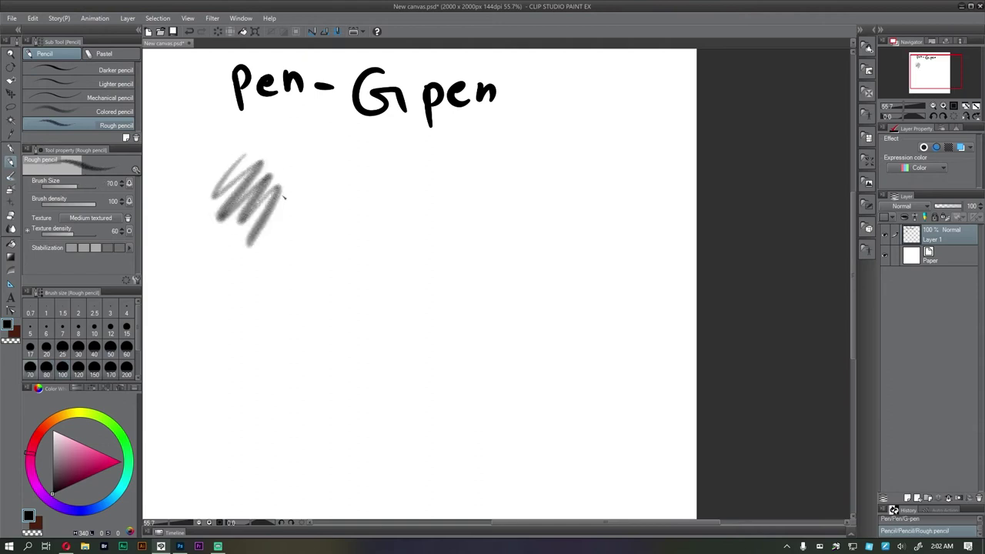
left_click_drag(315, 178, 291, 221)
mouse_move(318, 185)
left_mouse_down()
mouse_move(302, 221)
mouse_move(326, 224)
mouse_move(330, 234)
left_mouse_up()
key("ctrl+z")
left_click_drag(338, 186, 316, 221)
key("ctrl+z")
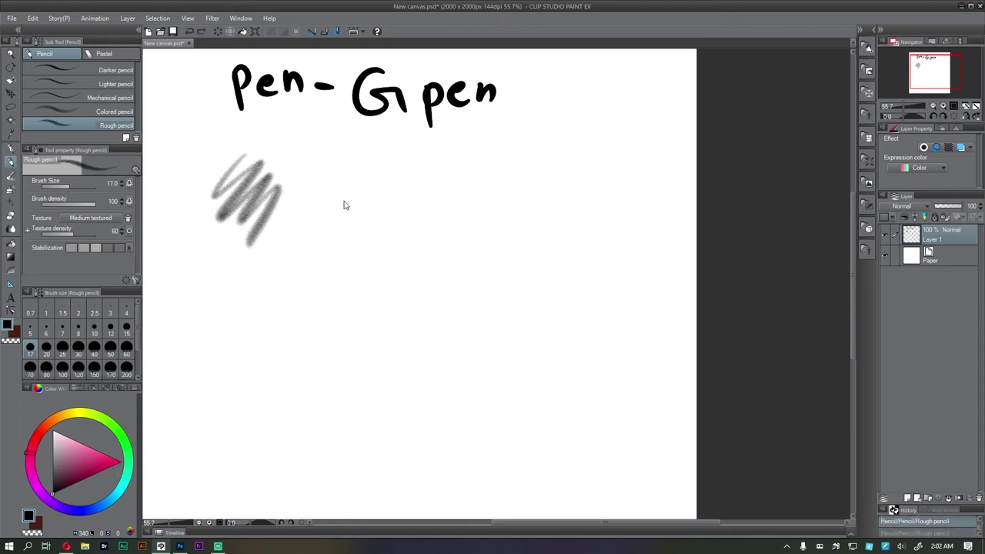
- Set the G-pen brush size to 20 and draw an angular head outline with two ears beside the scribble
key("p")
left_click_drag(366, 188, 338, 265)
key("ctrl+z")
key("bracketleft")
key("bracketleft")
key("bracketleft")
key("bracketleft")
mouse_move(364, 181)
left_mouse_down()
mouse_move(334, 221)
mouse_move(338, 286)
mouse_move(401, 199)
left_mouse_up()
left_click_drag(402, 202, 394, 302)
mouse_move(336, 270)
left_mouse_down()
mouse_move(373, 305)
mouse_move(391, 302)
left_mouse_up()
mouse_move(400, 239)
left_mouse_down()
mouse_move(409, 234)
mouse_move(402, 263)
left_mouse_up()
left_click_drag(333, 243, 331, 264)
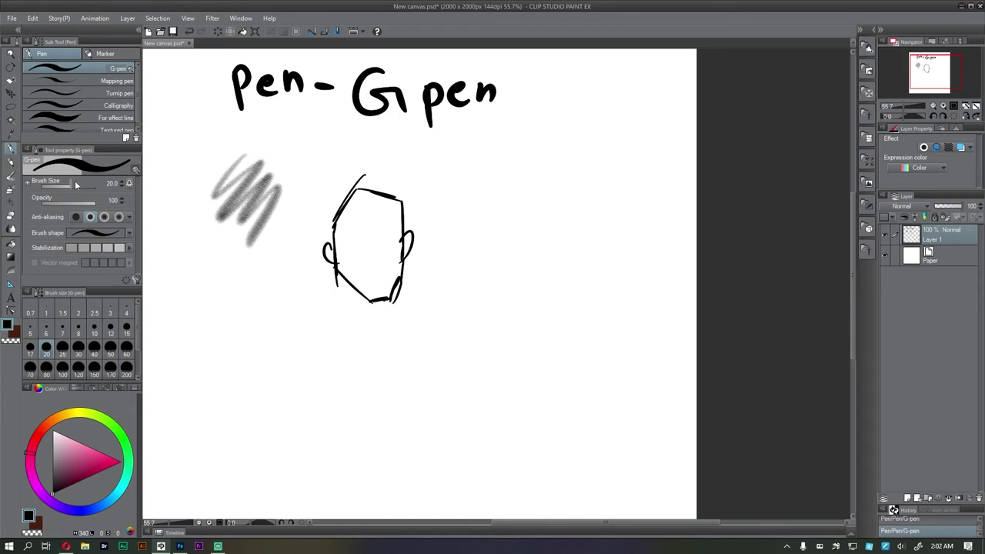
- Sketch a second face outline with jaw and neck beside the inked head using the size 17 Rough pencil
left_click(11, 162)
left_click_drag(419, 210, 421, 271)
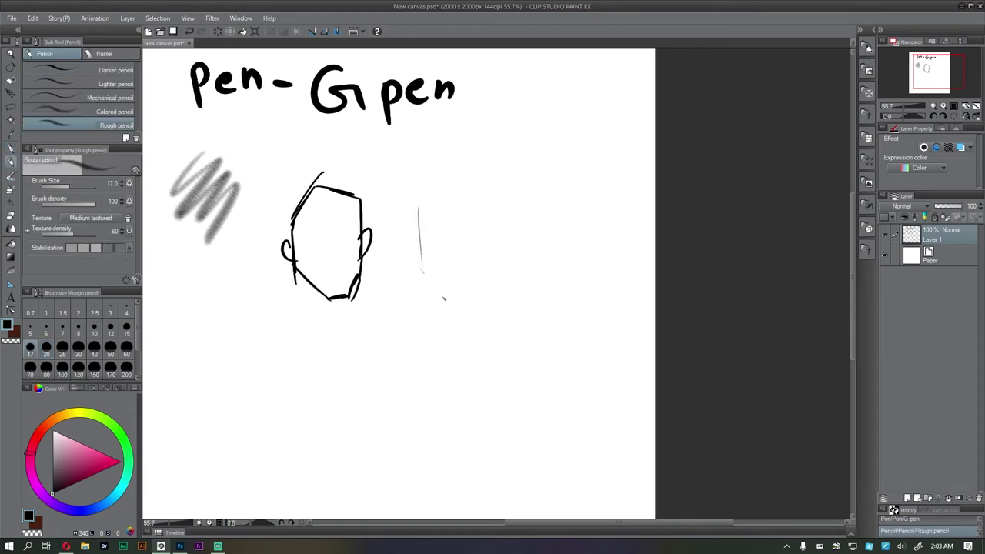
left_click_drag(473, 213, 475, 251)
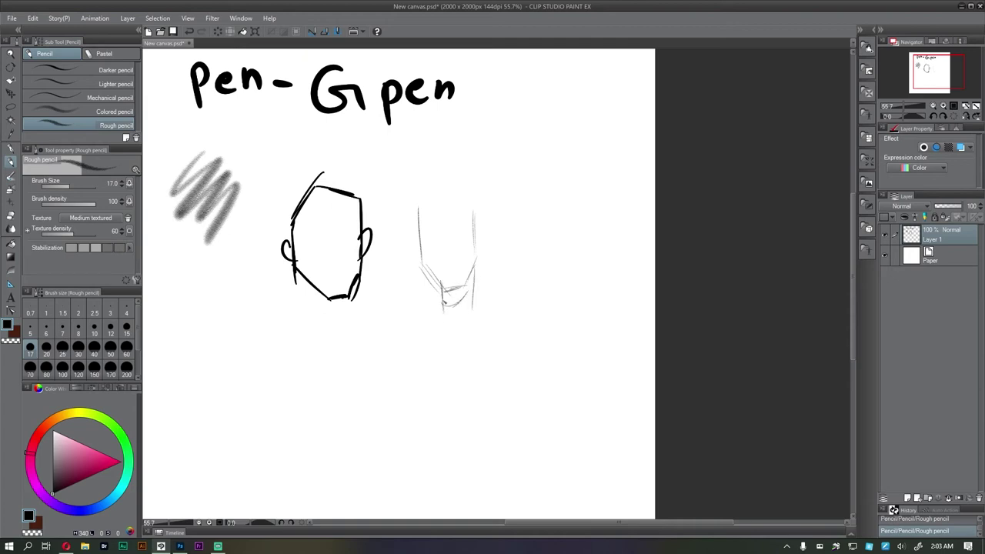
left_click_drag(241, 152, 249, 167)
left_click_drag(186, 205, 188, 188)
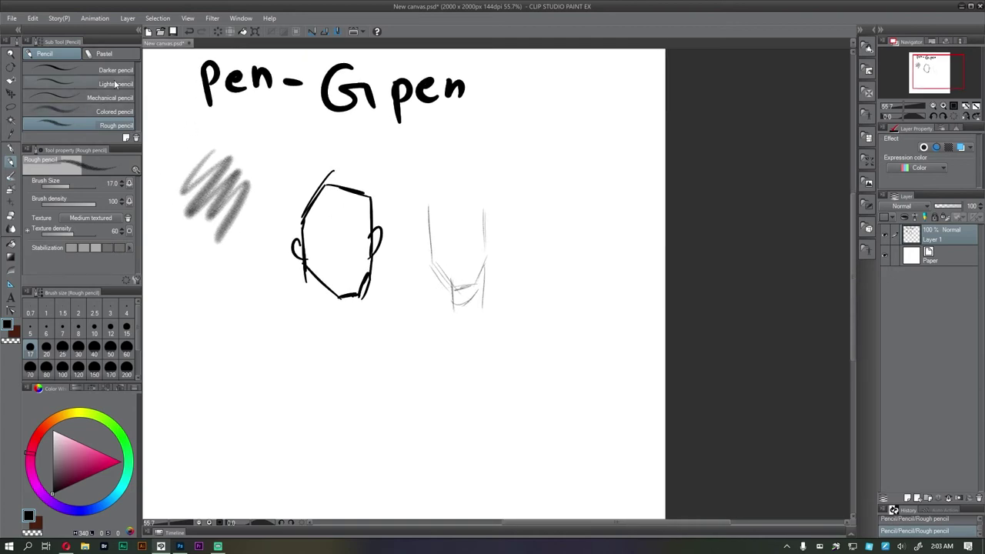
- Draw three vertical test strokes with the Darker pencil below the scribble
left_click(109, 70)
mouse_move(214, 251)
left_mouse_down()
mouse_move(205, 320)
mouse_move(227, 308)
left_mouse_up()
left_click_drag(235, 274, 237, 321)
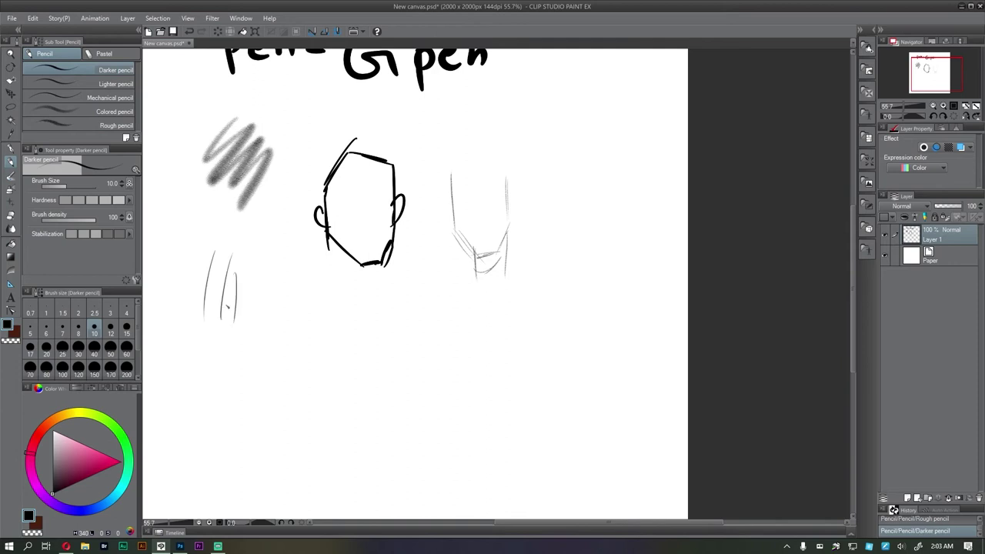
- Draw four vertical Lighter pencil strokes beside the darker ones and a partial face outline below the inked head
left_click(116, 84)
left_click_drag(265, 289, 260, 343)
mouse_move(274, 267)
left_mouse_down()
mouse_move(267, 354)
mouse_move(275, 347)
left_mouse_up()
left_click_drag(291, 273, 283, 333)
left_click_drag(282, 291, 312, 293)
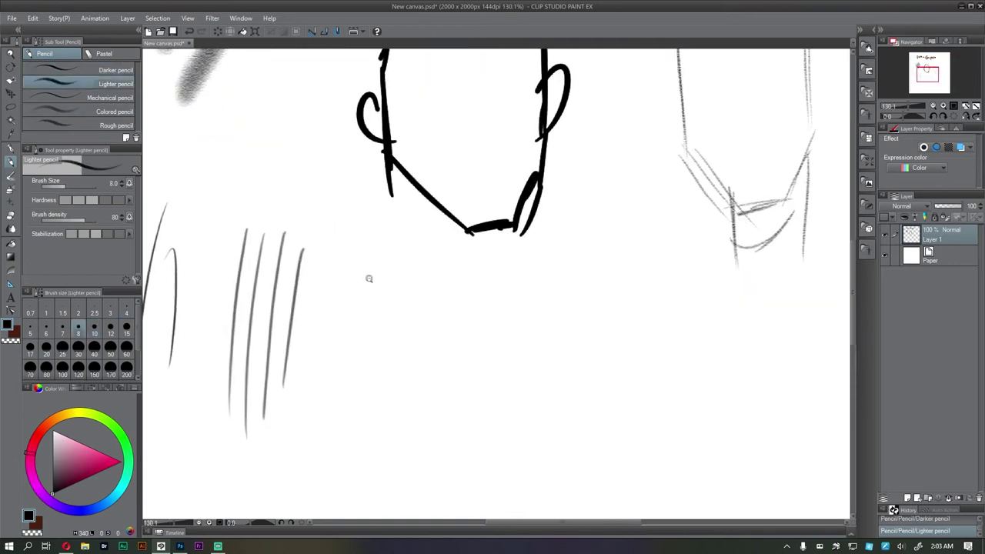
left_click_drag(369, 279, 150, 110)
mouse_move(382, 287)
left_mouse_down()
mouse_move(363, 343)
mouse_move(385, 377)
left_mouse_up()
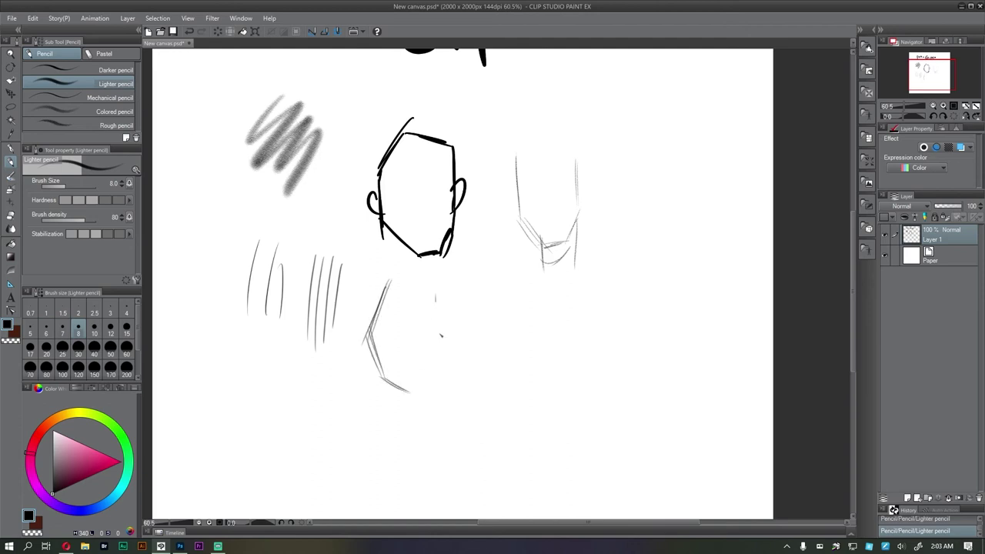
- Sketch another small head with ears and neck beside the pencil face using the Rough pencil
left_click(108, 126)
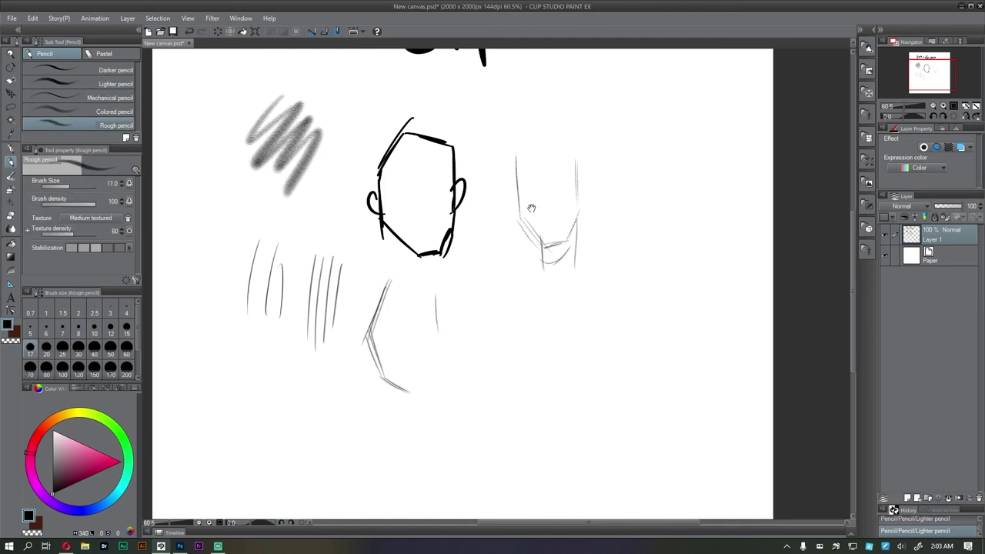
left_click_drag(521, 216, 506, 246)
left_click_drag(593, 166, 594, 225)
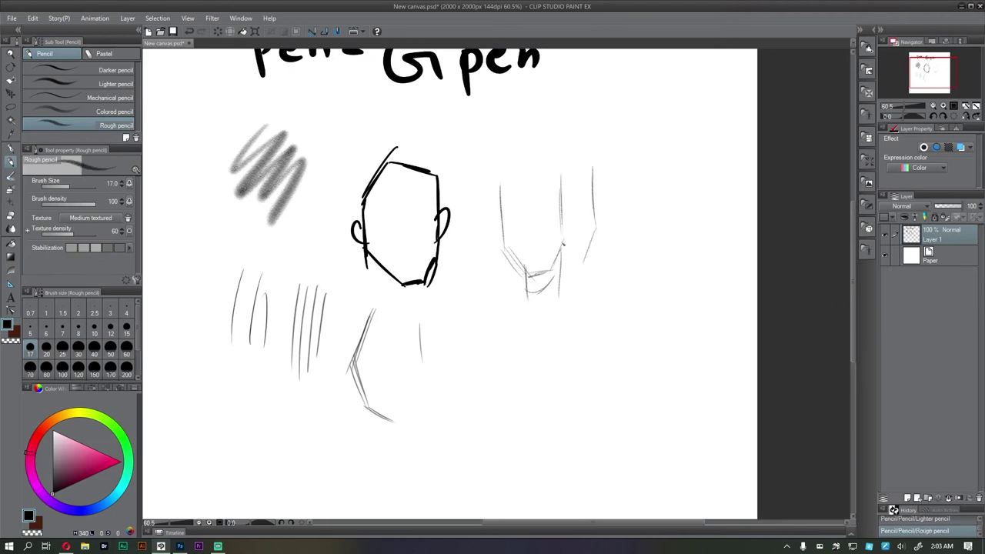
left_click_drag(555, 201, 571, 269)
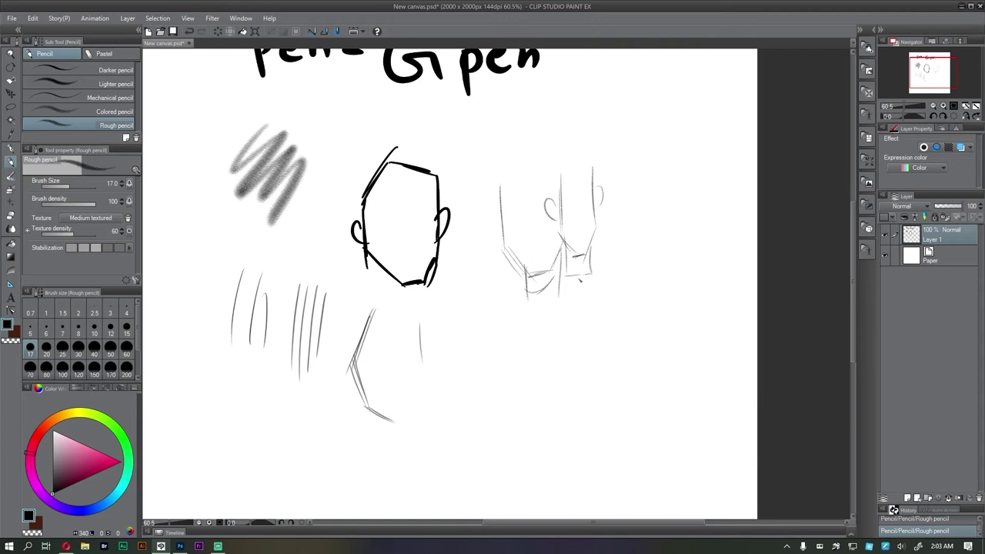
left_click_drag(560, 183, 594, 176)
- Clear Layer 1 and sketch a head with ears, hairline and flat-topped hair using the Rough pencil
key("Delete")
left_click_drag(408, 171, 412, 224)
left_click_drag(455, 166, 460, 210)
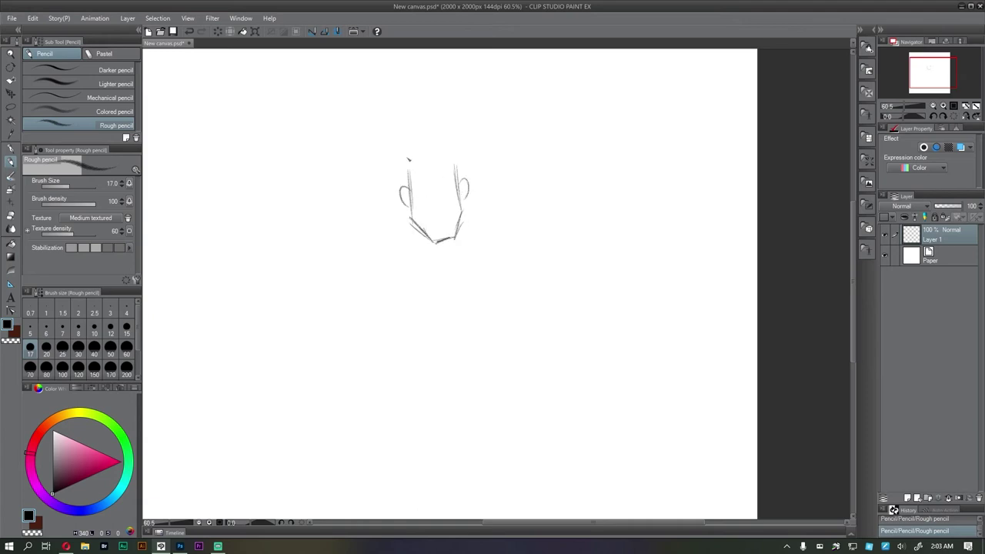
left_click_drag(394, 151, 429, 140)
mouse_move(406, 142)
left_mouse_down()
mouse_move(458, 150)
mouse_move(463, 167)
left_mouse_up()
left_click_drag(464, 157, 466, 182)
scroll(465, 183, "up", 4)
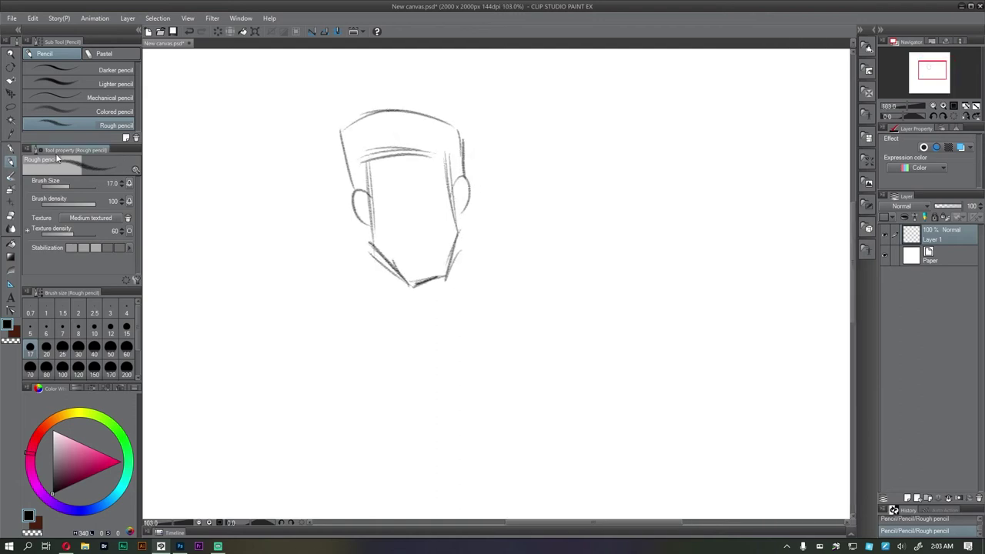
- Add a new raster layer and ink the face outline over the sketch with the size 50 G-pen
left_click(10, 147)
scroll(360, 175, "up", 2)
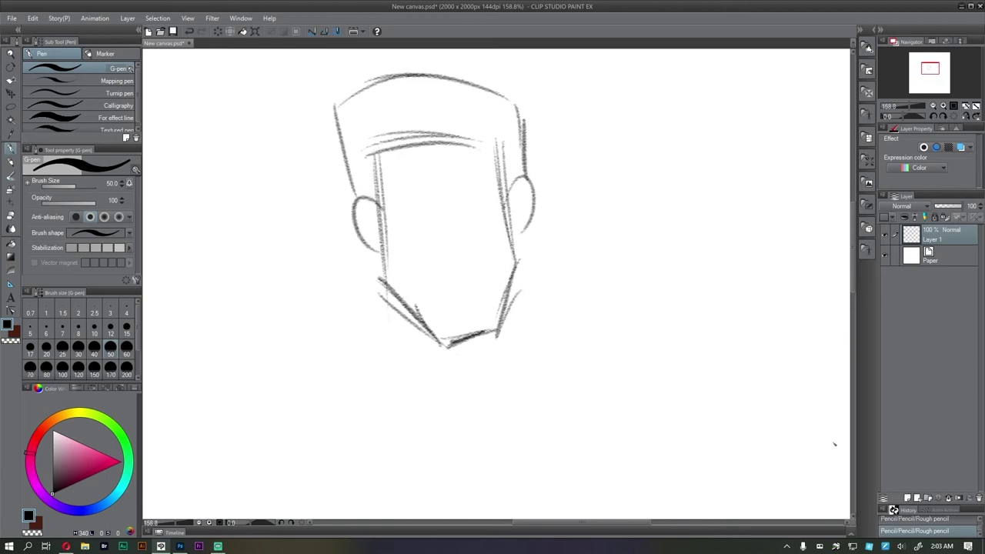
left_click(908, 498)
mouse_move(372, 155)
left_mouse_down()
mouse_move(387, 282)
mouse_move(438, 337)
mouse_move(494, 330)
left_mouse_up()
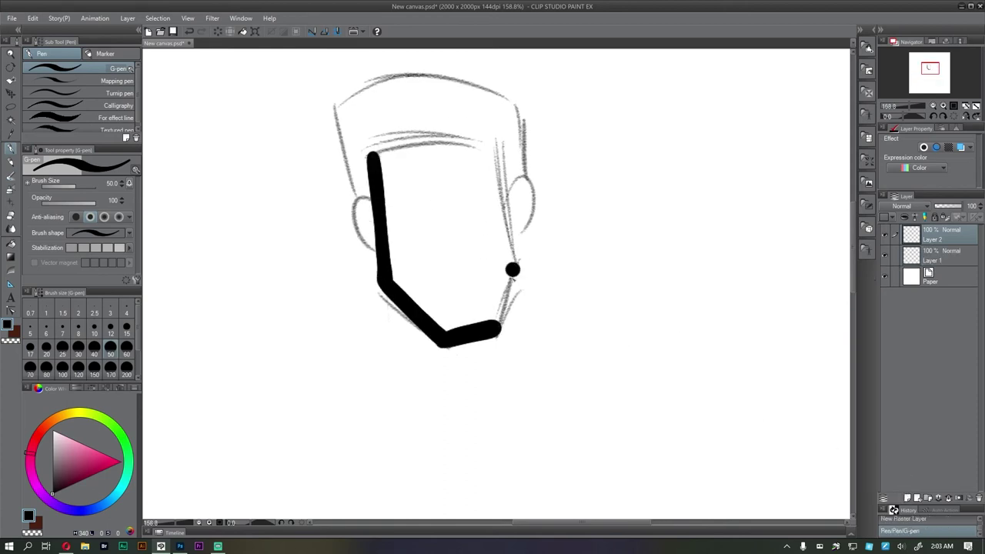
left_click_drag(512, 269, 497, 327)
left_click_drag(498, 148, 515, 274)
- Set the G-pen brush size to 25 and ink the ears, hair and hairline over the sketch
left_click(63, 347)
mouse_move(504, 189)
left_mouse_down()
mouse_move(523, 177)
mouse_move(512, 233)
left_mouse_up()
mouse_move(373, 207)
left_mouse_down()
mouse_move(358, 243)
mouse_move(377, 246)
mouse_move(335, 129)
mouse_move(411, 83)
mouse_move(516, 124)
mouse_move(520, 175)
left_mouse_up()
left_click_drag(384, 154, 501, 150)
- Move the inked head on Layer 2 to the right so it stands beside the pencil sketch
key("k")
mouse_move(508, 248)
left_mouse_down()
mouse_move(728, 261)
mouse_move(597, 235)
left_mouse_up()
scroll(679, 265, "down", 3)
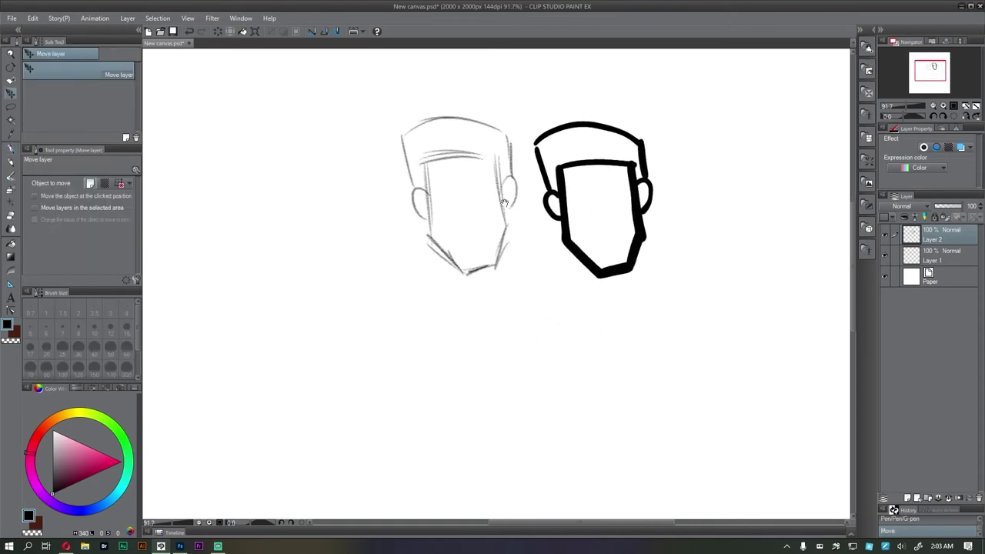
left_click_drag(764, 235, 744, 257)
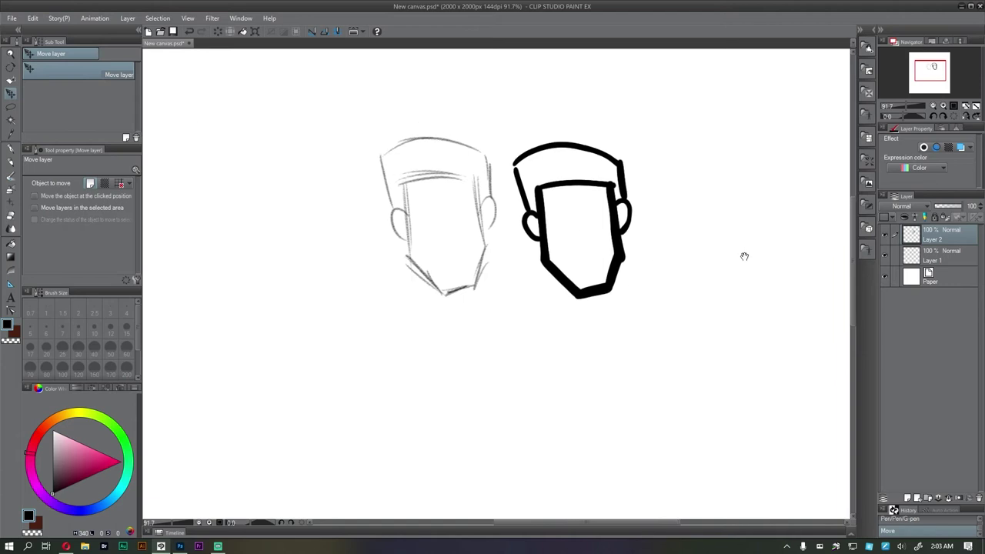
- Handwrite "sk" above the pencil head and "Ink" above the inked head with the size 50 G-pen
key("p")
mouse_move(406, 93)
left_mouse_down()
mouse_move(397, 123)
mouse_move(418, 108)
left_mouse_up()
left_click_drag(425, 101, 445, 113)
mouse_move(506, 100)
left_mouse_down()
mouse_move(466, 133)
mouse_move(502, 140)
left_mouse_up()
left_click_drag(509, 123, 530, 137)
left_click_drag(536, 107, 539, 131)
left_click_drag(547, 119, 553, 133)
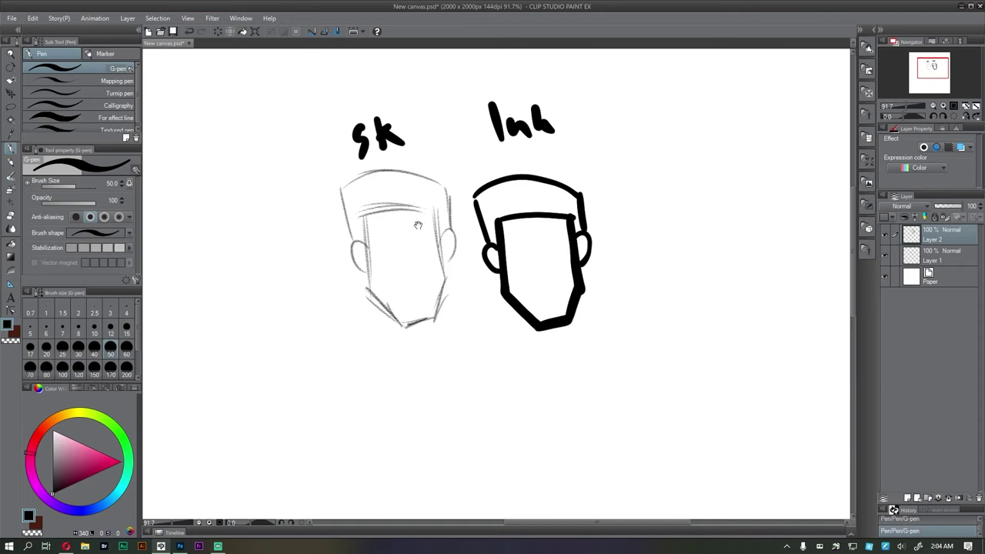
- Draw test strokes with the Chalk, Pastel and Crayon brushes beside the sketched head, and switch back to the Rough pencil
left_click_drag(420, 215, 417, 192)
left_click_drag(658, 146, 625, 142)
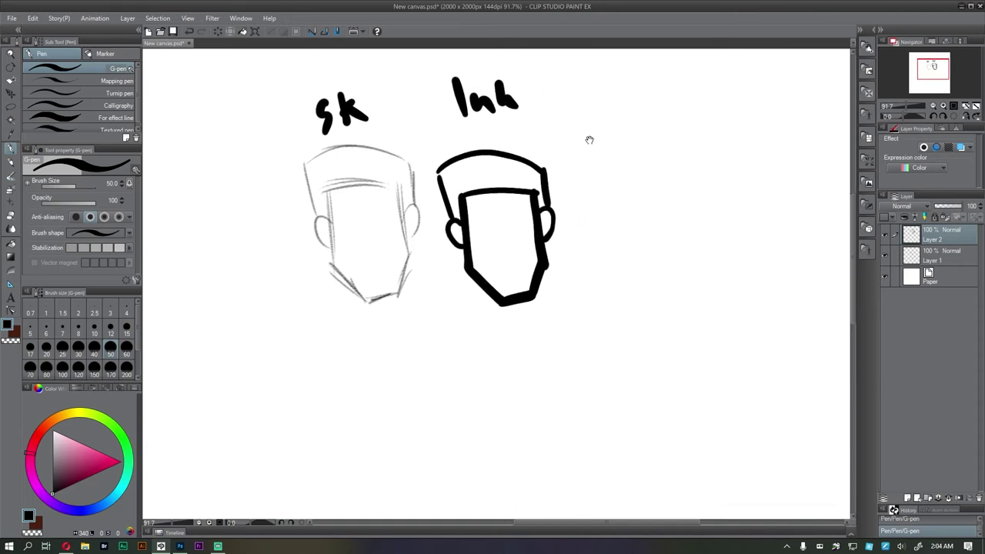
left_click_drag(209, 149, 188, 121)
left_click_drag(349, 168, 343, 166)
left_click(11, 163)
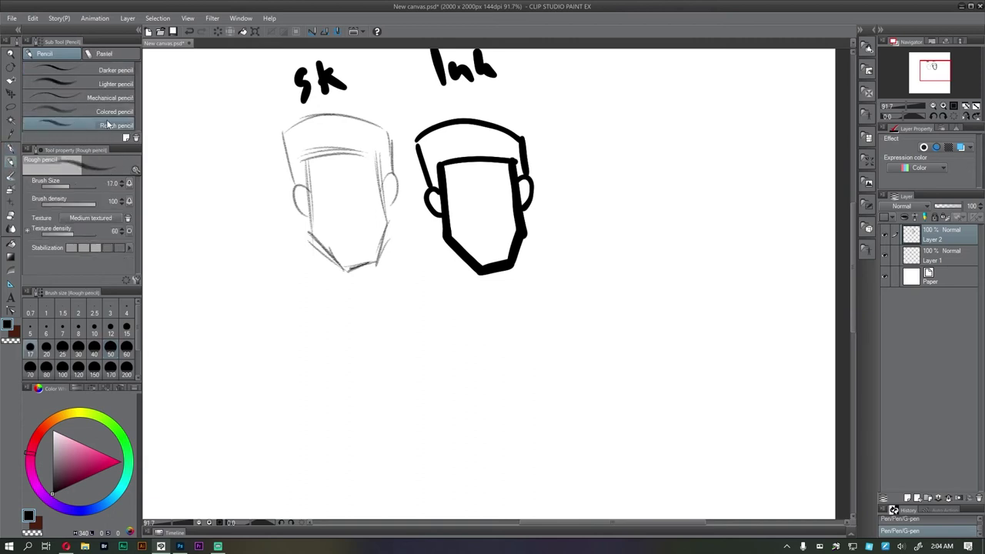
left_click(101, 54)
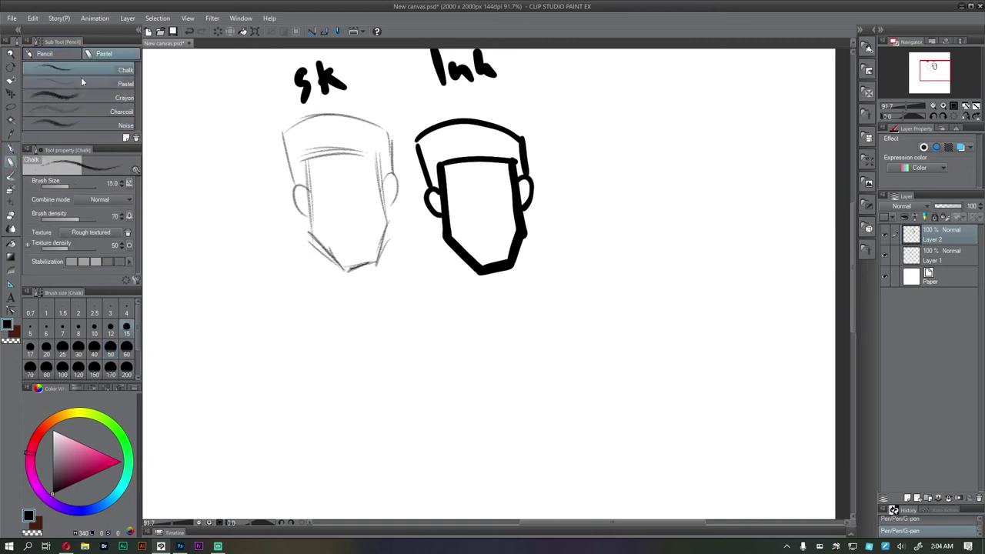
left_click_drag(204, 131, 204, 294)
left_click(108, 83)
left_click(81, 97)
left_click_drag(205, 282, 352, 388)
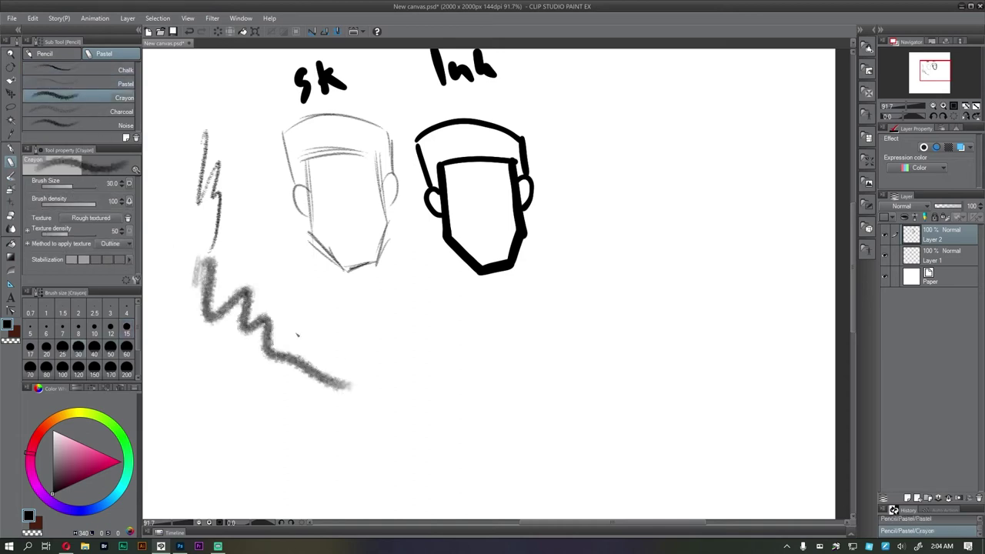
left_click(54, 53)
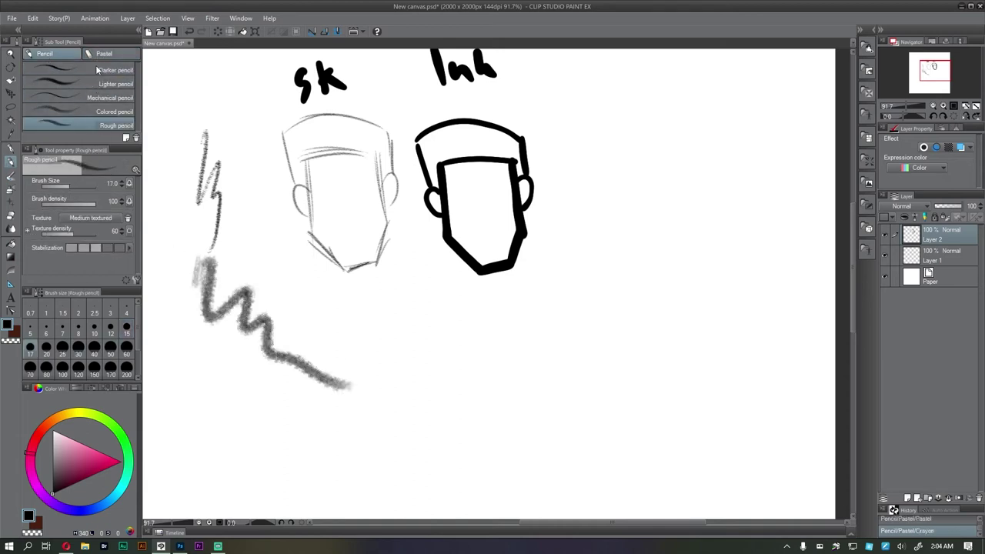
left_click_drag(420, 147, 433, 216)
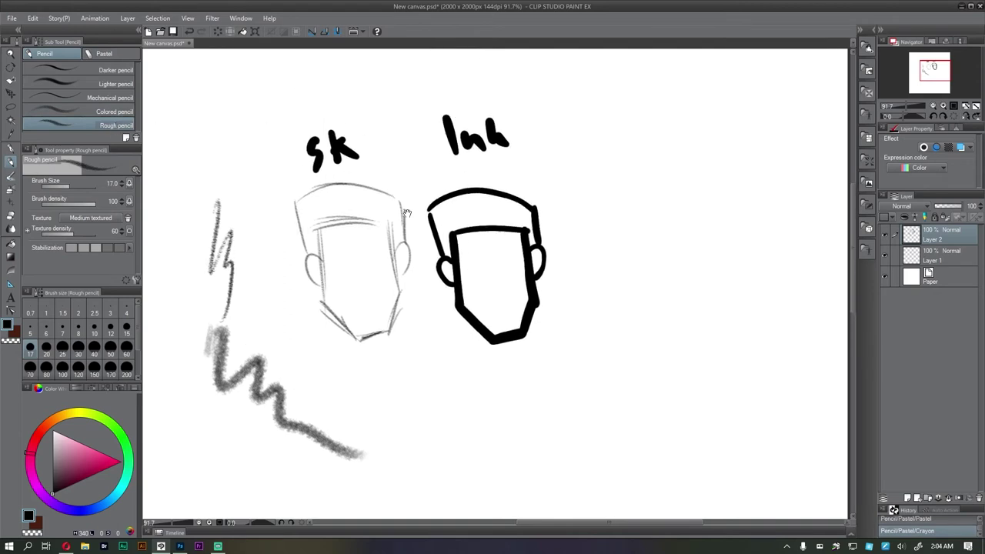
- Handwrite "Rough" above the two heads with the Rough pencil
mouse_move(192, 90)
left_mouse_down()
mouse_move(232, 117)
mouse_move(246, 100)
left_mouse_up()
left_click_drag(256, 100, 288, 122)
left_click_drag(304, 72, 331, 96)
left_click(343, 86)
scroll(268, 169, "down", 1)
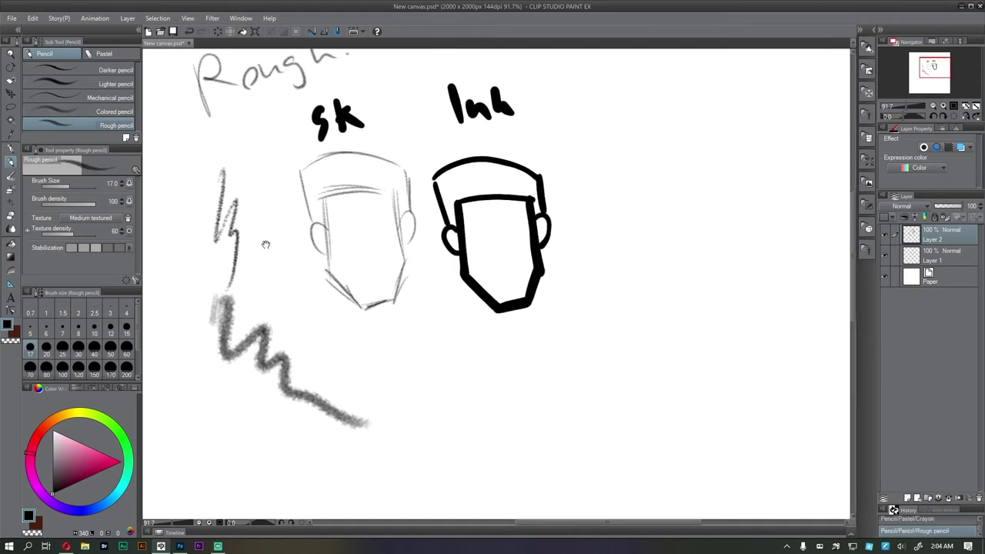
- Set the Rough pencil size to 27.2 and scribble a dense zigzag below the heads
mouse_move(63, 183)
left_mouse_down()
mouse_move(81, 204)
mouse_move(98, 204)
left_mouse_up()
mouse_move(403, 396)
left_mouse_down()
mouse_move(455, 341)
mouse_move(455, 403)
mouse_move(441, 428)
left_mouse_up()
scroll(447, 378, "up", 2)
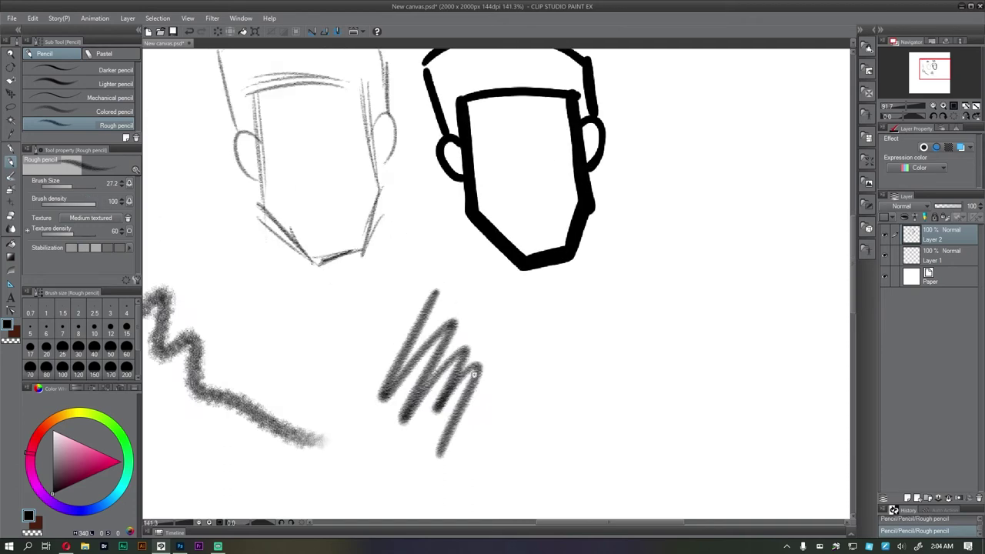
scroll(474, 374, "up", 4)
scroll(479, 276, "down", 2)
- Draw a faint zigzag beside the dark one at a reduced brush density, and return the density to 100
left_click_drag(90, 203, 70, 202)
mouse_move(571, 266)
left_mouse_down()
mouse_move(634, 231)
mouse_move(680, 356)
mouse_move(735, 394)
left_mouse_up()
left_click_drag(631, 304, 417, 243)
left_click_drag(70, 200, 97, 202)
- Browse the paper texture materials available for the Rough pencil, and leave the selection without choosing one
left_click(91, 218)
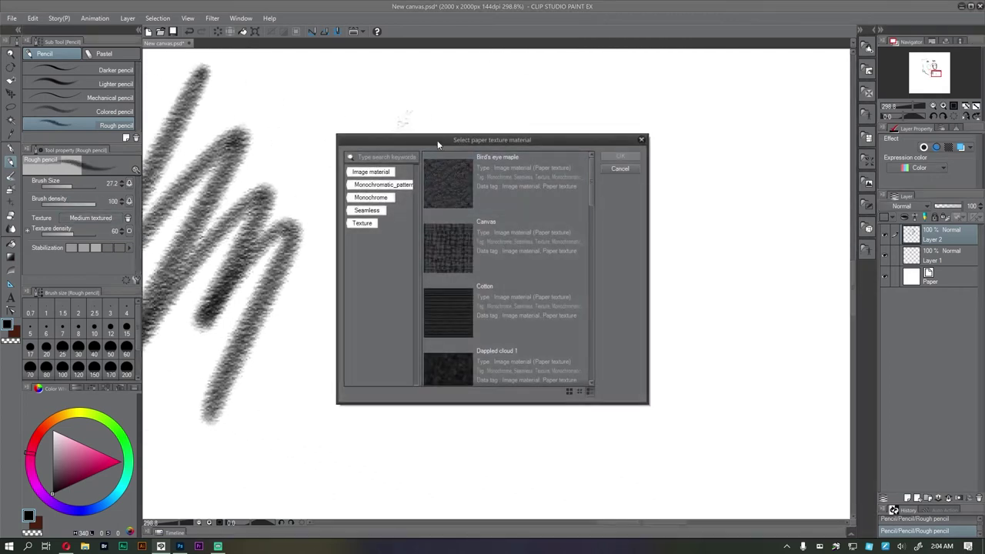
left_click_drag(437, 140, 420, 123)
left_click(455, 146)
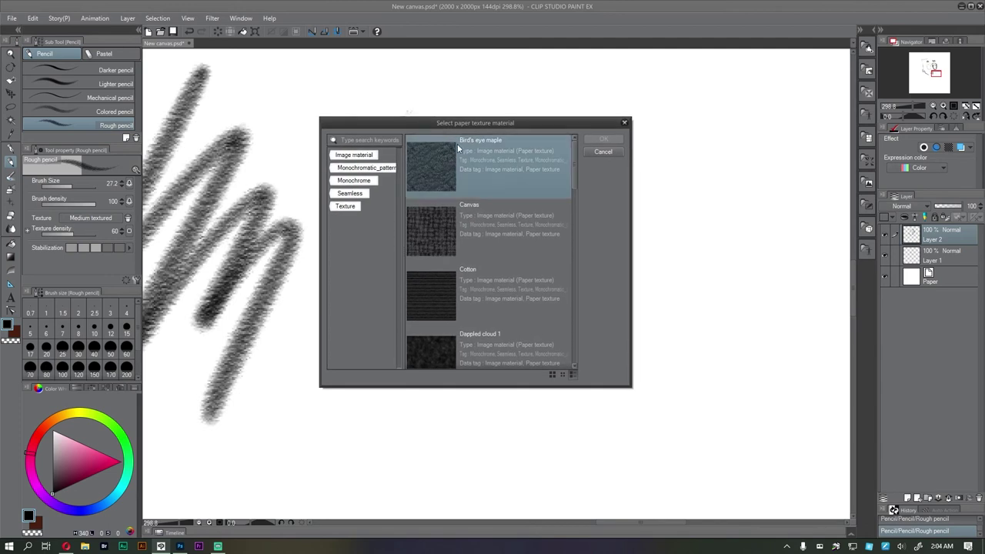
left_click_drag(574, 181, 587, 280)
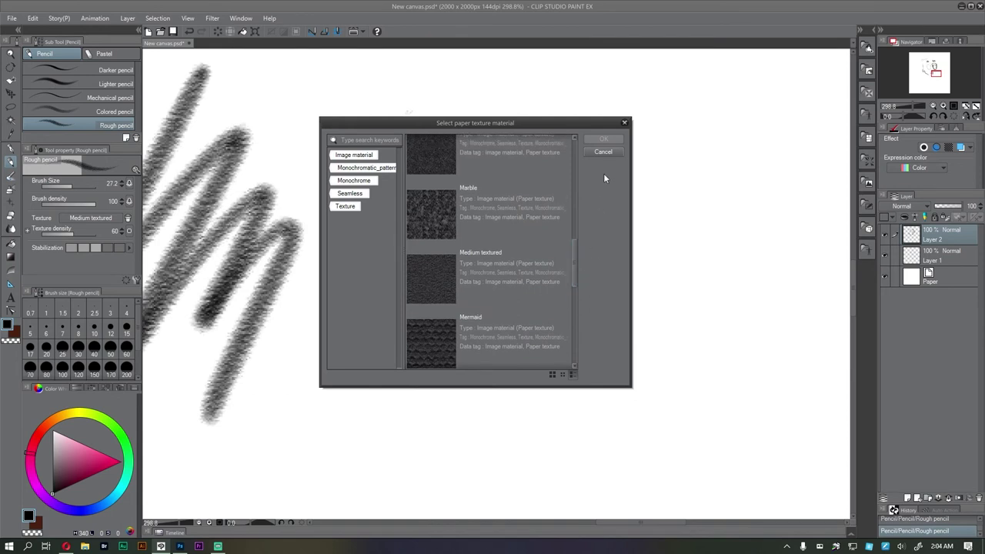
left_click(603, 152)
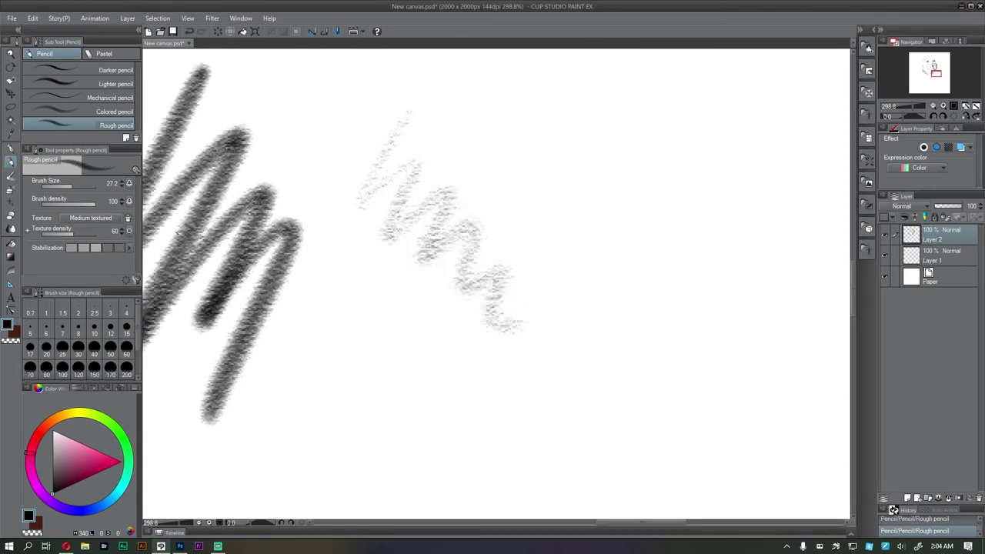
- Draw a zigzag below the faint one at texture density 79, and lower the texture density to 54
left_click(81, 233)
mouse_move(373, 270)
left_mouse_down()
mouse_move(319, 389)
mouse_move(481, 439)
mouse_move(578, 412)
left_mouse_up()
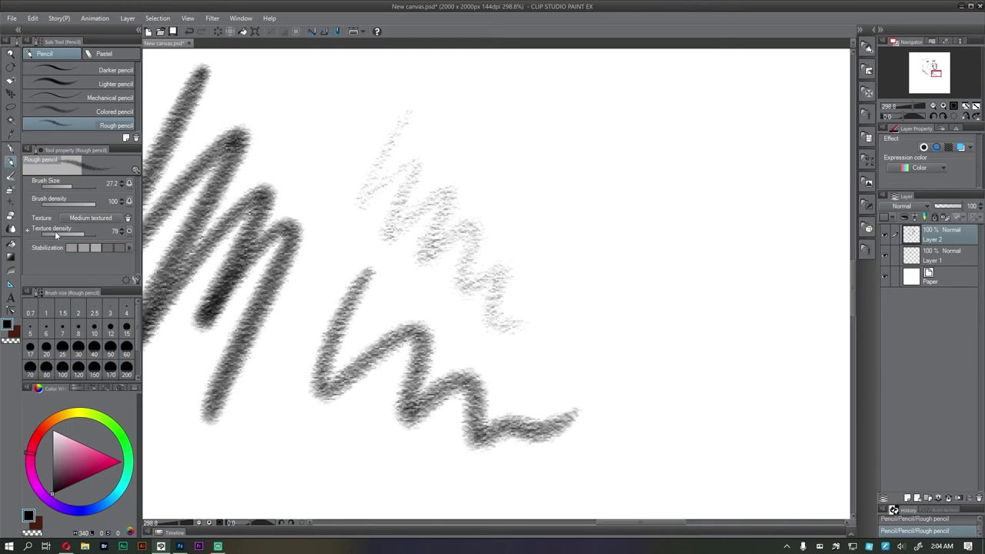
left_click_drag(81, 231, 66, 232)
scroll(392, 249, "down", 1)
left_click_drag(392, 249, 346, 250)
left_click_drag(496, 160, 528, 231)
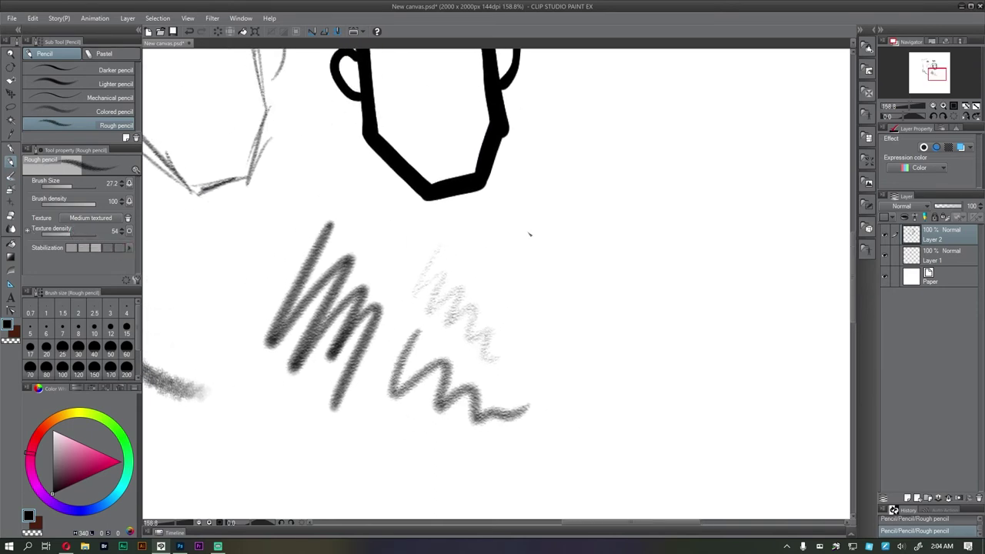
left_click_drag(409, 262, 410, 226)
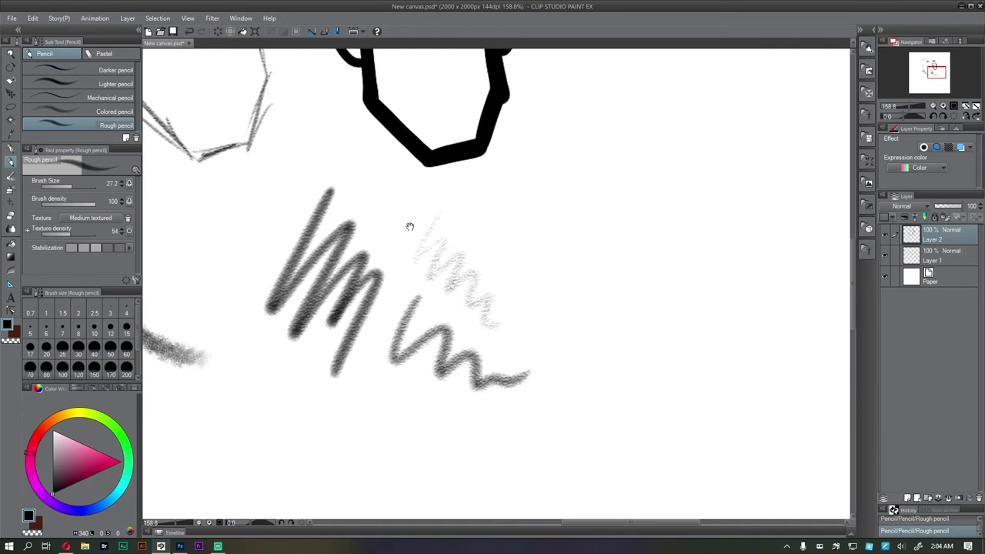
- Switch to the Dense watercolor brush and clear all drawings from Layer 2
left_click(10, 177)
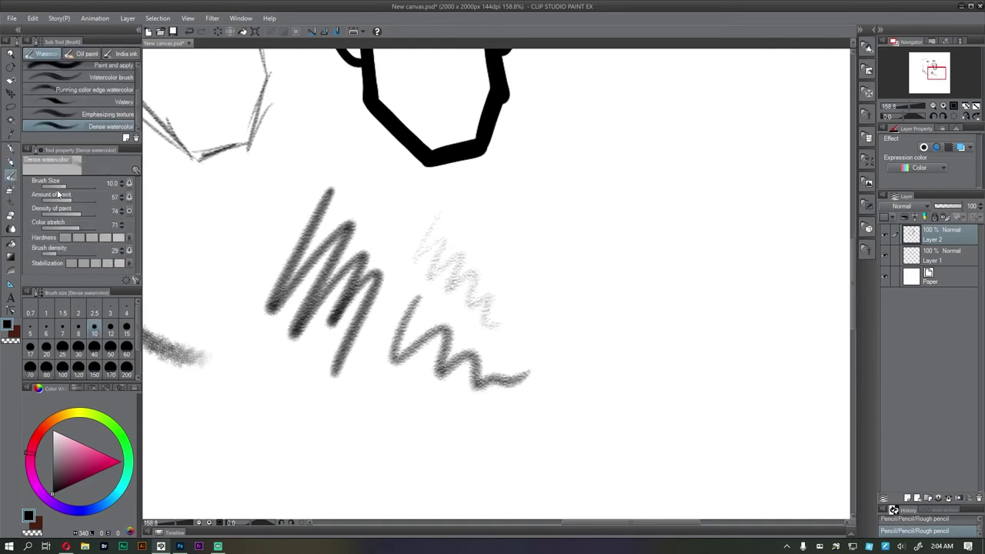
key("Delete")
left_click_drag(264, 188, 259, 246)
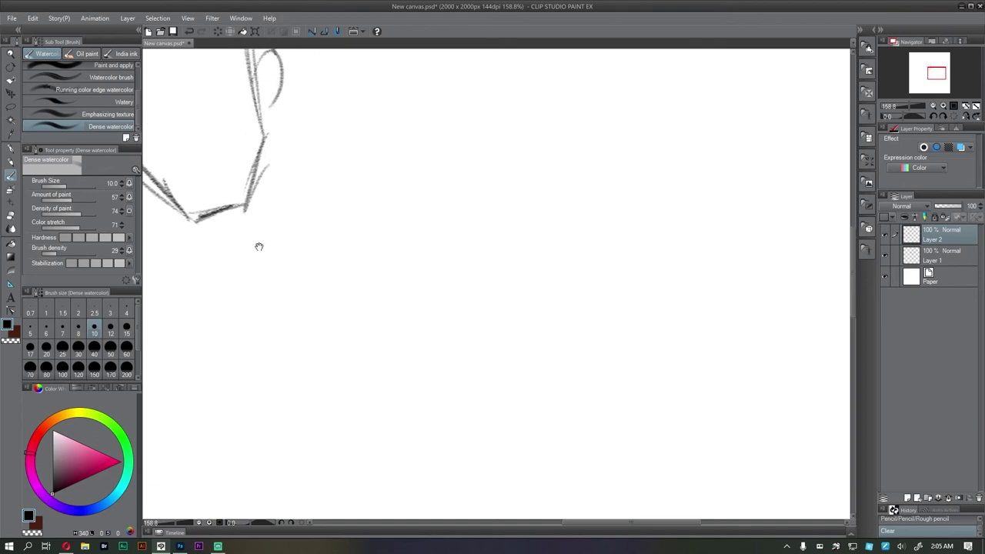
- Delete Layer 1 with the pencil head sketch, and make Layer 2 visible and active
scroll(290, 233, "down", 2)
scroll(247, 168, "down", 1)
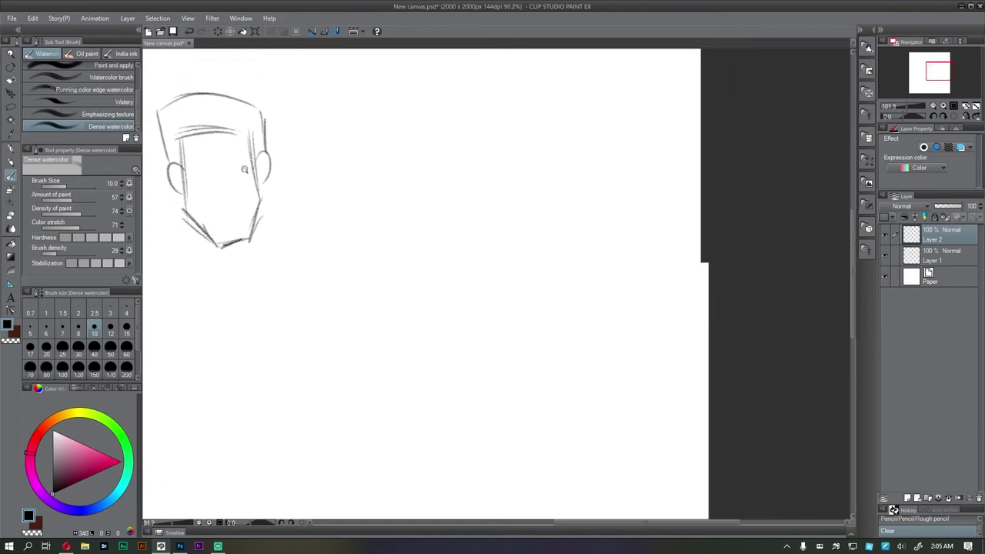
left_click_drag(236, 154, 263, 216)
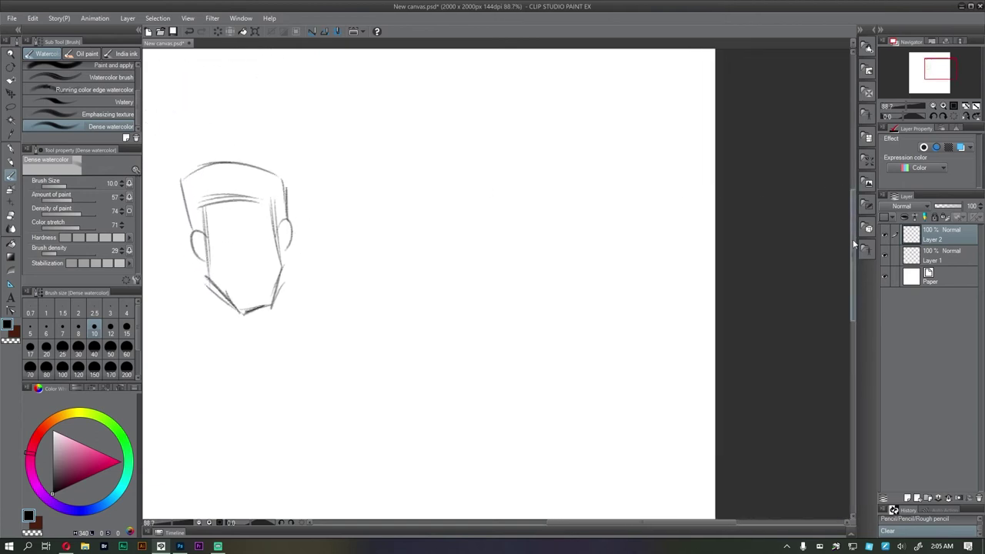
left_click(901, 256)
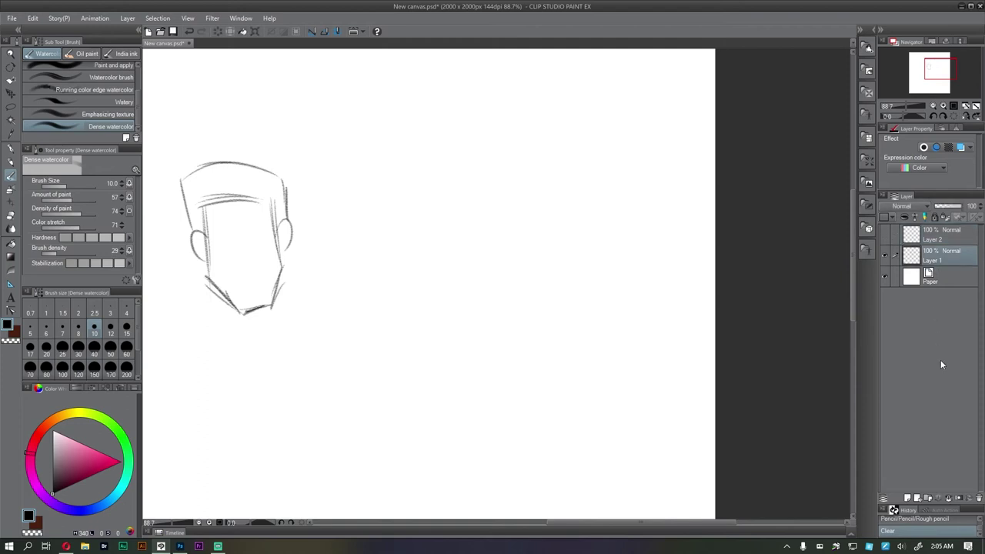
left_click(979, 499)
left_click(886, 235)
left_click(914, 242)
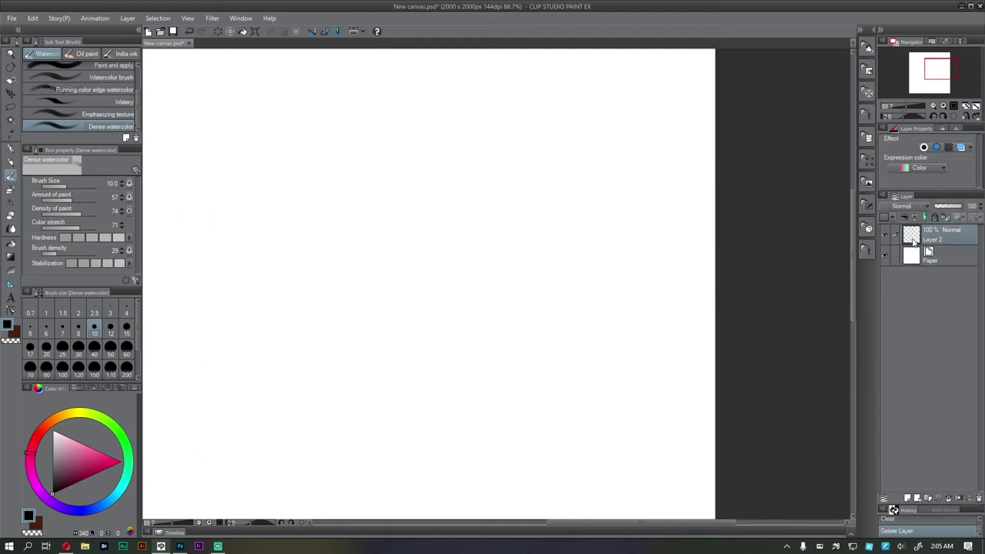
- Reselect the Dense watercolor brush and enlarge the brush list so that all watercolor brushes show
left_click(11, 165)
left_click(11, 176)
left_click_drag(246, 160, 249, 189)
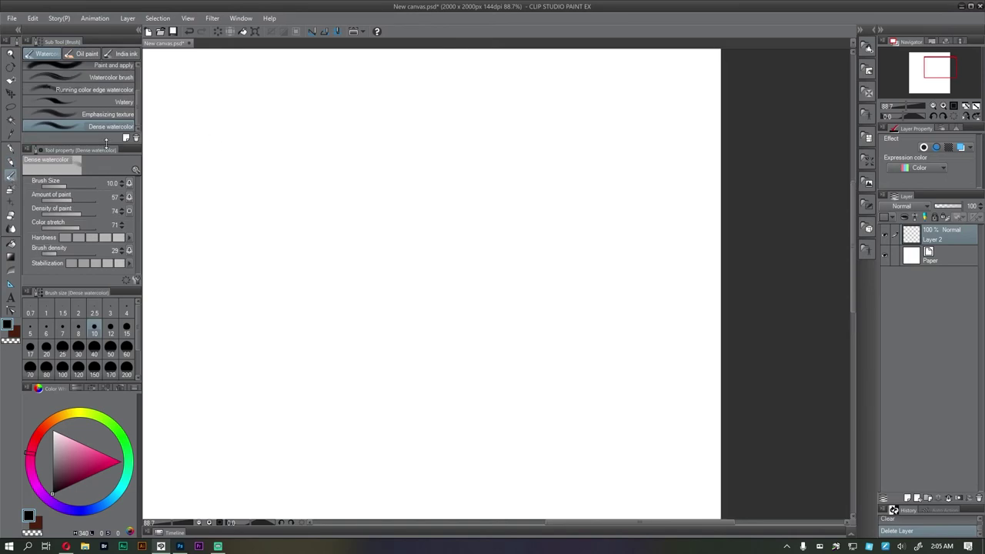
left_click_drag(108, 146, 108, 202)
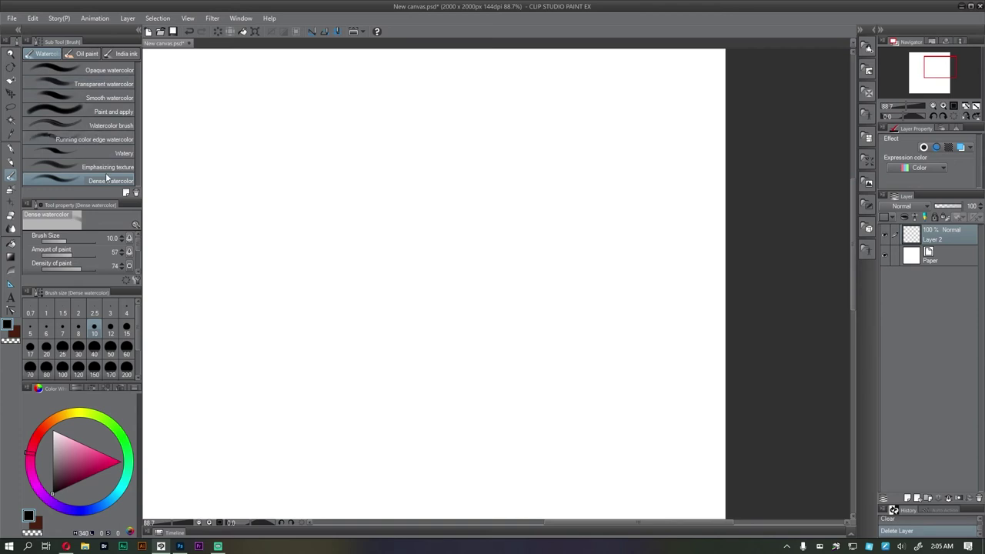
- Handwrite "Dense water" on the blank canvas with the size 10 Dense watercolor brush
mouse_move(232, 144)
left_mouse_down()
mouse_move(242, 174)
mouse_move(258, 164)
left_mouse_up()
left_click_drag(281, 147, 296, 152)
left_click_drag(298, 137, 311, 133)
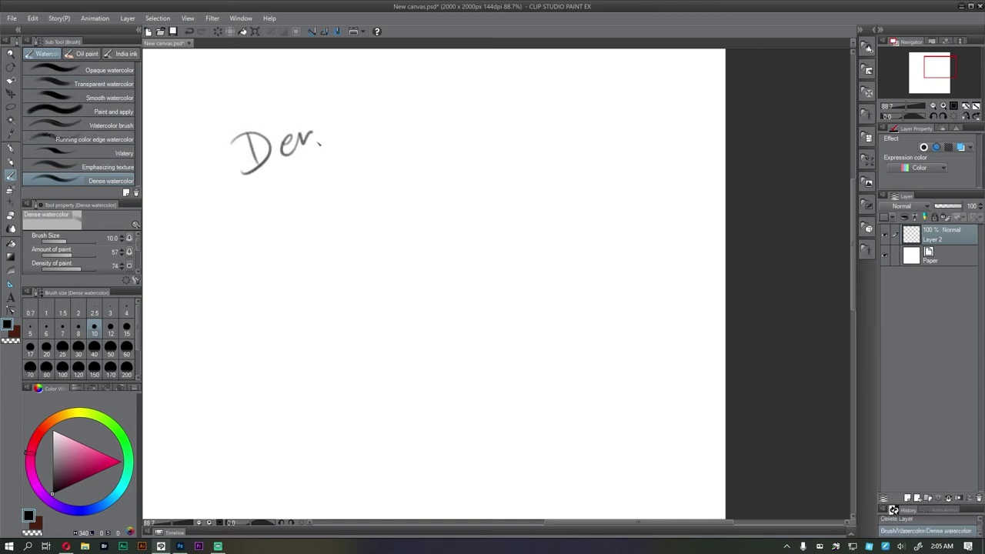
mouse_move(298, 192)
left_mouse_down()
mouse_move(331, 199)
mouse_move(327, 176)
mouse_move(354, 178)
left_mouse_up()
left_click_drag(362, 143, 365, 178)
mouse_move(347, 99)
left_mouse_down()
mouse_move(343, 111)
mouse_move(390, 118)
mouse_move(373, 113)
left_mouse_up()
- Enlarge the Dense watercolor brush and paint a solid black blob beside the handwriting
key("]")
key("]")
key("]")
key("]")
key("]")
key("]")
key("]")
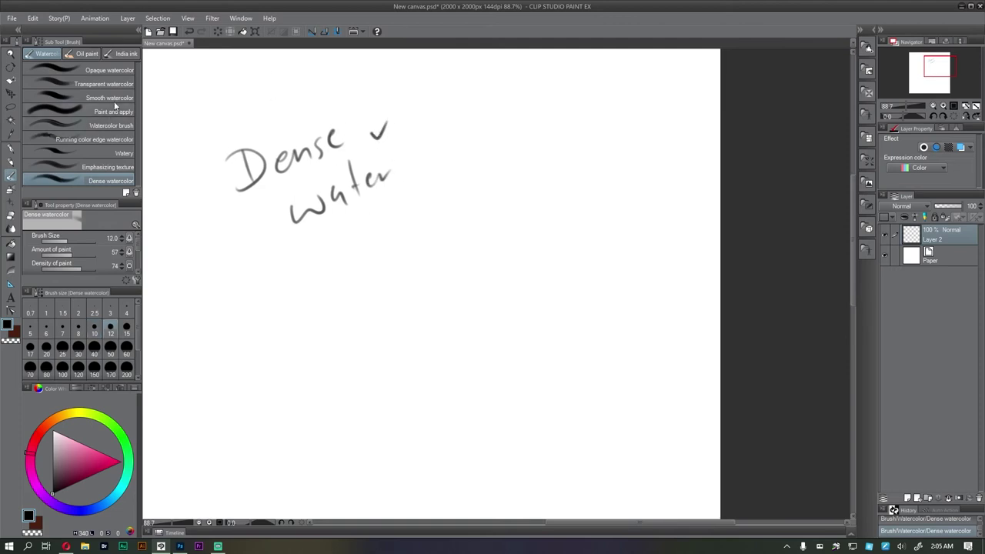
left_click_drag(102, 195, 102, 212)
mouse_move(462, 127)
left_mouse_down()
mouse_move(462, 166)
mouse_move(431, 219)
left_mouse_up()
- Paint a grey blob with Transparent watercolor, and add small test strokes with Smooth watercolor and Paint and apply
left_click(93, 89)
left_click_drag(487, 190, 473, 296)
left_click(78, 100)
mouse_move(316, 283)
left_mouse_down()
mouse_move(296, 322)
mouse_move(346, 293)
mouse_move(355, 360)
left_mouse_up()
left_click(107, 117)
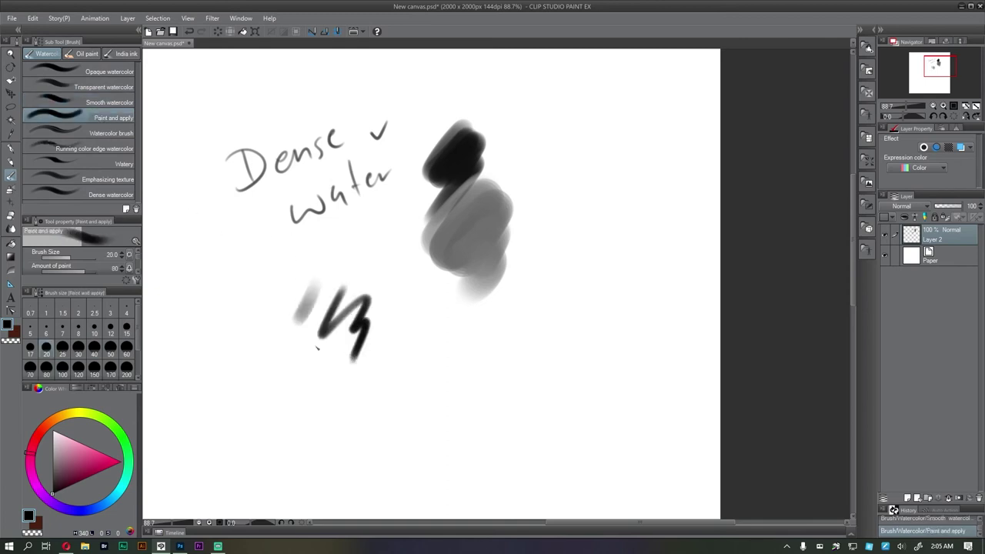
- Set the Paint and apply size to 40, pick orange and paint a zigzag beside the black test strokes
left_click(95, 346)
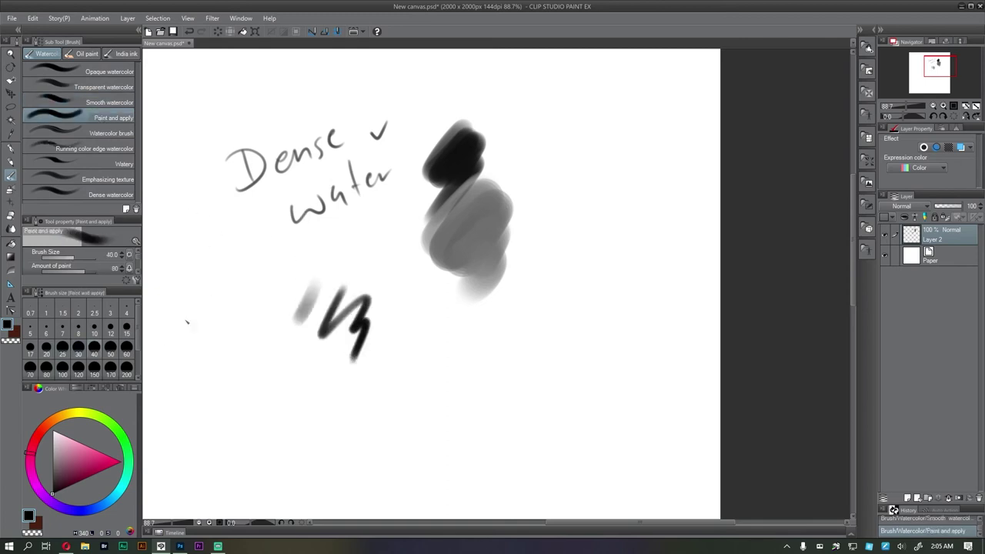
left_click(49, 423)
left_click_drag(88, 454, 106, 466)
left_click_drag(290, 358, 346, 334)
mouse_move(269, 242)
left_mouse_down()
mouse_move(259, 341)
mouse_move(269, 321)
left_mouse_up()
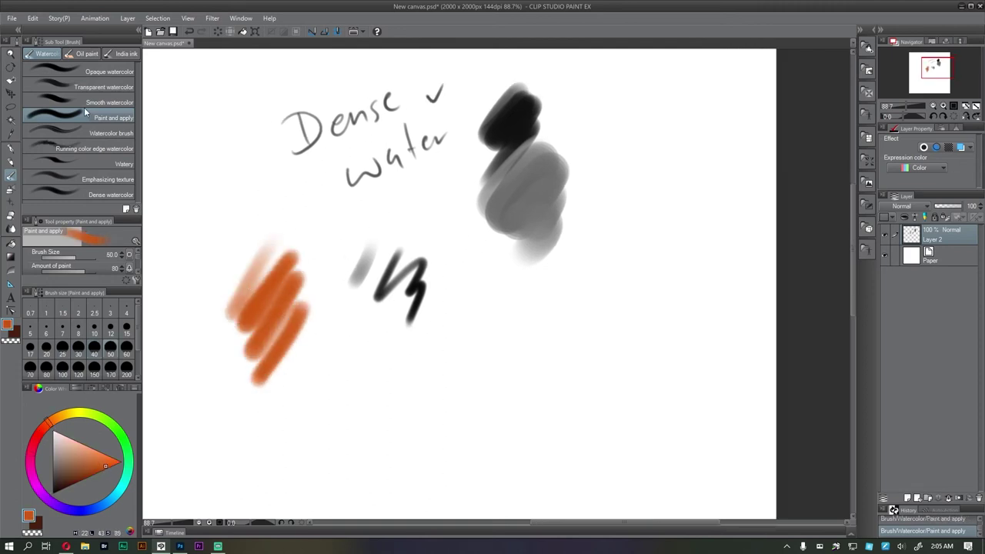
- Stamp a size 1200 Opaque watercolor dab over the test strokes, and clear Layer 2
left_click(85, 72)
left_click(486, 307)
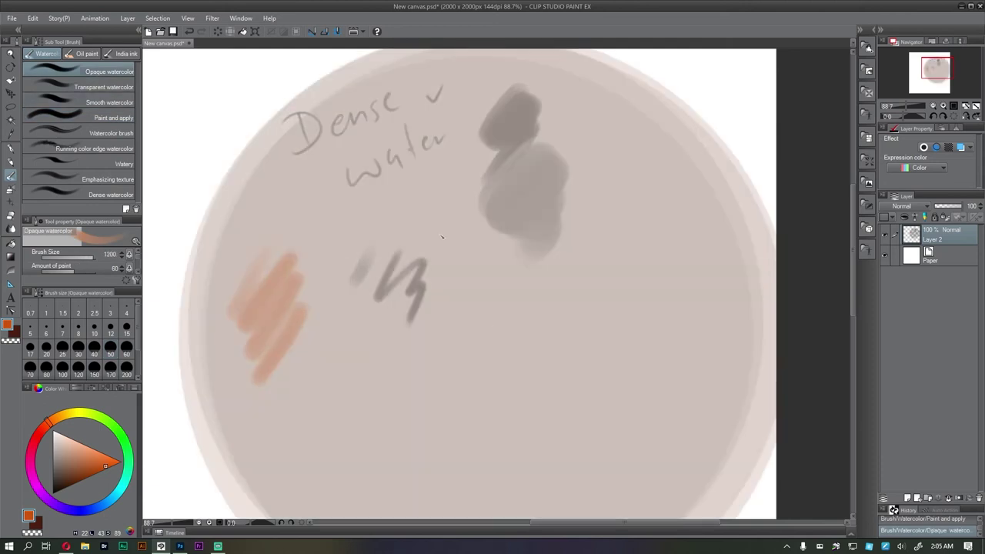
key("Delete")
- Paint an overlapping orange patch with Opaque watercolor, raising the brush size to 70
mouse_move(363, 183)
left_mouse_down()
mouse_move(359, 246)
mouse_move(371, 271)
left_mouse_up()
key("bracketright")
key("bracketright")
key("bracketright")
mouse_move(385, 223)
left_mouse_down()
mouse_move(420, 277)
mouse_move(408, 305)
left_mouse_up()
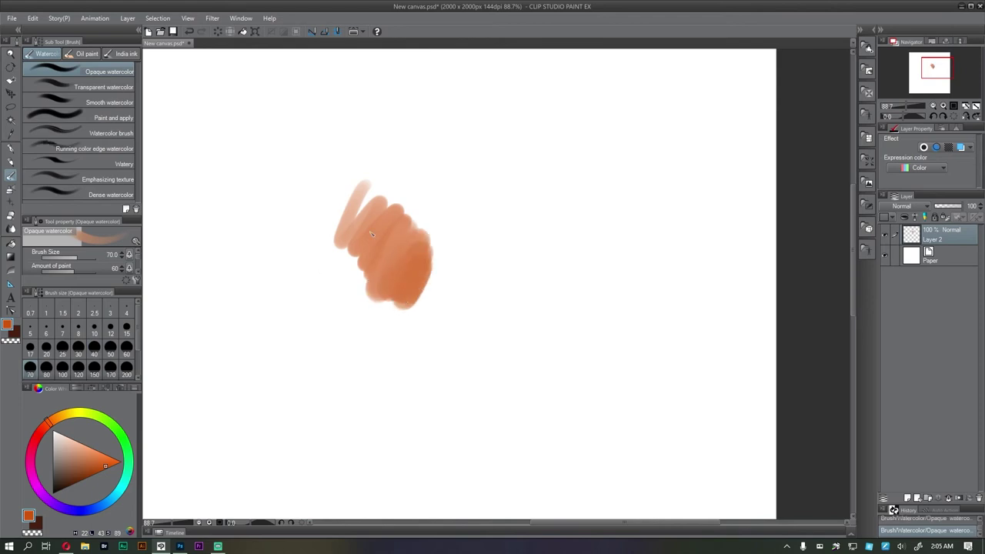
scroll(402, 246, "up", 3)
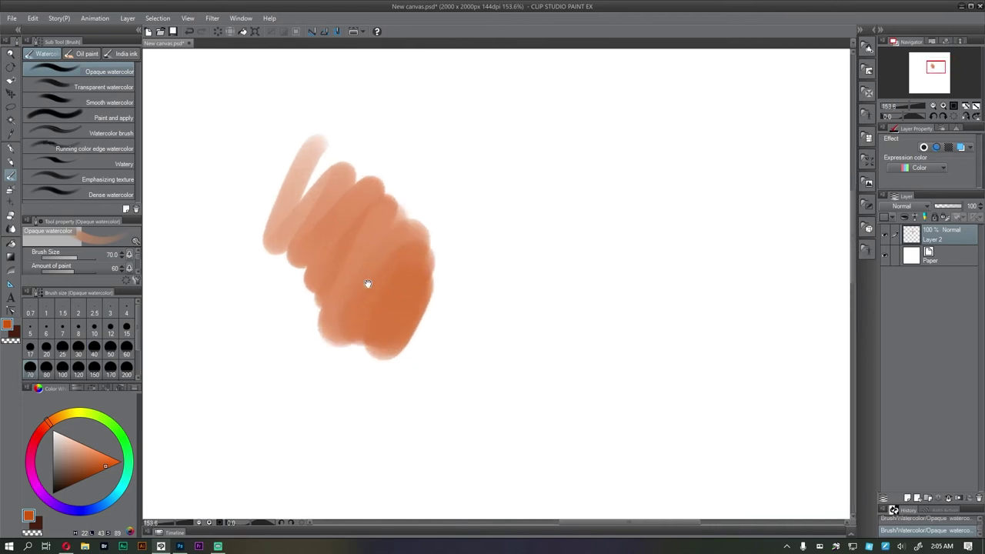
- Pick a bright green and try a first Opaque watercolor stroke over the orange patch
left_click(118, 423)
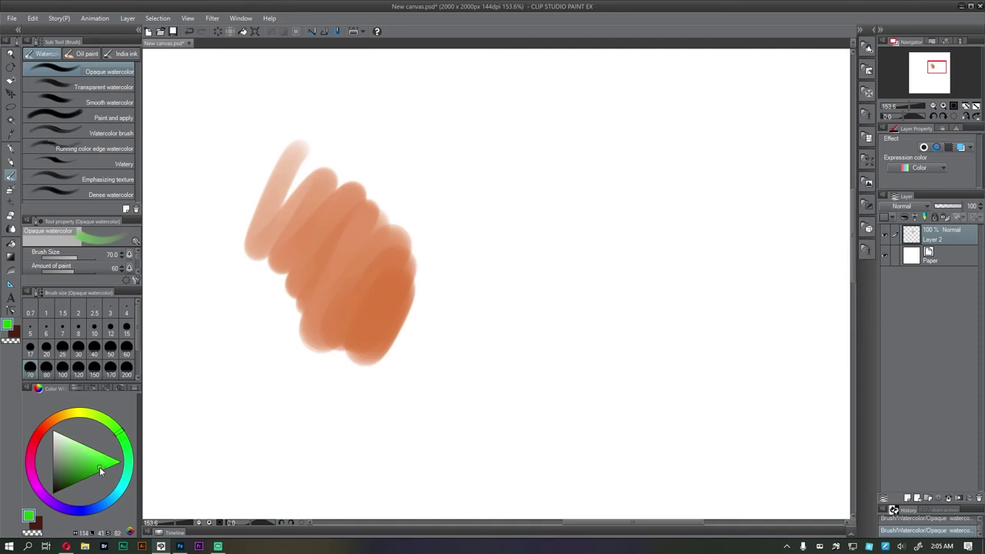
left_click_drag(274, 300, 263, 310)
mouse_move(299, 271)
left_mouse_down()
mouse_move(323, 307)
mouse_move(346, 293)
mouse_move(372, 312)
mouse_move(367, 336)
left_mouse_up()
key("ctrl+z")
- Try several more green strokes over and beside the orange patch, undoing each of them
mouse_move(361, 176)
left_mouse_down()
mouse_move(379, 190)
mouse_move(371, 206)
left_mouse_up()
key("ctrl+z")
left_click_drag(373, 265, 368, 276)
mouse_move(308, 262)
left_mouse_down()
mouse_move(338, 277)
mouse_move(365, 327)
left_mouse_up()
key("ctrl+z")
left_click_drag(302, 263, 385, 348)
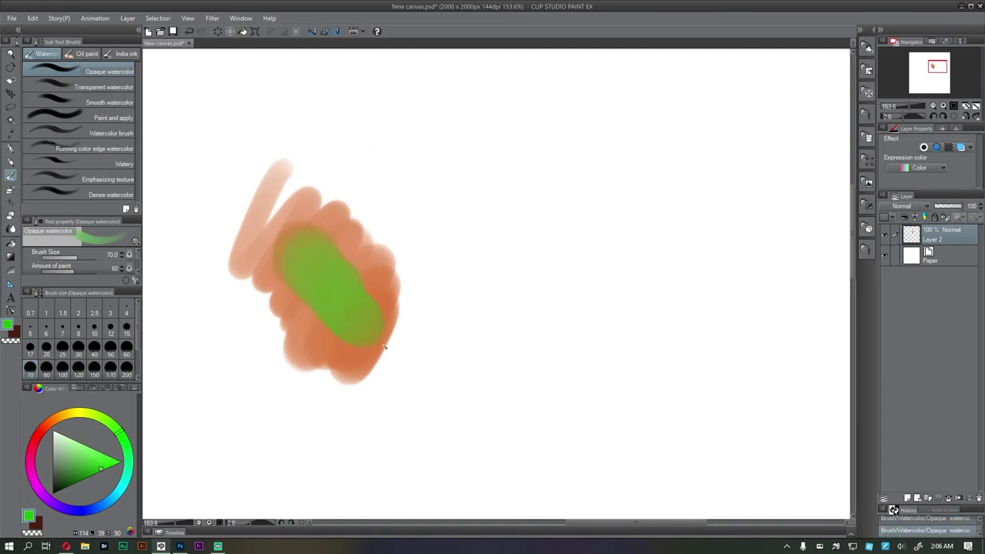
key("ctrl+z")
mouse_move(306, 259)
left_mouse_down()
mouse_move(360, 311)
mouse_move(399, 312)
mouse_move(311, 250)
mouse_move(328, 296)
left_mouse_up()
key("ctrl+z")
key("ctrl+z")
left_click_drag(465, 92, 450, 166)
key("ctrl+z")
- Paint green from above into the orange patch, and blend orange over its upper edge
mouse_move(422, 119)
left_mouse_down()
mouse_move(372, 208)
mouse_move(390, 209)
mouse_move(381, 267)
mouse_move(395, 294)
mouse_move(346, 241)
mouse_move(360, 297)
mouse_move(371, 244)
mouse_move(341, 268)
left_mouse_up()
left_click_drag(330, 221, 355, 187)
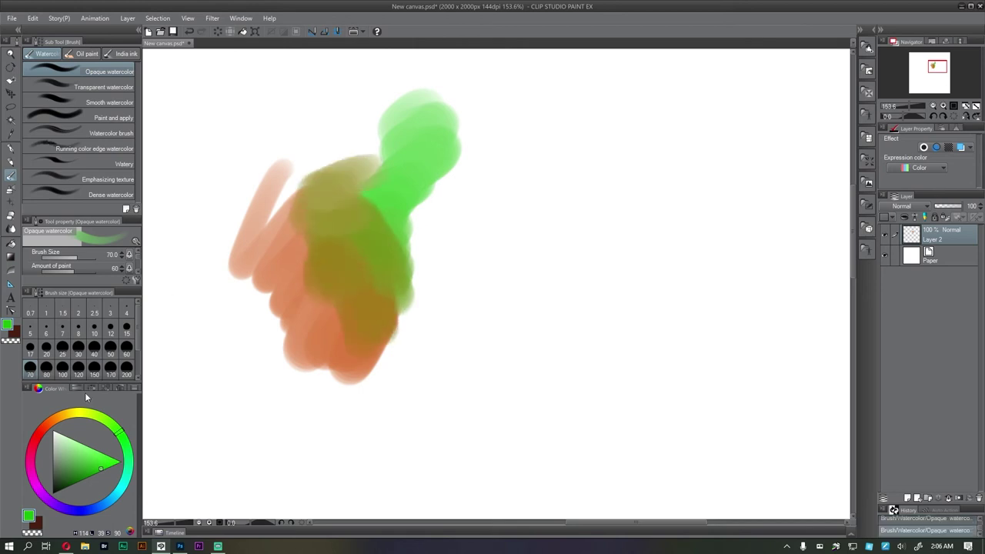
left_click(48, 429)
mouse_move(304, 219)
left_mouse_down()
mouse_move(358, 200)
mouse_move(362, 146)
mouse_move(381, 139)
left_mouse_up()
- Extend the mixed patch with brownish strokes along its side, and choose magenta with the Opaque watercolor brush
left_click(32, 466)
mouse_move(397, 311)
left_mouse_down()
mouse_move(396, 339)
mouse_move(420, 362)
left_mouse_up()
mouse_move(428, 318)
left_mouse_down()
mouse_move(412, 304)
mouse_move(420, 252)
left_mouse_up()
left_click_drag(482, 245, 415, 253)
left_click_drag(367, 193, 358, 191)
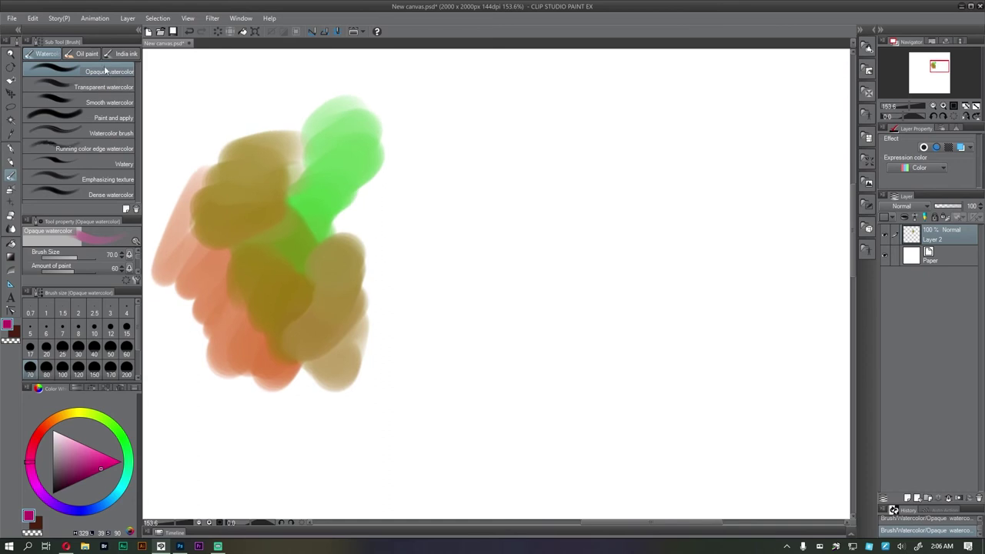
left_click(108, 196)
left_click(106, 71)
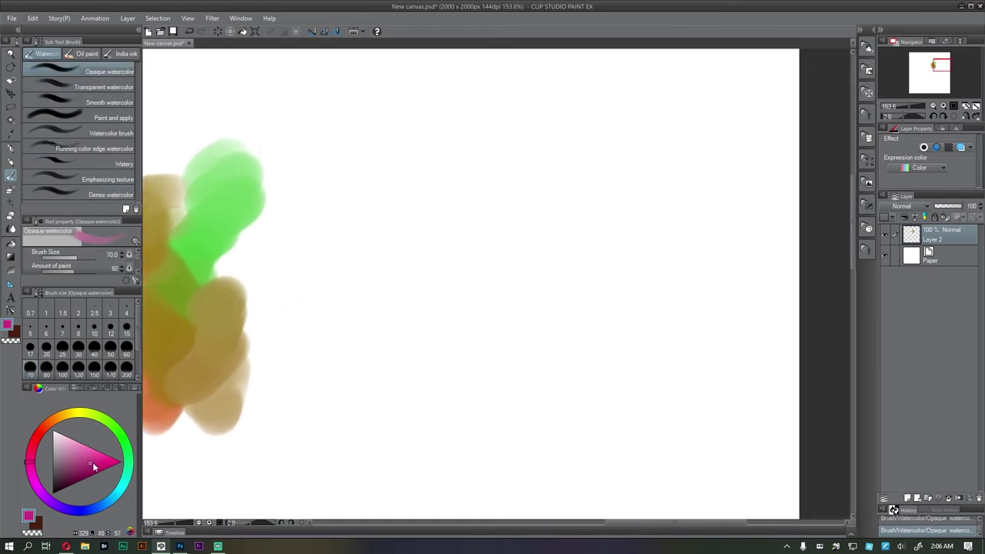
- Try long magenta Opaque watercolor strokes on the blank area beside the patch, undoing each of them
left_click_drag(316, 142, 531, 117)
key("ctrl+z")
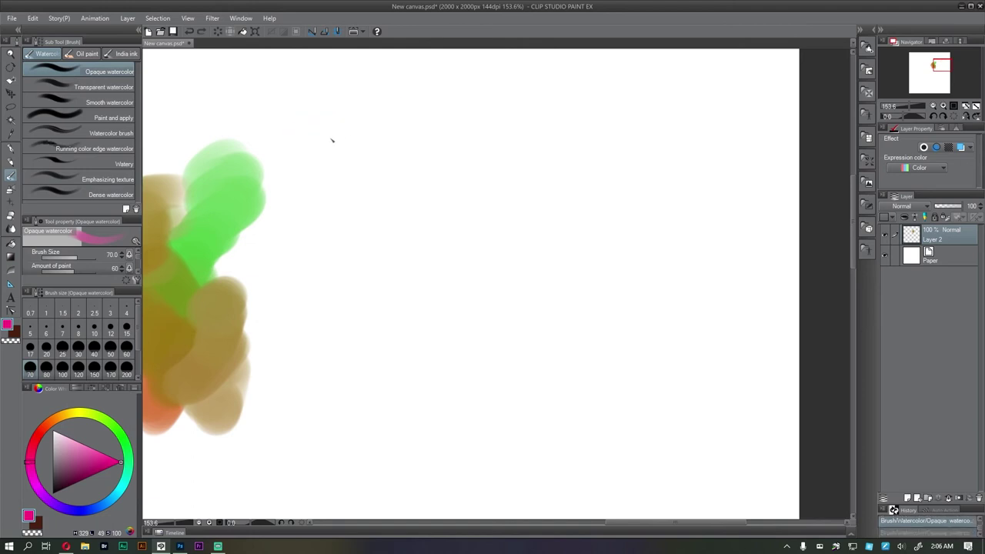
left_click_drag(333, 141, 548, 119)
key("ctrl+z")
- Pick a muted orange, set the Opaque watercolor size to 120 and paint one broad stroke beside the mixed patch
left_click(56, 419)
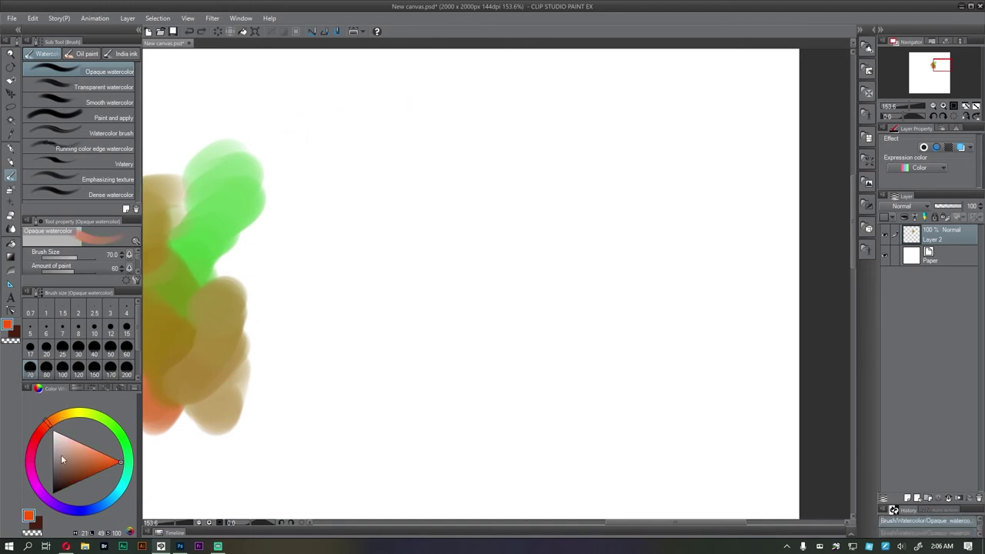
left_click_drag(329, 191, 539, 137)
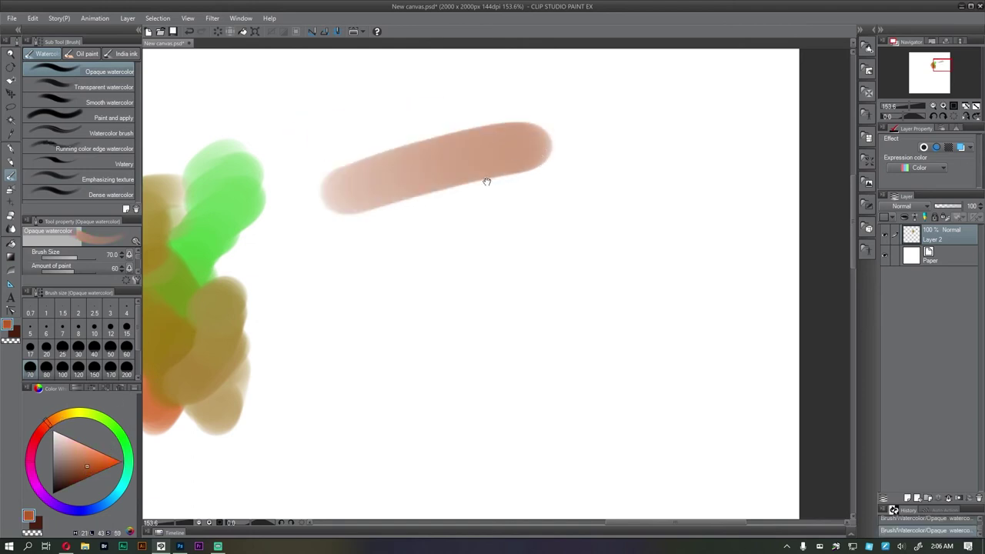
key("ctrl+z")
key("bracketright")
key("bracketright")
left_click_drag(354, 154, 548, 125)
key("ctrl+z")
mouse_move(362, 147)
left_mouse_down()
mouse_move(585, 106)
mouse_move(289, 161)
left_mouse_up()
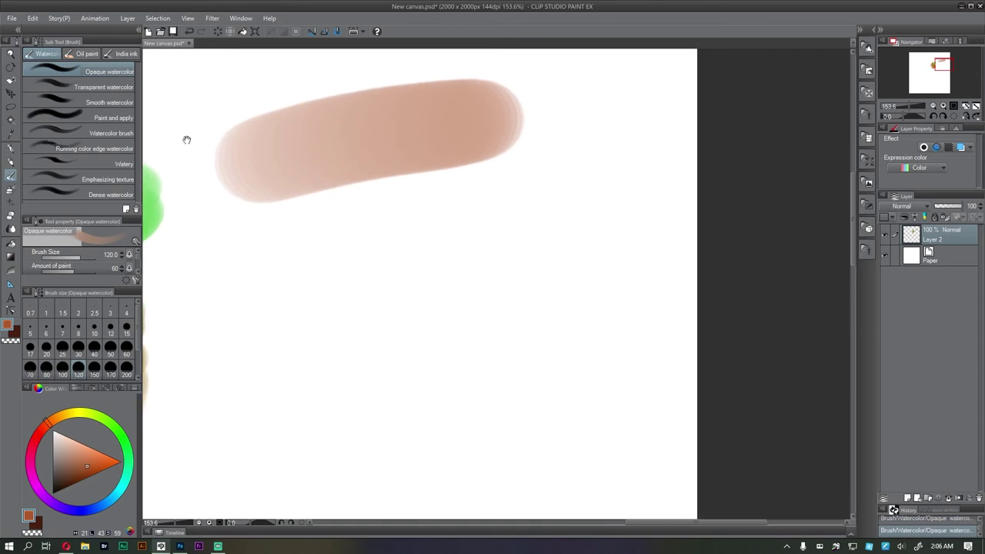
- Paint a comparison stroke with the Transparent watercolor brush below the Opaque watercolor stroke
left_click(108, 87)
left_click_drag(261, 254, 513, 208)
left_click_drag(411, 266, 407, 255)
key("ctrl+z")
left_click_drag(248, 245, 517, 218)
mouse_move(417, 277)
left_mouse_down()
mouse_move(417, 261)
mouse_move(365, 246)
left_mouse_up()
- Paint a long comparison stroke with the Dense watercolor brush below the other two
left_click(109, 195)
mouse_move(226, 311)
left_mouse_down()
mouse_move(583, 266)
mouse_move(561, 310)
left_mouse_up()
scroll(559, 293, "down", 2)
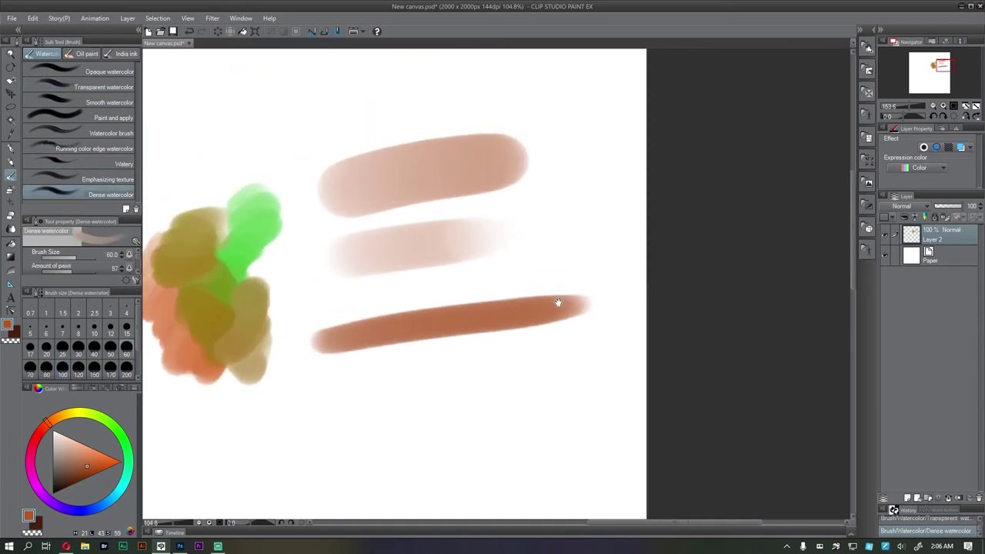
- Reduce the Dense watercolor brush size to 6 for writing labels beside the comparison strokes
key("bracketleft")
key("bracketleft")
key("bracketleft")
key("bracketleft")
key("bracketleft")
key("bracketleft")
key("bracketleft")
key("bracketleft")
key("bracketleft")
key("bracketleft")
key("bracketleft")
key("bracketleft")
key("bracketleft")
key("bracketleft")
key("bracketleft")
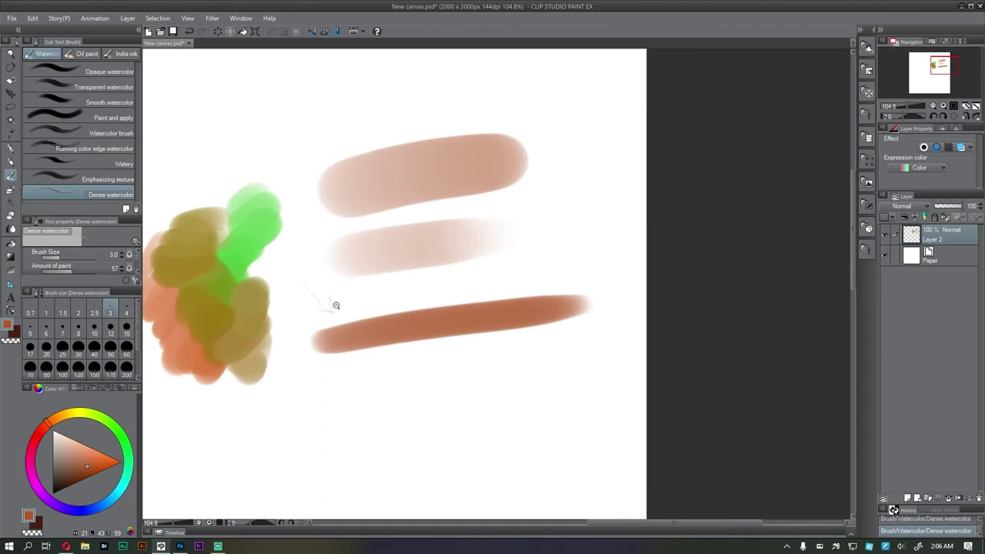
scroll(335, 301, "up", 2)
key("bracketright")
key("bracketright")
key("bracketright")
left_click_drag(294, 268, 334, 311)
mouse_move(334, 311)
left_mouse_down()
mouse_move(331, 294)
mouse_move(331, 356)
left_mouse_up()
key("ctrl+z")
key("ctrl+z")
key("ctrl+z")
- Write the label "opaque" by hand above the broad Opaque watercolor stroke
mouse_move(359, 124)
left_mouse_down()
mouse_move(354, 145)
mouse_move(360, 126)
left_mouse_up()
left_click_drag(371, 119, 373, 127)
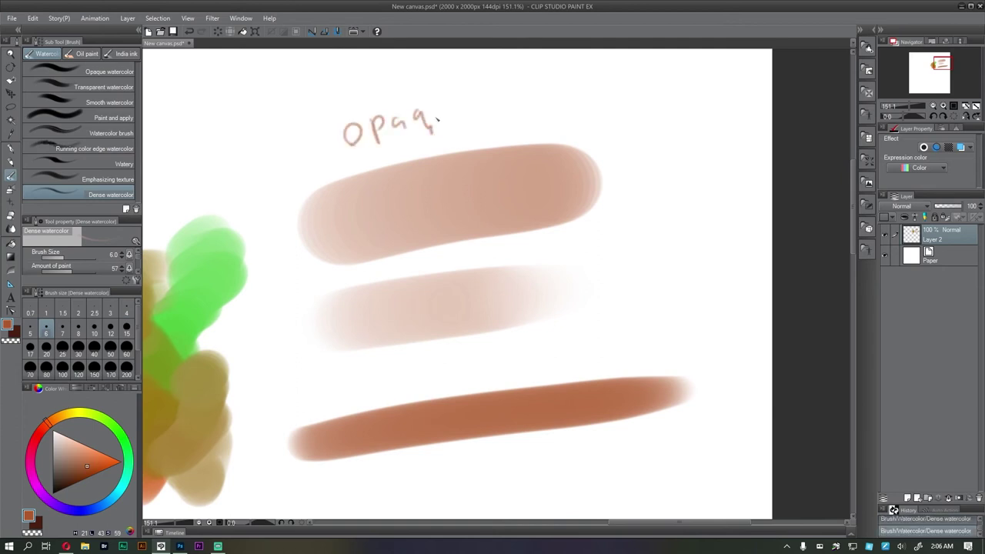
mouse_move(455, 149)
left_mouse_down()
mouse_move(417, 152)
mouse_move(438, 164)
left_mouse_up()
- Set the brush size to 8 and draw an arrow pointing down at the Opaque watercolor stroke
key("bracketright")
key("bracketright")
mouse_move(450, 108)
left_mouse_down()
mouse_move(408, 161)
mouse_move(451, 169)
mouse_move(449, 185)
left_mouse_up()
mouse_move(467, 161)
left_mouse_down()
mouse_move(449, 184)
mouse_move(454, 124)
mouse_move(456, 165)
left_mouse_up()
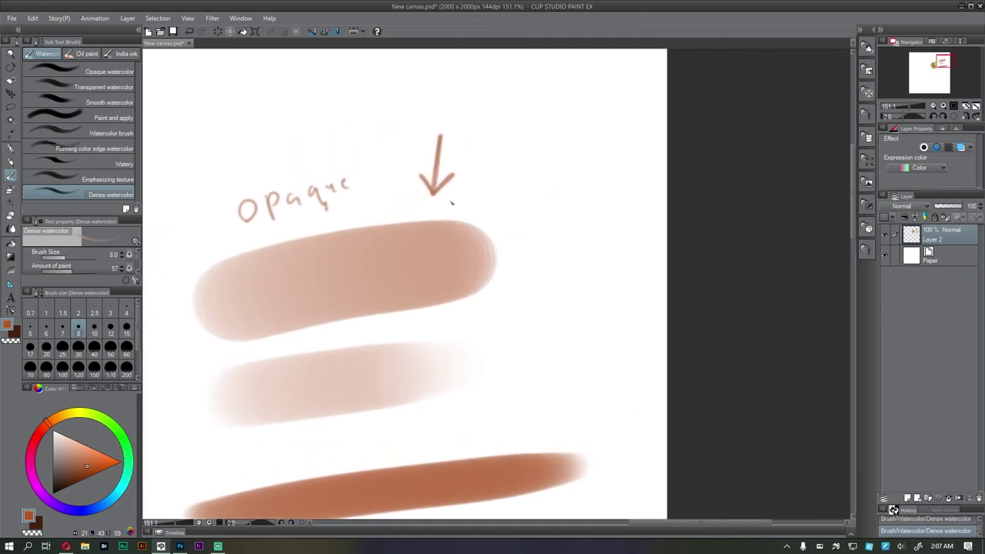
- Write "50% + 50%" above the arrow, with a "1" mark under the first 50% and a "w" under the second
left_click_drag(477, 69, 469, 81)
left_click_drag(445, 140, 468, 124)
left_click_drag(505, 135, 476, 146)
left_click_drag(477, 125, 479, 145)
left_click_drag(471, 139, 484, 138)
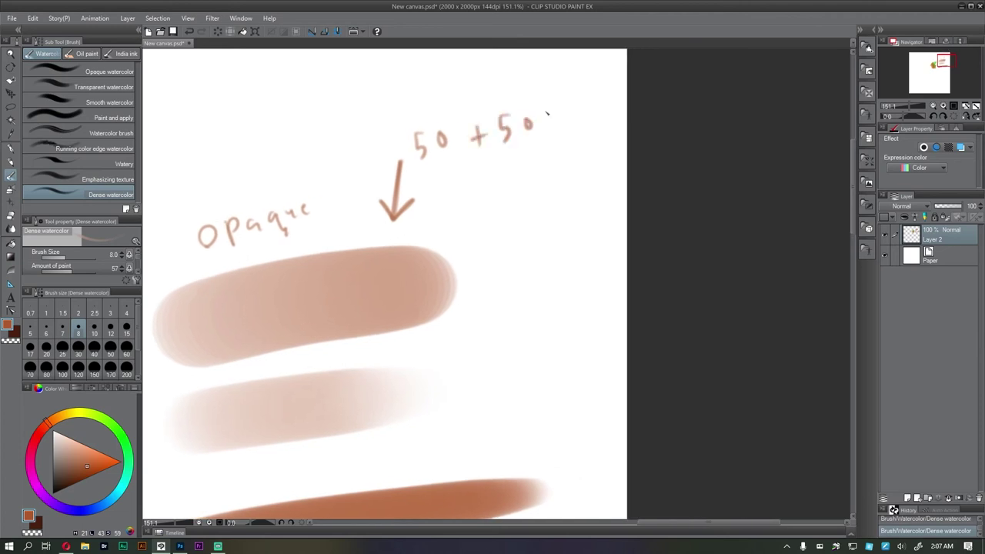
mouse_move(465, 144)
left_mouse_down()
mouse_move(445, 123)
mouse_move(456, 172)
mouse_move(504, 140)
left_mouse_up()
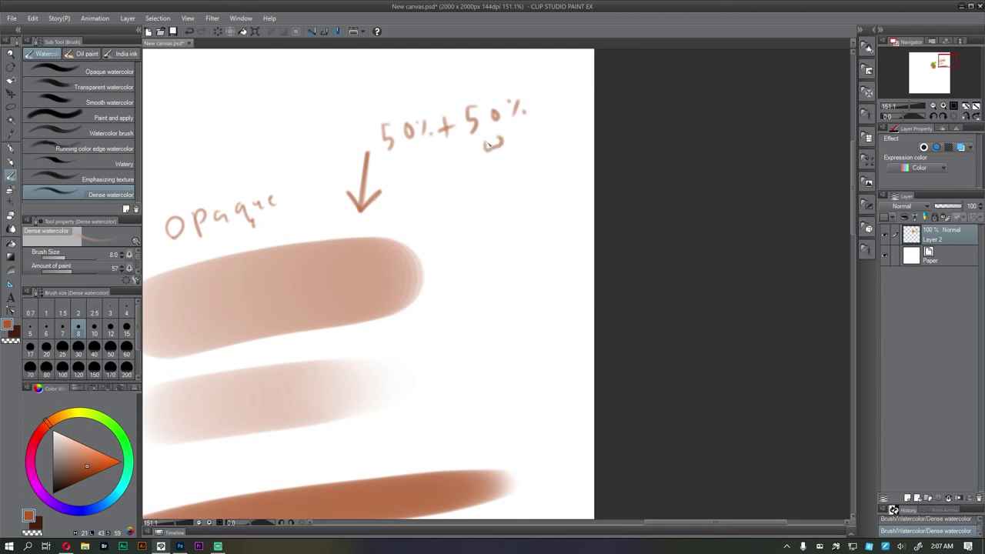
left_click_drag(414, 153, 416, 166)
- Draw an arrow to the faded end of the Transparent watercolor stroke and label it "80% + 20%" with "w" and "1" marks
left_click_drag(466, 205, 457, 198)
mouse_move(451, 305)
left_mouse_down()
mouse_move(455, 242)
mouse_move(410, 289)
mouse_move(429, 285)
left_mouse_up()
left_click_drag(462, 277, 418, 298)
mouse_move(413, 255)
left_mouse_down()
mouse_move(425, 265)
mouse_move(445, 244)
left_mouse_up()
mouse_move(464, 237)
left_mouse_down()
mouse_move(459, 250)
mouse_move(486, 233)
mouse_move(497, 240)
left_mouse_up()
left_click_drag(505, 225, 510, 226)
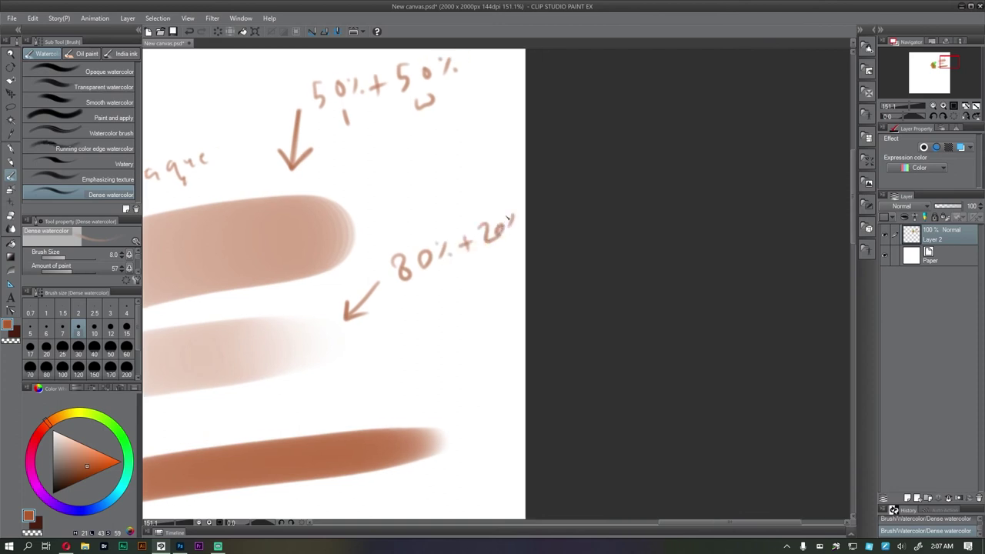
left_click_drag(409, 295, 434, 291)
- Draw an arrow toward the starting end of the Transparent watercolor stroke and another below the Dense watercolor stroke
left_click_drag(336, 335, 480, 261)
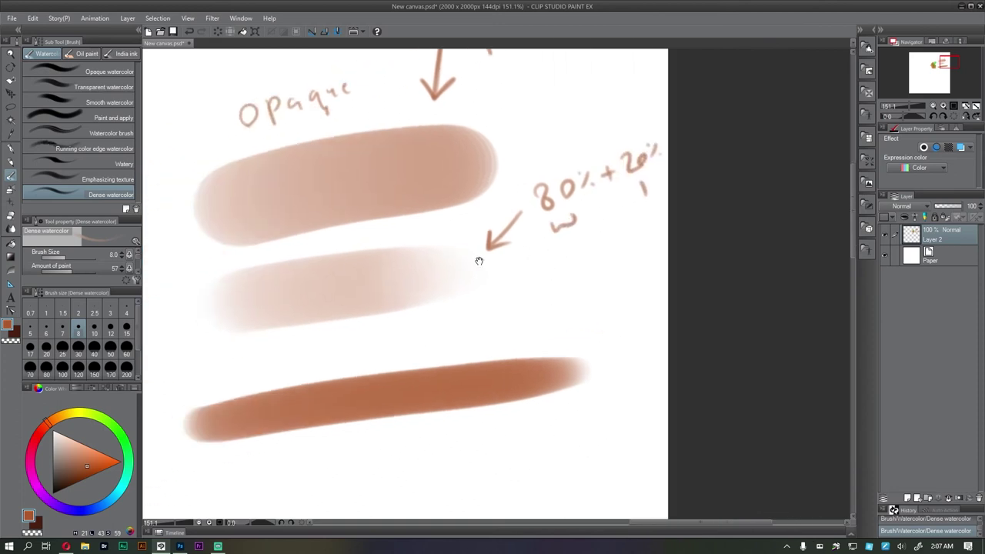
left_click_drag(301, 312, 381, 269)
mouse_move(223, 327)
left_mouse_down()
mouse_move(273, 294)
mouse_move(263, 314)
left_mouse_up()
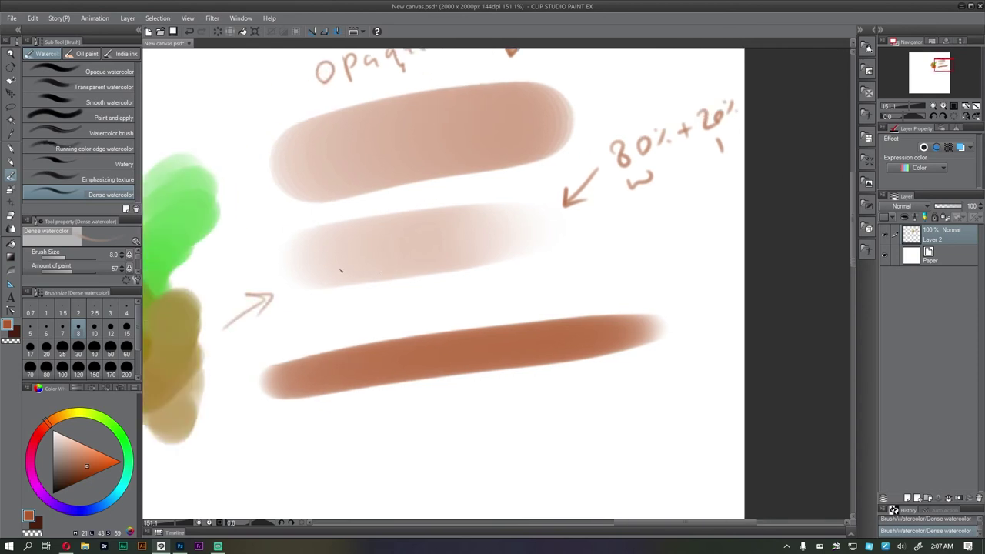
scroll(339, 254, "down", 2)
scroll(339, 254, "right", 2)
mouse_move(348, 421)
left_mouse_down()
mouse_move(356, 352)
mouse_move(370, 372)
left_mouse_up()
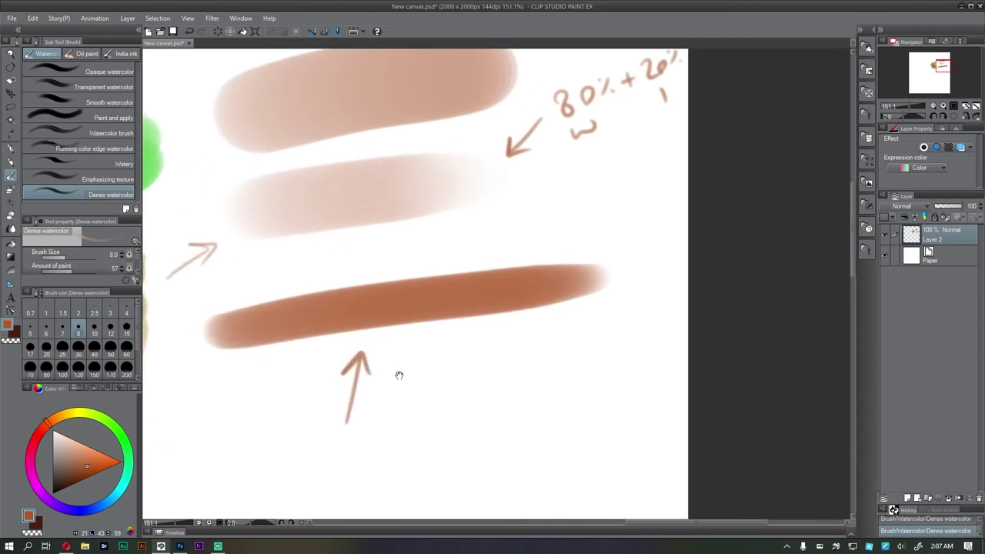
- Write "80% + 20%" beside the arrow below the Dense watercolor stroke
scroll(388, 335, "down", 2)
scroll(387, 335, "right", 2)
left_click_drag(383, 339, 414, 324)
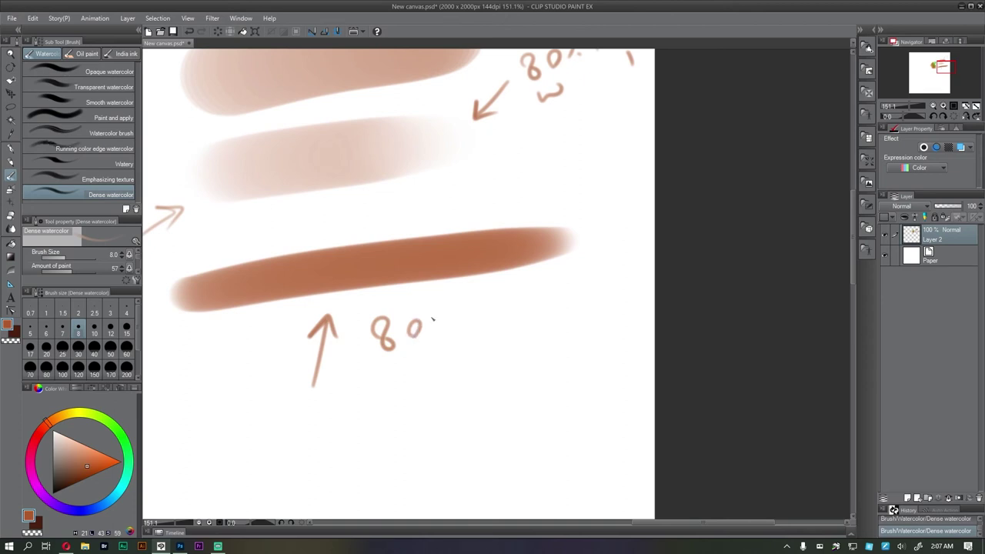
left_click_drag(505, 315, 516, 311)
left_click_drag(531, 294, 538, 301)
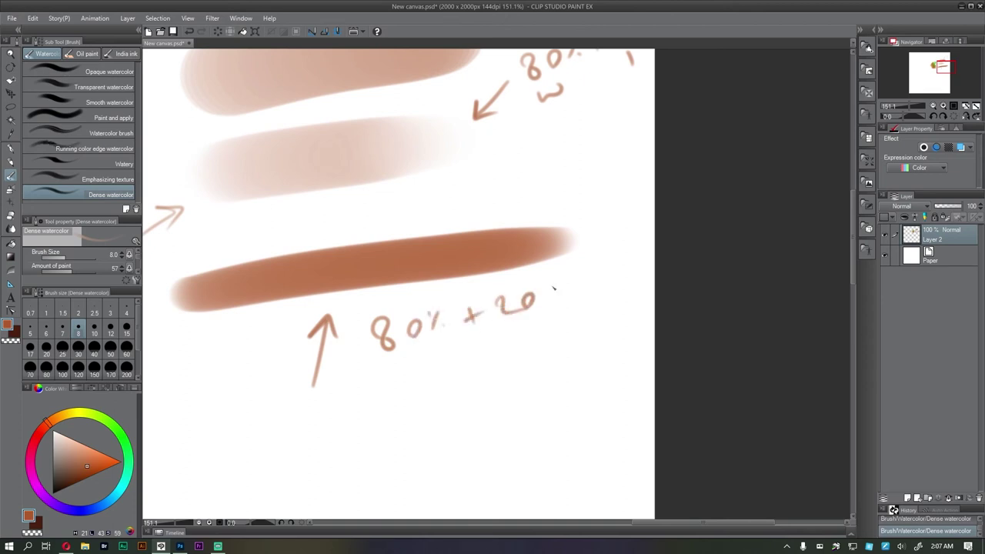
scroll(464, 345, "down", 1)
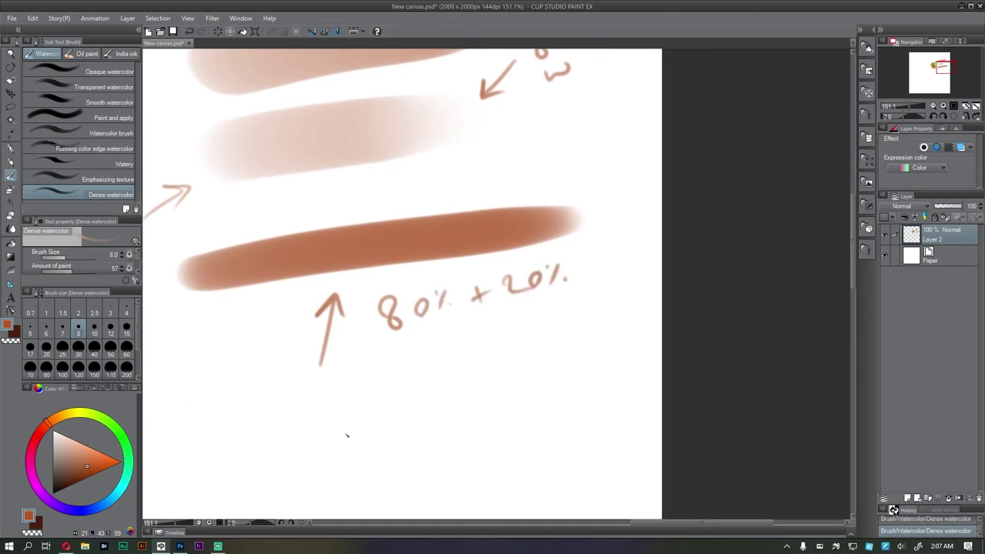
- Clear all the comparison strokes and notes from Layer 2
left_click_drag(307, 386, 385, 344)
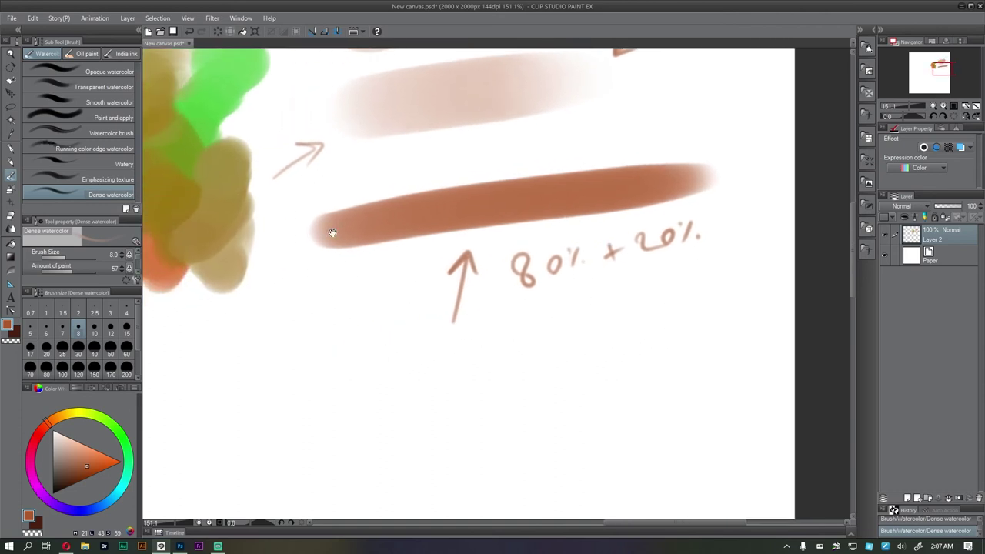
scroll(353, 255, "down", 3)
left_click_drag(347, 274, 352, 293)
key("Delete")
- Sketch a man's head with ears, neck, hair and facial features in dark grey, using Dense watercolor at size 12
key("bracketright")
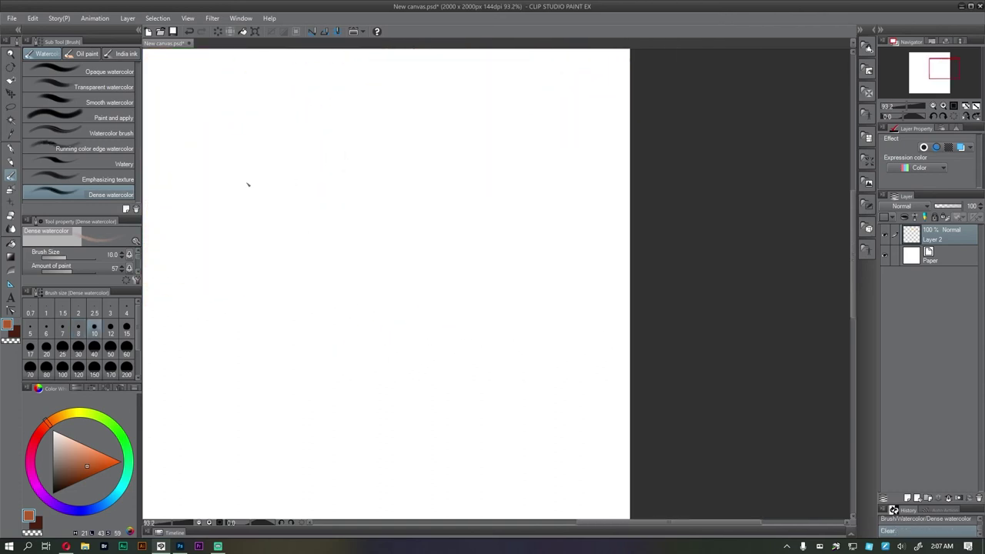
key("bracketright")
left_click_drag(257, 208, 253, 206)
mouse_move(241, 152)
left_mouse_down()
mouse_move(267, 243)
mouse_move(301, 261)
left_mouse_up()
mouse_move(316, 144)
left_mouse_down()
mouse_move(333, 202)
mouse_move(326, 245)
mouse_move(300, 289)
left_mouse_up()
mouse_move(329, 228)
left_mouse_down()
mouse_move(326, 265)
mouse_move(297, 267)
mouse_move(326, 265)
mouse_move(298, 270)
mouse_move(320, 260)
left_mouse_up()
left_click_drag(244, 193, 247, 216)
mouse_move(239, 152)
left_mouse_down()
mouse_move(278, 168)
mouse_move(322, 157)
left_mouse_up()
mouse_move(244, 156)
left_mouse_down()
mouse_move(283, 171)
mouse_move(237, 186)
mouse_move(224, 134)
mouse_move(311, 101)
left_mouse_up()
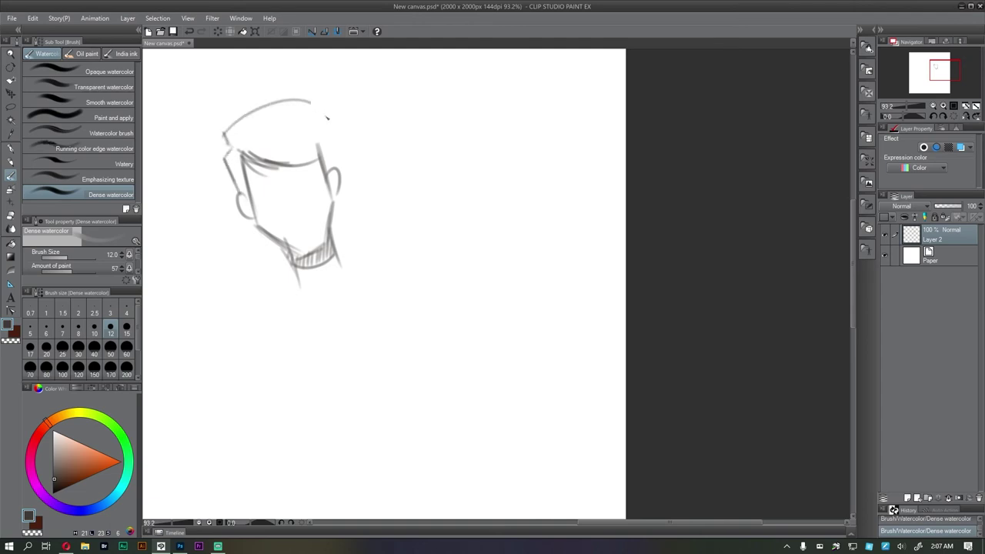
left_click_drag(335, 168, 328, 130)
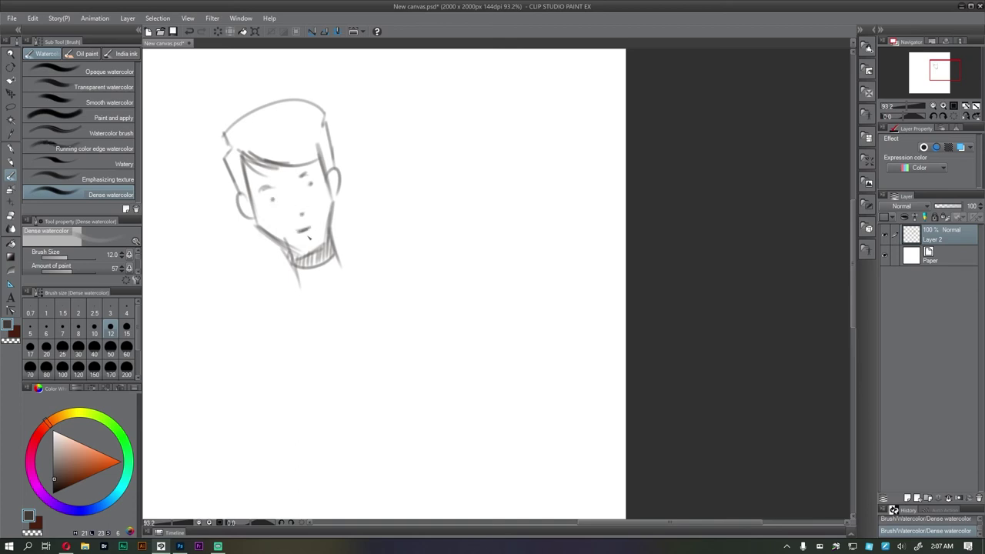
- Set the Dense watercolor size to 20 and darken the hair along both sides of the head
left_click_drag(337, 254, 335, 243)
key("bracketright")
key("bracketright")
key("bracketright")
left_click_drag(244, 178, 257, 215)
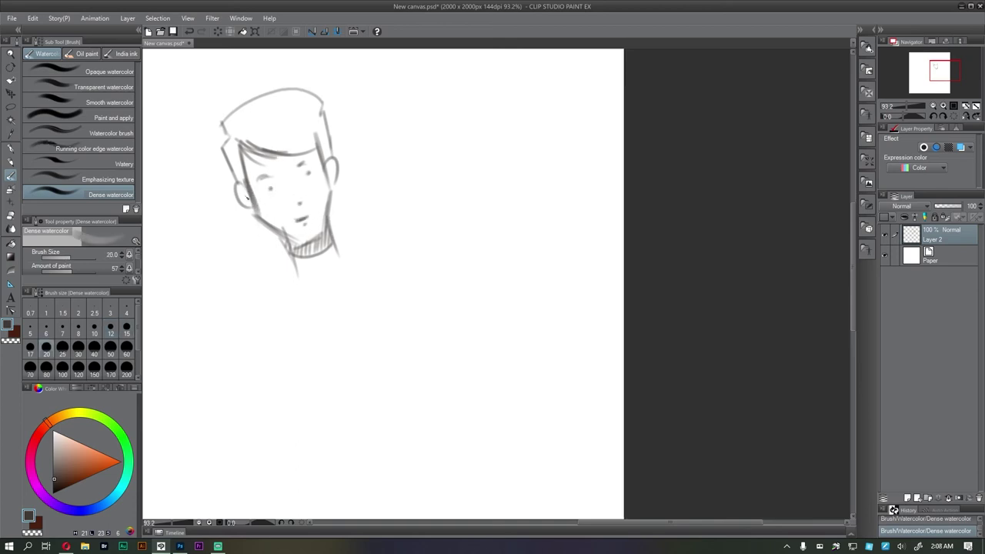
left_click_drag(234, 142, 237, 176)
left_click_drag(317, 131, 324, 158)
left_click_drag(347, 220, 357, 229)
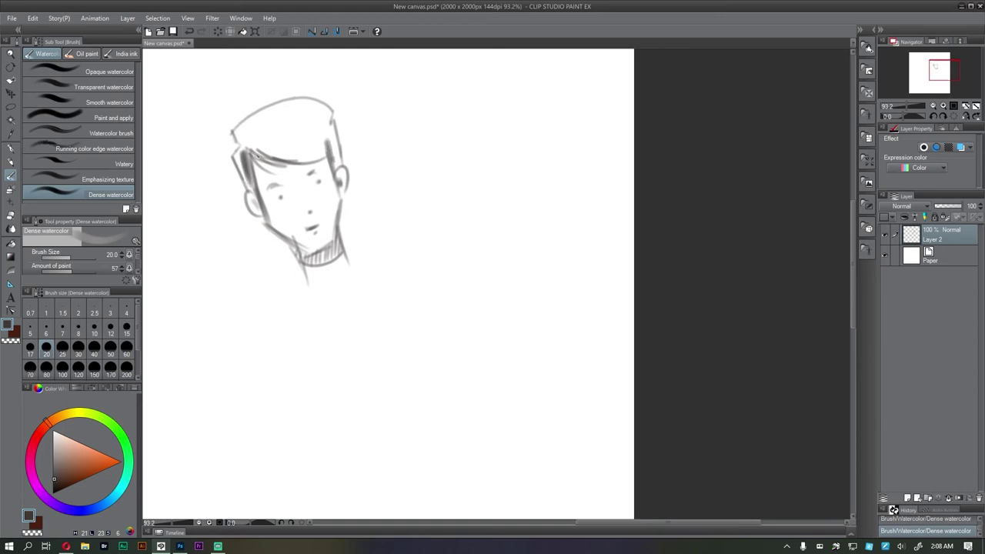
mouse_move(234, 143)
left_mouse_down()
mouse_move(245, 186)
mouse_move(243, 177)
left_mouse_up()
left_click_drag(216, 226, 222, 221)
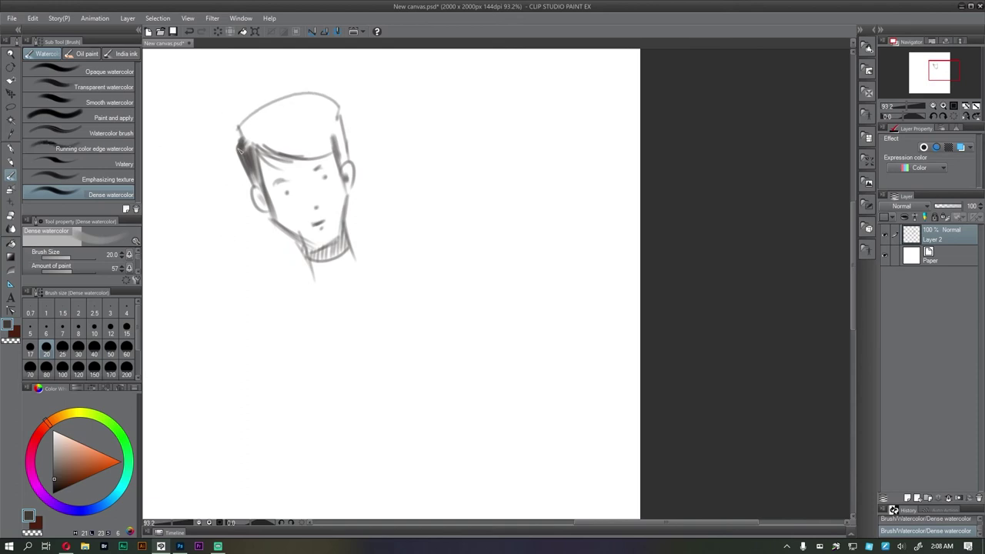
- Paint a wavy grey test stroke with the Watery brush beside the head sketch
left_click(108, 164)
left_click_drag(444, 87, 462, 266)
key("bracketleft")
scroll(473, 219, "up", 5)
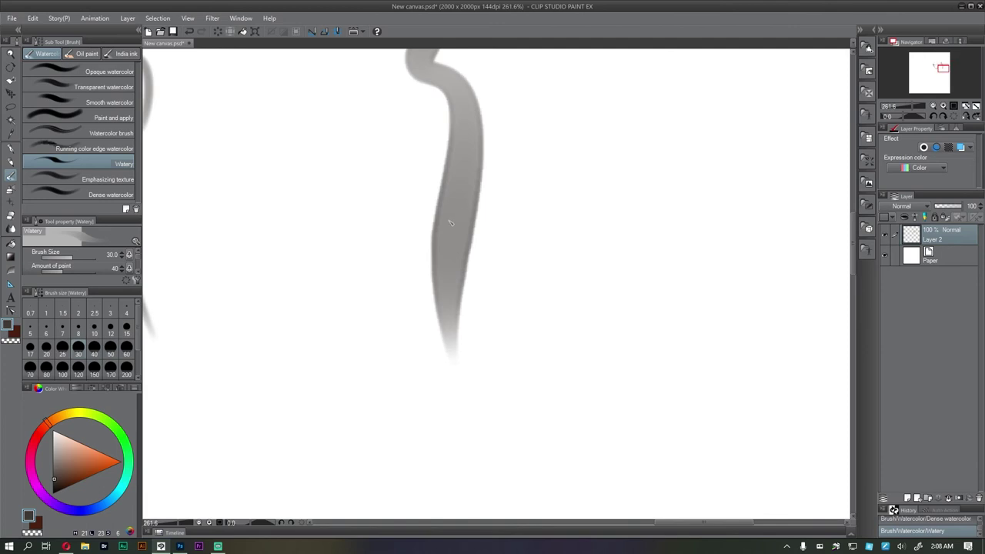
- Reduce the Watery brush size to 17 and sketch a second head outline with ears below the test stroke
key("bracketleft")
key("bracketleft")
key("bracketleft")
mouse_move(354, 154)
left_mouse_down()
mouse_move(339, 269)
mouse_move(363, 334)
mouse_move(340, 258)
mouse_move(365, 347)
mouse_move(409, 374)
left_mouse_up()
scroll(482, 273, "down", 5)
mouse_move(344, 306)
left_mouse_down()
mouse_move(368, 369)
mouse_move(412, 399)
left_mouse_up()
mouse_move(412, 287)
left_mouse_down()
mouse_move(433, 365)
mouse_move(402, 389)
left_mouse_up()
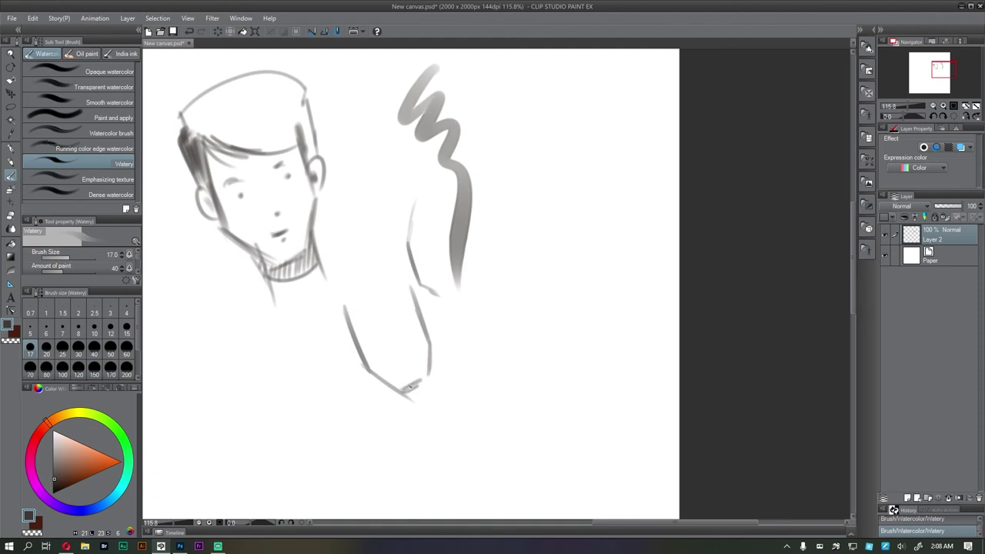
mouse_move(348, 301)
left_mouse_down()
mouse_move(411, 292)
mouse_move(428, 331)
left_mouse_up()
left_click_drag(344, 326, 363, 360)
mouse_move(410, 298)
left_mouse_down()
mouse_move(392, 275)
mouse_move(388, 236)
left_mouse_up()
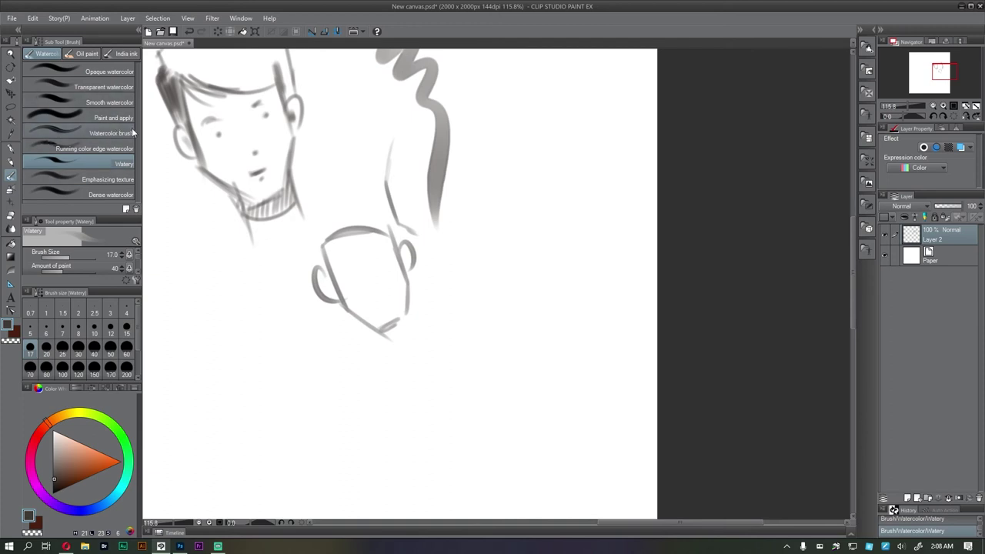
- Paint two wavy dark test strokes with the Oil paint brush below the head sketch
left_click(84, 54)
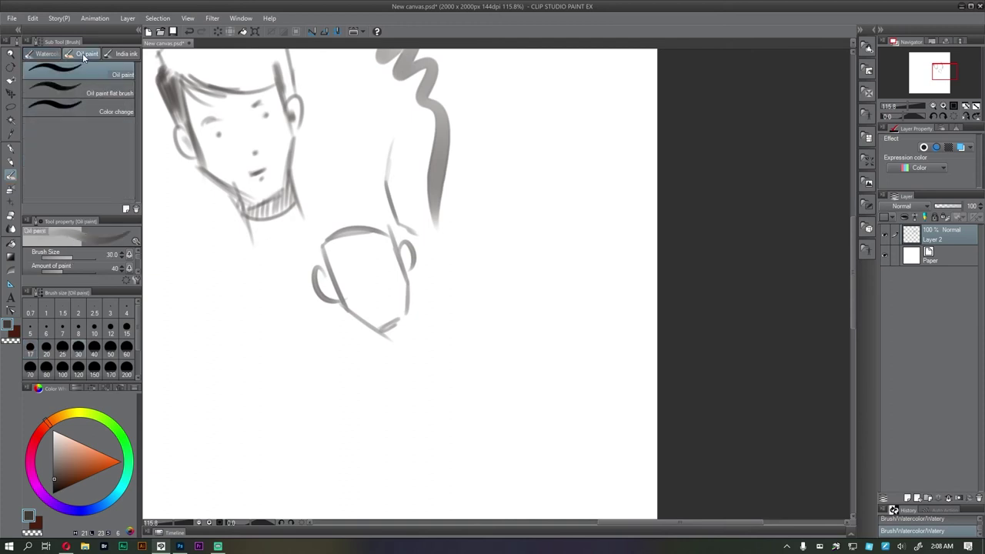
mouse_move(205, 260)
left_mouse_down()
mouse_move(197, 333)
mouse_move(297, 397)
mouse_move(315, 430)
left_mouse_up()
left_click_drag(283, 252, 398, 436)
- Paint one dark grey wavy stroke and one orange zigzag with the Oil paint flat brush over the second head
left_click(85, 92)
mouse_move(361, 240)
left_mouse_down()
mouse_move(445, 345)
mouse_move(451, 421)
left_mouse_up()
left_click(89, 461)
mouse_move(425, 234)
left_mouse_down()
mouse_move(392, 312)
mouse_move(490, 361)
left_mouse_up()
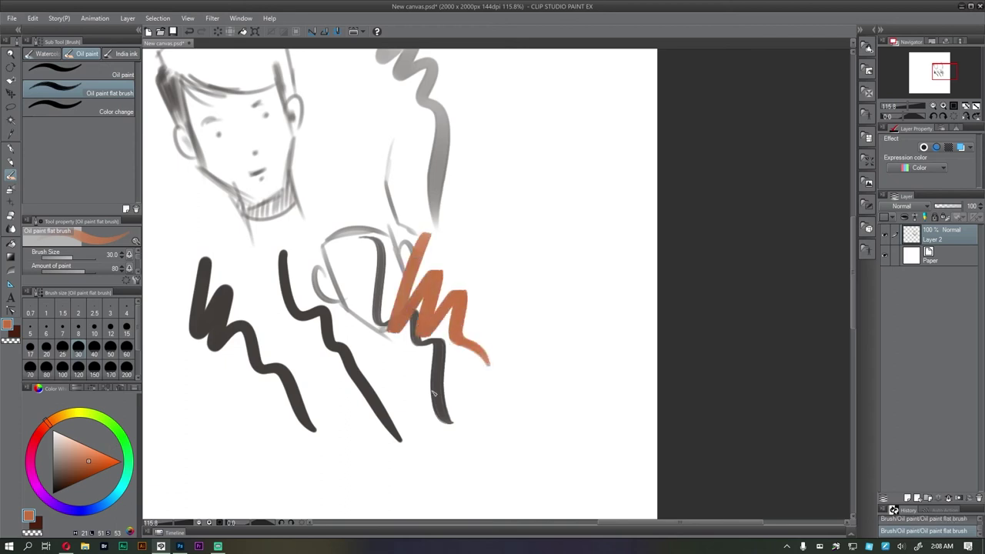
- Layer green, red-orange and blue strokes over the orange zigzag with the Oil paint flat brush to blend the colours
left_click_drag(78, 412, 98, 415)
mouse_move(392, 262)
left_mouse_down()
mouse_move(441, 294)
mouse_move(419, 305)
mouse_move(431, 297)
mouse_move(466, 313)
left_mouse_up()
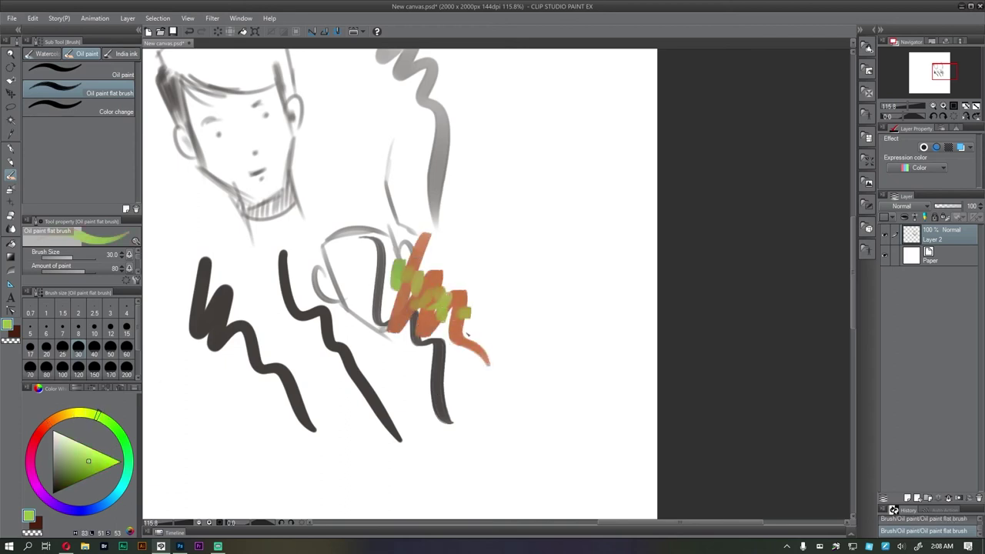
left_click(48, 431)
scroll(441, 316, "up", 3)
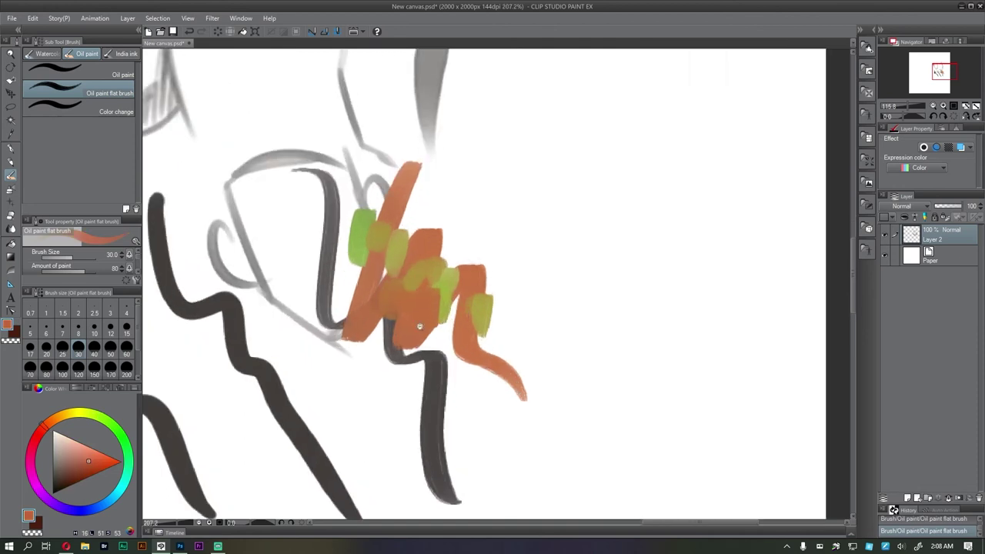
left_click(111, 501)
mouse_move(390, 279)
left_mouse_down()
mouse_move(398, 305)
mouse_move(429, 297)
mouse_move(489, 324)
left_mouse_up()
- Paint a blue zigzag test stroke with the India ink Rough brush beside the oil paint strokes
left_click(125, 112)
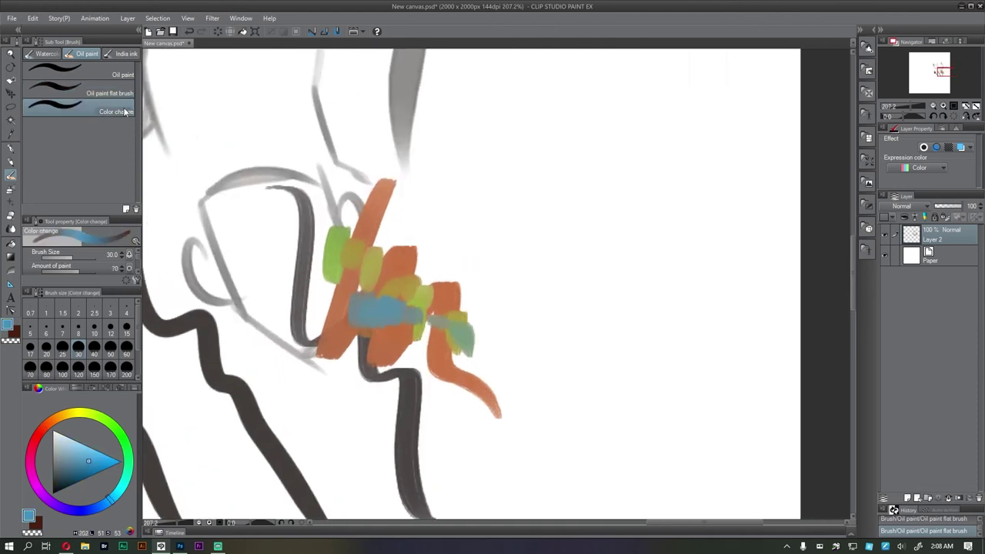
left_click(122, 54)
mouse_move(423, 137)
left_mouse_down()
mouse_move(517, 258)
mouse_move(551, 271)
left_mouse_up()
scroll(514, 223, "down", 4)
scroll(513, 223, "down", 2)
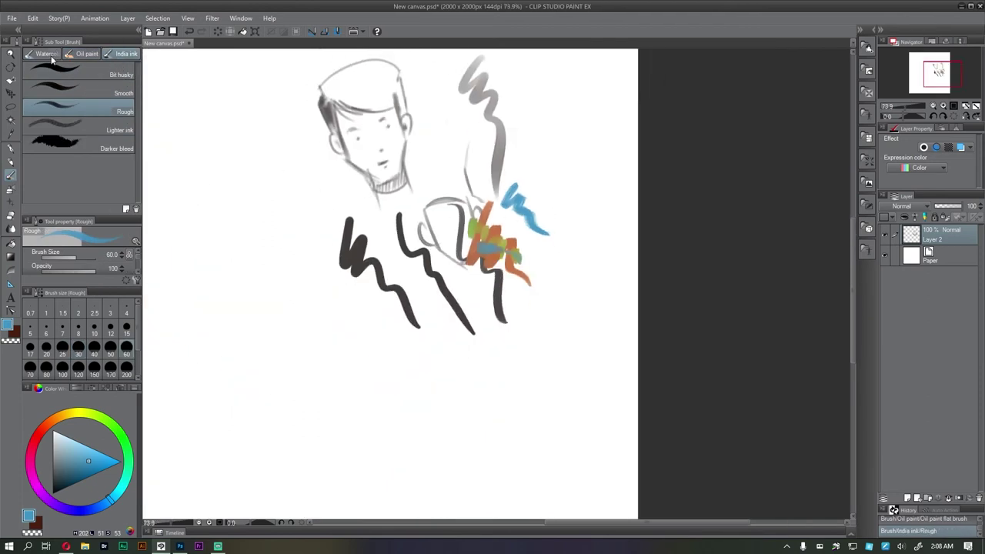
- Switch back to the G-pen and clear all the sketches and test strokes from Layer 2
left_click(44, 54)
left_click(111, 194)
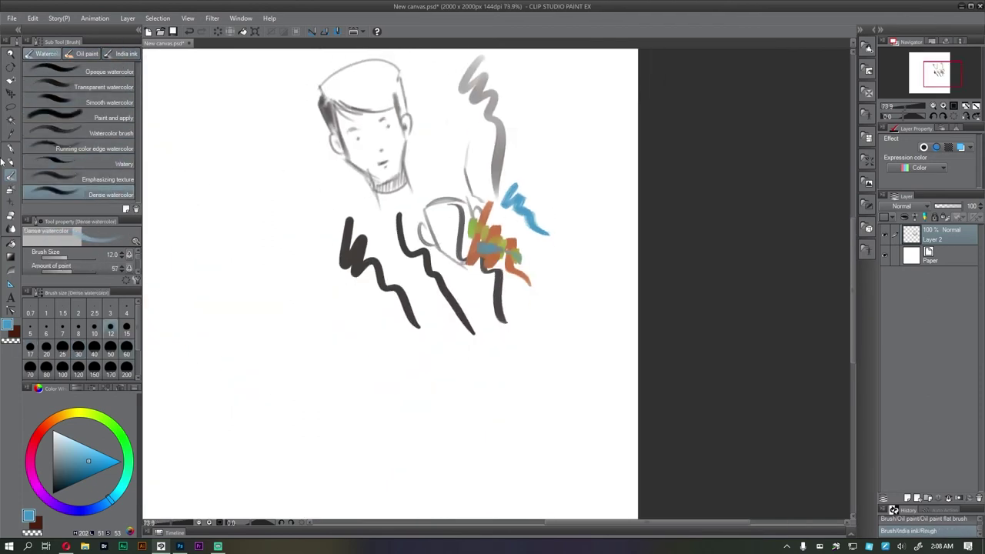
left_click(10, 148)
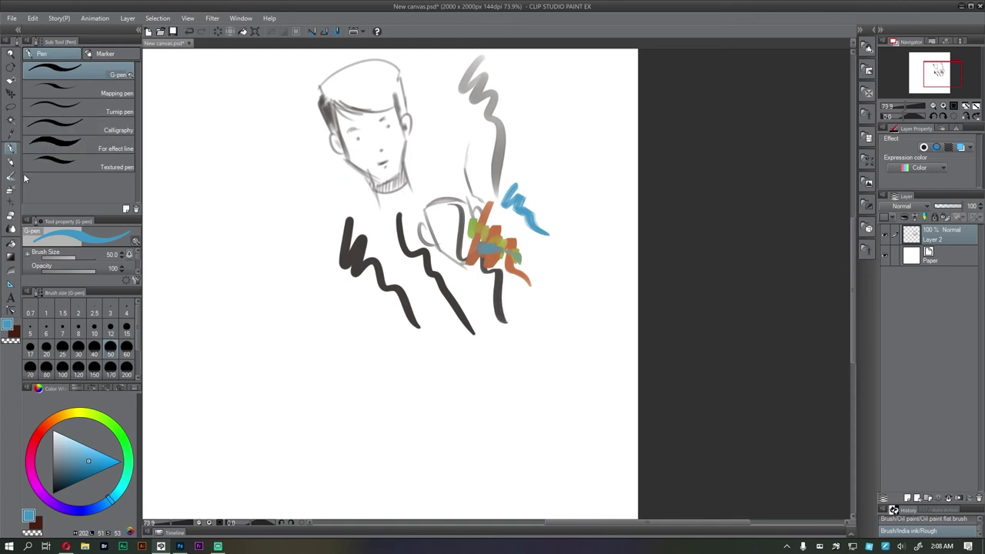
key("Delete")
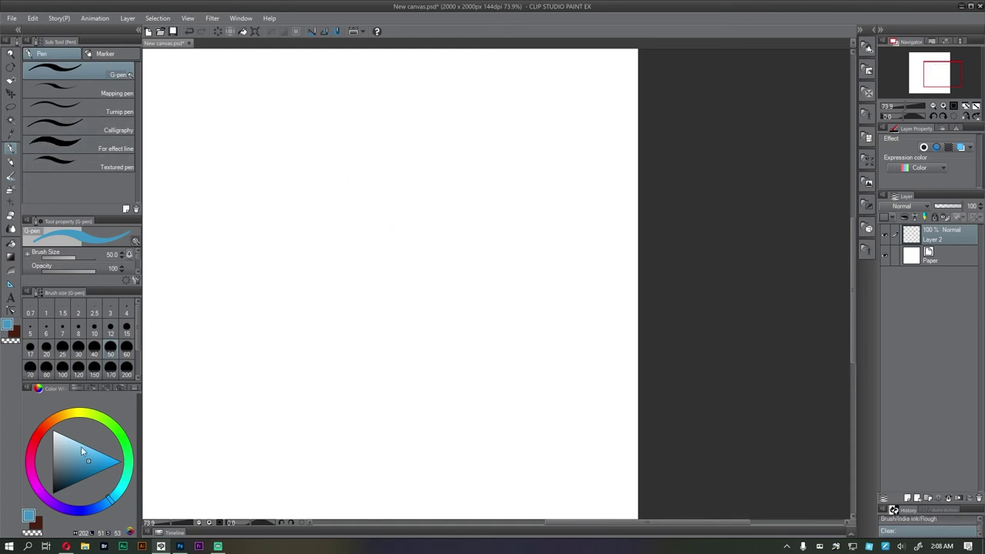
- Set the drawing colour to black and choose the Soft airbrush
left_click_drag(81, 457, 53, 493)
left_click_drag(277, 238, 344, 237)
left_click_drag(436, 224, 283, 212)
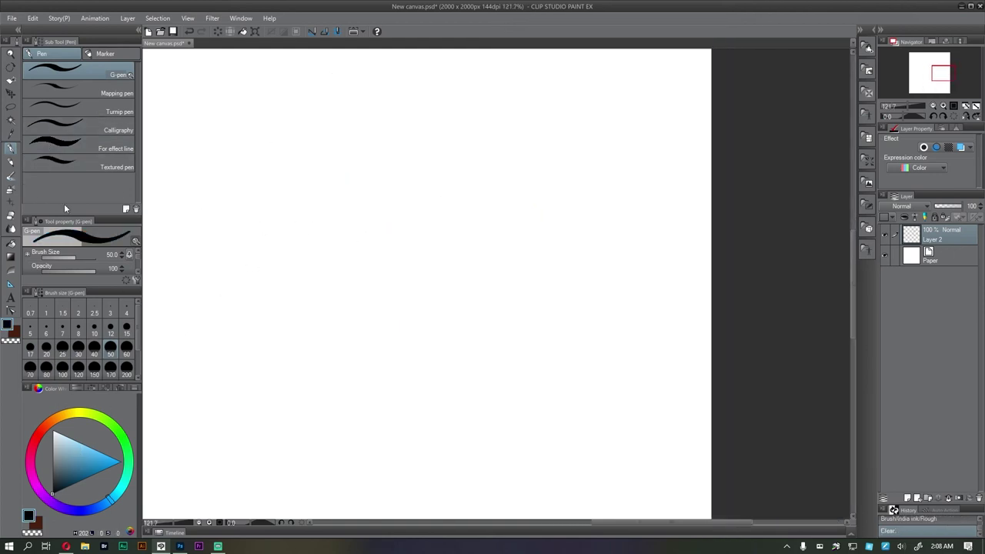
left_click(11, 189)
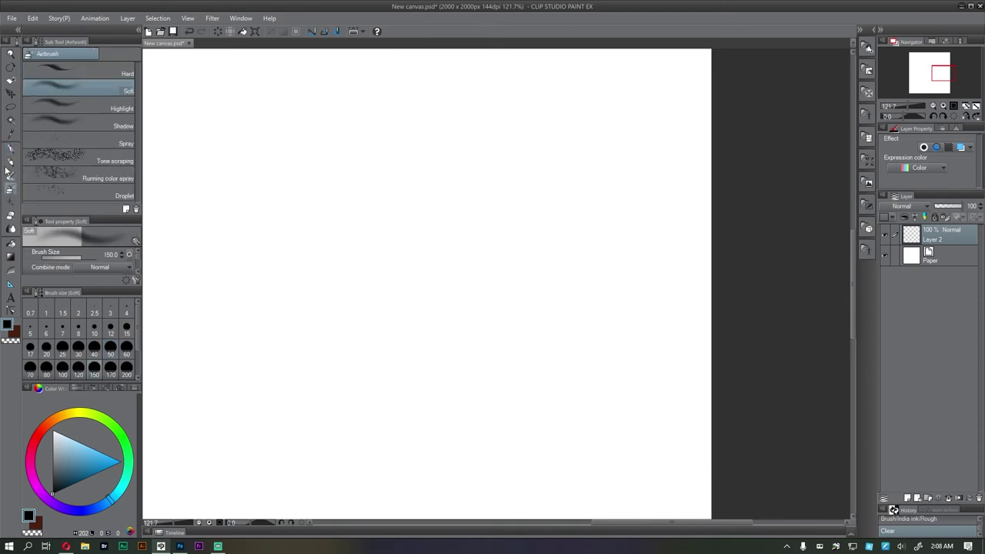
scroll(281, 146, "down", 2)
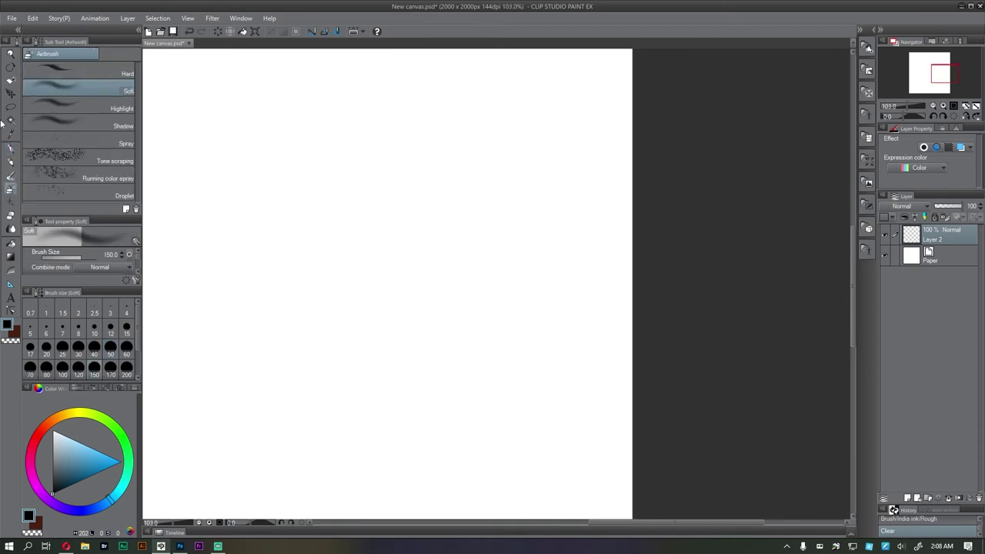
scroll(255, 174, "up", 1)
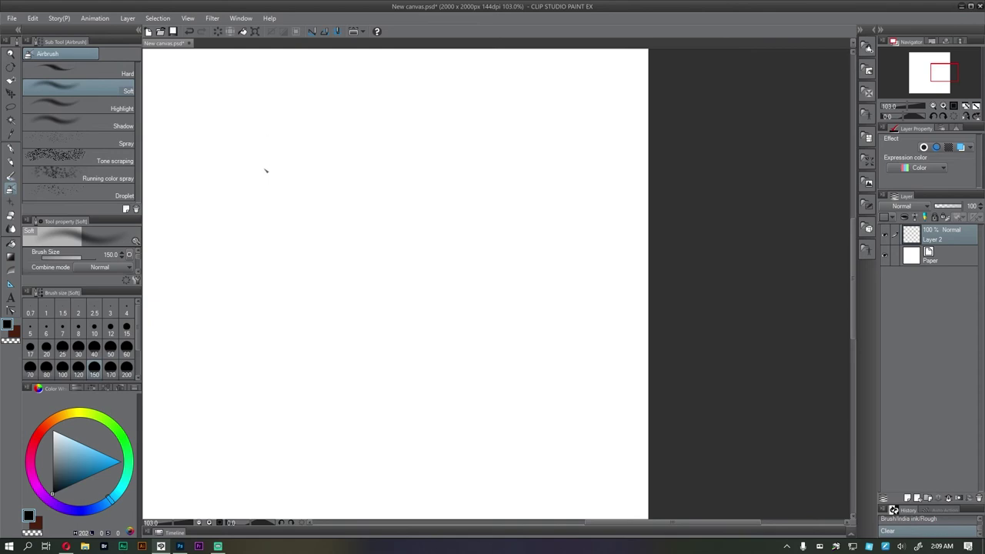
- Set the drawing colour to blue and paint a zigzag test stroke with the Hard airbrush
left_click_drag(256, 183, 263, 179)
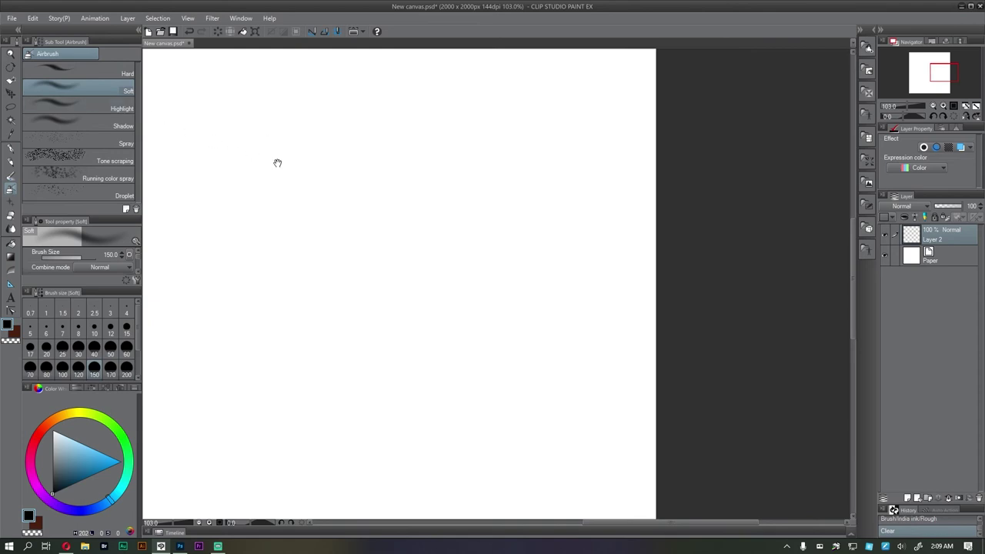
scroll(269, 159, "up", 1)
left_click(113, 73)
mouse_move(274, 101)
left_mouse_down()
mouse_move(321, 143)
mouse_move(367, 267)
mouse_move(308, 296)
left_mouse_up()
key("ctrl+z")
left_click(98, 473)
mouse_move(301, 117)
left_mouse_down()
mouse_move(308, 198)
mouse_move(414, 286)
mouse_move(462, 369)
mouse_move(406, 401)
left_mouse_up()
mouse_move(437, 220)
left_mouse_down()
mouse_move(364, 207)
mouse_move(378, 241)
left_mouse_up()
- Paint a wavy blue test stroke beside the zigzag with the Soft airbrush at size 50
left_click(92, 91)
mouse_move(373, 104)
left_mouse_down()
mouse_move(387, 156)
mouse_move(472, 254)
mouse_move(498, 328)
left_mouse_up()
key("bracketleft")
key("bracketleft")
key("bracketleft")
key("bracketleft")
key("bracketleft")
key("bracketleft")
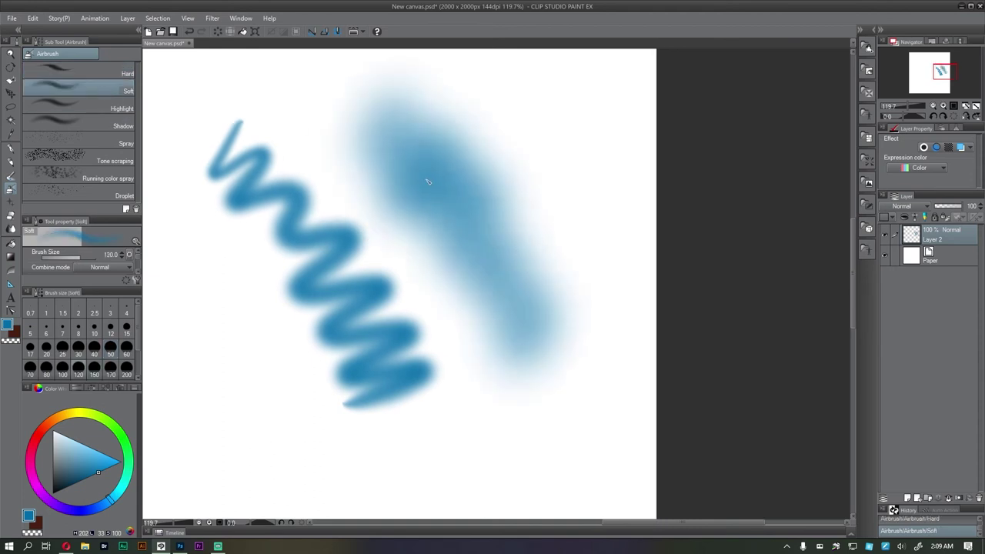
key("ctrl+z")
left_click_drag(402, 106, 458, 285)
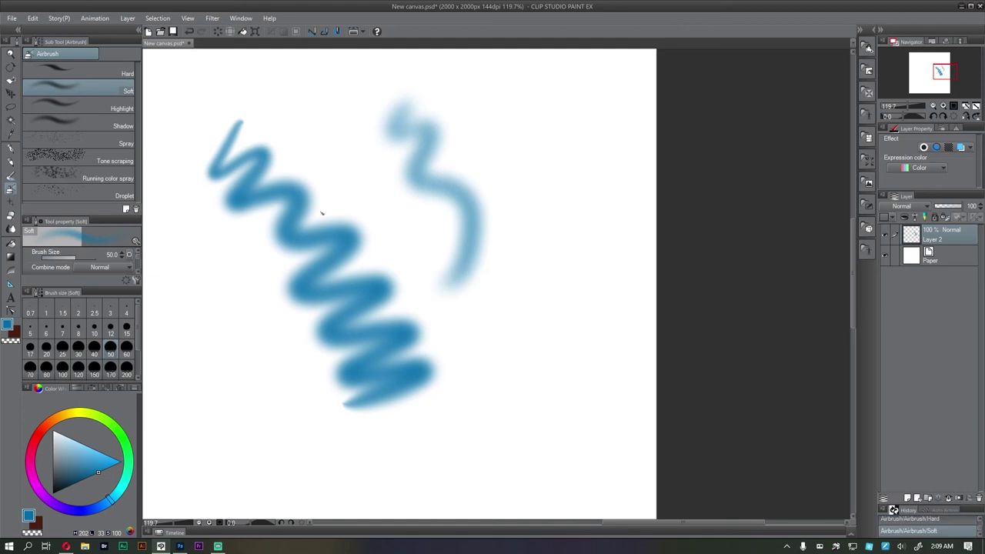
- Try to brighten the upper part of the blue zigzag with the Highlight airbrush
left_click(92, 108)
left_click_drag(251, 194, 411, 175)
mouse_move(386, 135)
left_mouse_down()
mouse_move(375, 157)
mouse_move(458, 184)
mouse_move(454, 203)
left_mouse_up()
key("ctrl+z")
key("bracketright")
key("bracketright")
key("bracketright")
mouse_move(398, 140)
left_mouse_down()
mouse_move(487, 225)
mouse_move(432, 275)
left_mouse_up()
key("bracketleft")
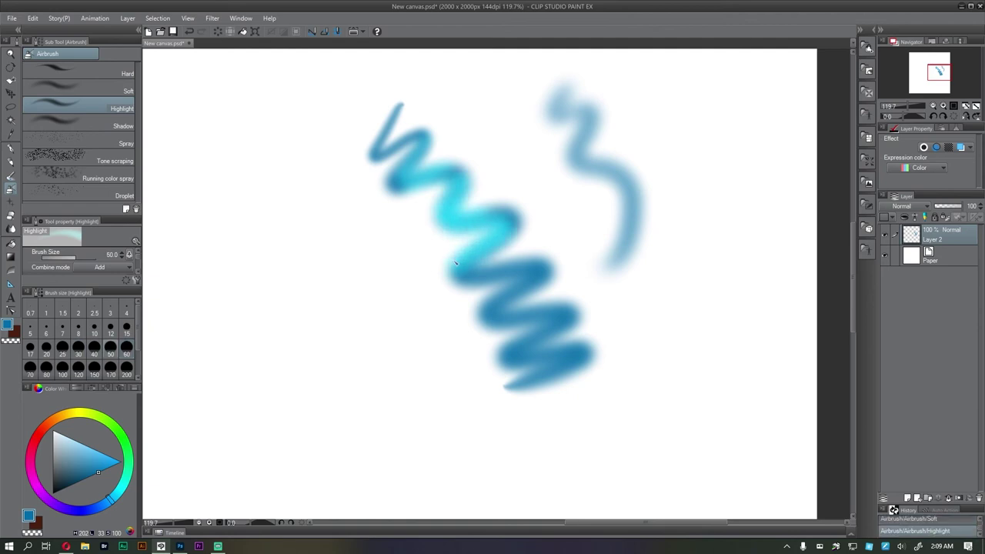
key("ctrl+z")
- Draw a near-black arrow pointing at the blue zigzag with the G-pen at size 50
left_click_drag(74, 465, 56, 490)
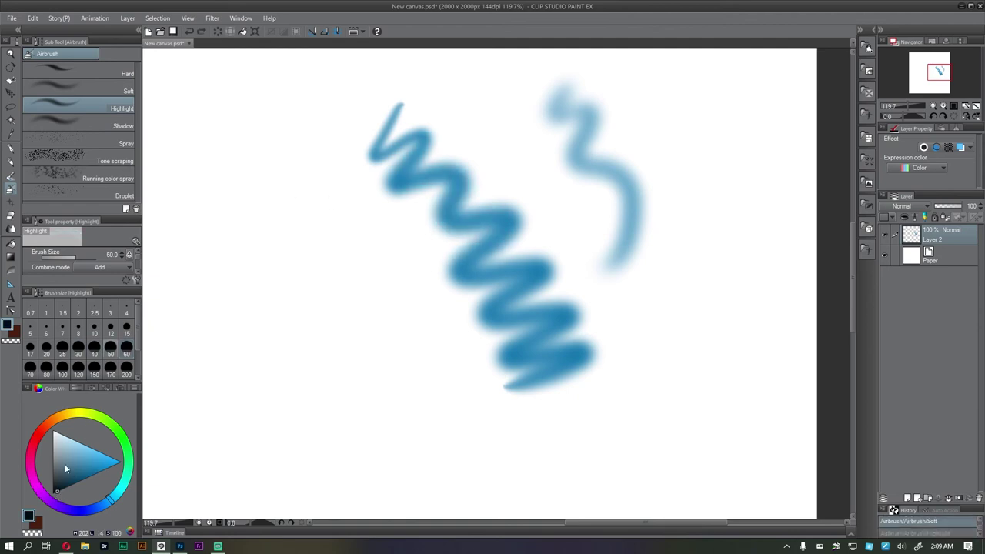
key("p")
mouse_move(265, 267)
left_mouse_down()
mouse_move(388, 224)
mouse_move(362, 260)
left_mouse_up()
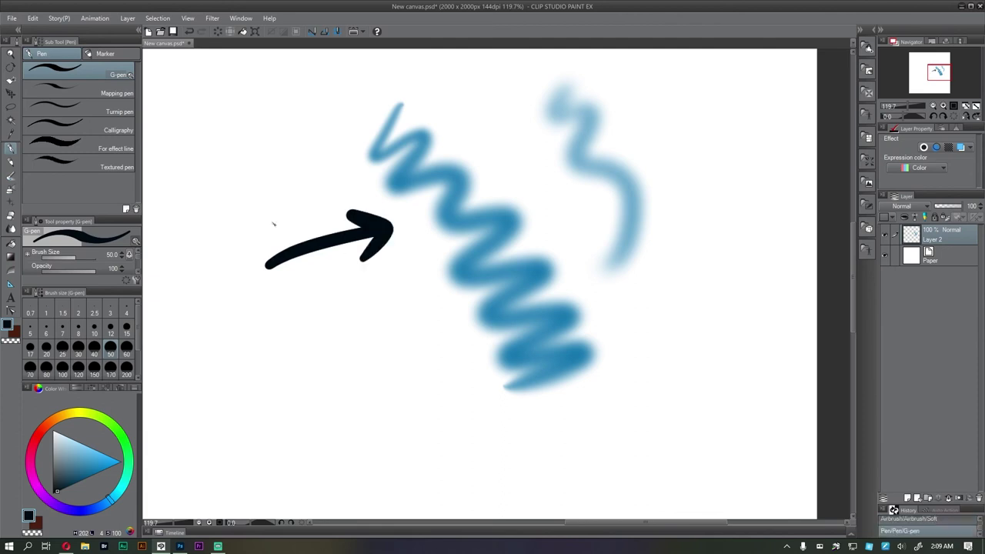
- Brighten the zigzag's upper part with the Highlight airbrush and darken its lower part with the Shadow airbrush, using blue
left_click(10, 177)
left_click(109, 100)
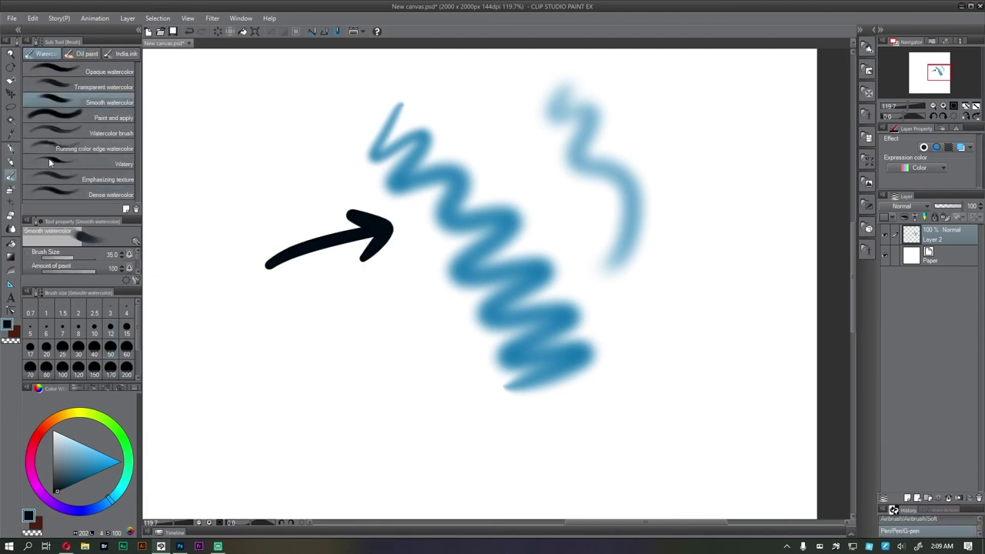
left_click(10, 192)
left_click_drag(351, 182, 326, 190)
key("bracketright")
key("bracketright")
key("bracketright")
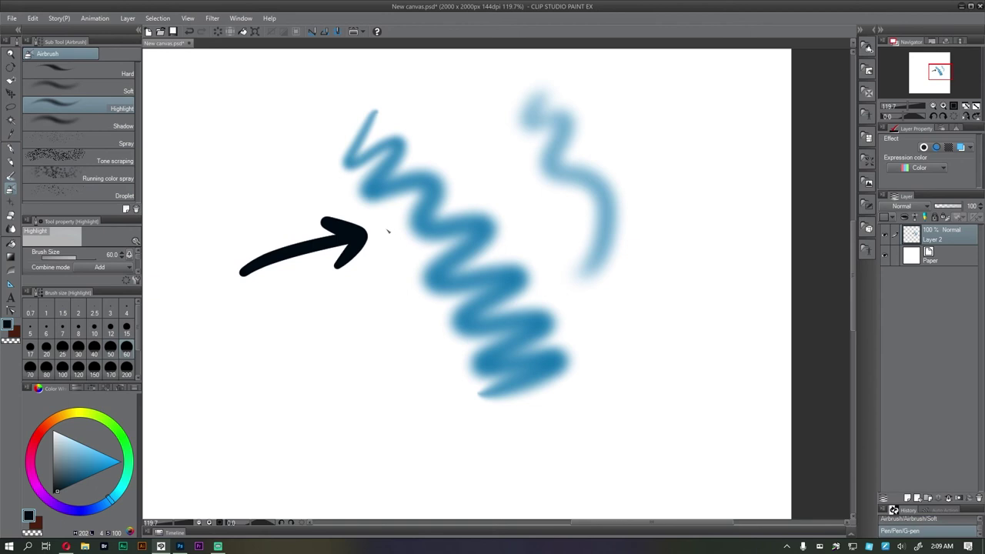
mouse_move(382, 204)
left_mouse_down()
mouse_move(293, 249)
mouse_move(385, 178)
mouse_move(470, 261)
left_mouse_up()
left_click(99, 464)
left_click(98, 125)
mouse_move(485, 225)
left_mouse_down()
mouse_move(495, 259)
mouse_move(531, 277)
mouse_move(554, 370)
mouse_move(539, 392)
mouse_move(478, 241)
left_mouse_up()
- Scatter a patch of fine blue speckles above the black arrow with the Spray airbrush at size 100
left_click(123, 143)
mouse_move(258, 149)
left_mouse_down()
mouse_move(269, 176)
mouse_move(293, 187)
left_mouse_up()
mouse_move(285, 100)
left_mouse_down()
mouse_move(254, 183)
mouse_move(359, 254)
left_mouse_up()
mouse_move(280, 125)
left_mouse_down()
mouse_move(290, 202)
mouse_move(311, 224)
left_mouse_up()
left_click_drag(351, 179, 399, 159)
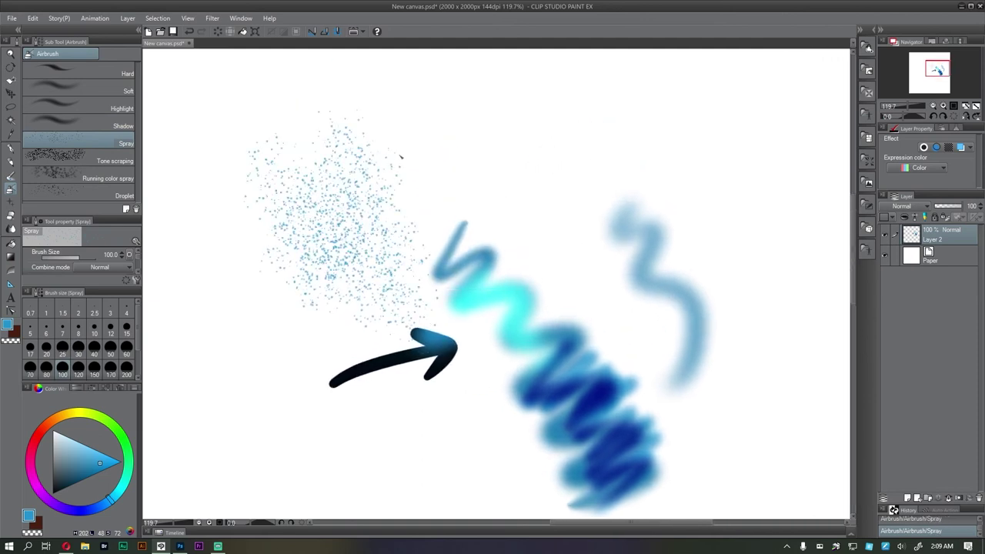
- Paint blue test strokes next to the speckles with the Tone scraping and Running color spray airbrushes
left_click(89, 159)
left_click_drag(185, 163, 271, 225)
mouse_move(264, 138)
left_mouse_down()
mouse_move(277, 174)
mouse_move(358, 199)
left_mouse_up()
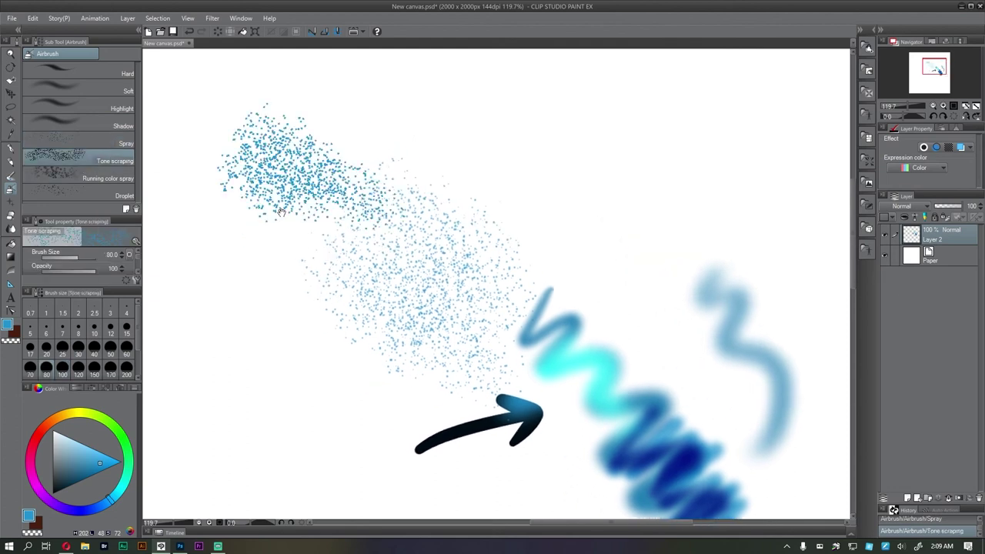
left_click(88, 181)
left_click_drag(376, 139, 461, 209)
left_click_drag(247, 228, 236, 187)
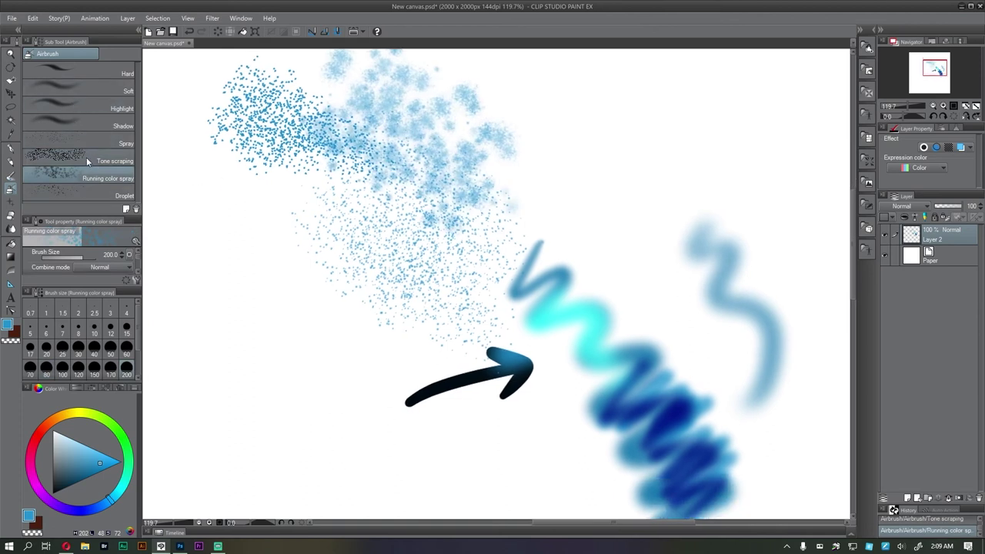
- Draw a small thin blue arrow beside the speckled patches with the Soft airbrush at size 3
key("p")
left_click(10, 176)
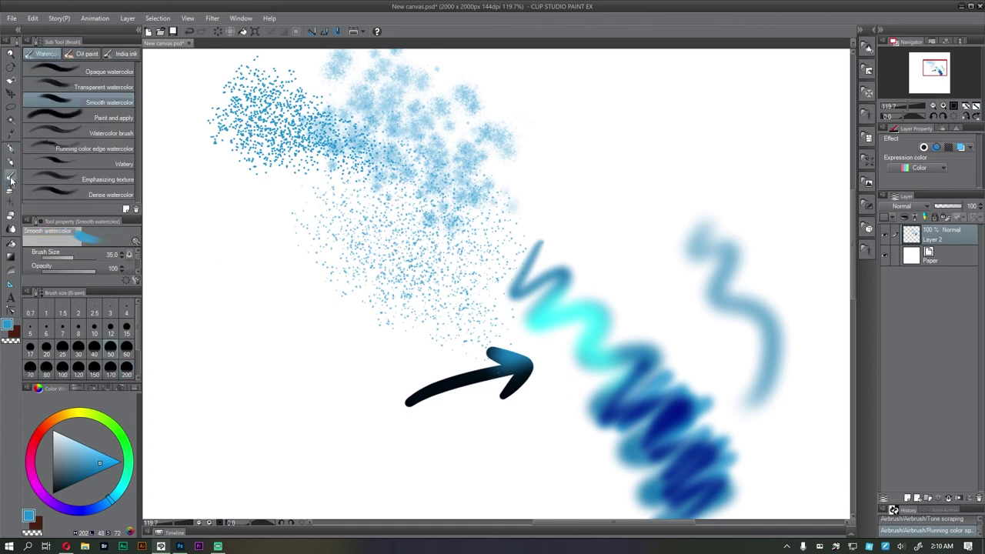
left_click(10, 189)
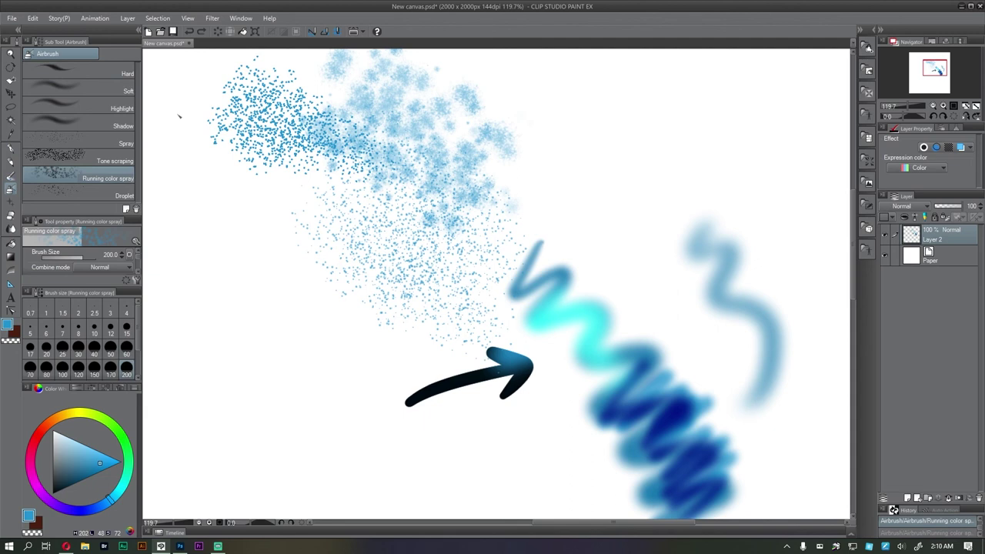
left_click(92, 92)
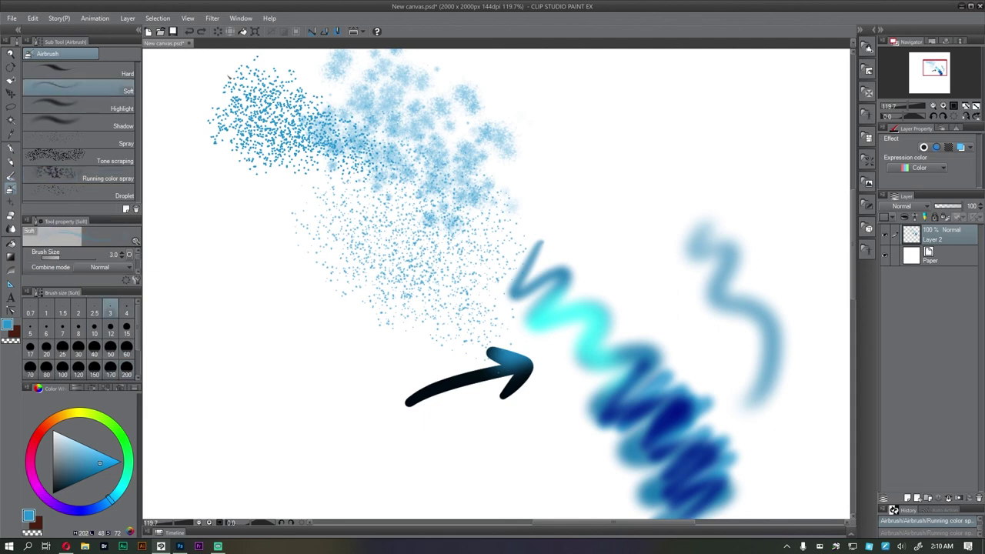
key("ctrl+z")
mouse_move(174, 74)
left_mouse_down()
mouse_move(156, 96)
mouse_move(173, 101)
left_mouse_up()
left_click_drag(155, 94, 202, 81)
left_click_drag(191, 128, 239, 136)
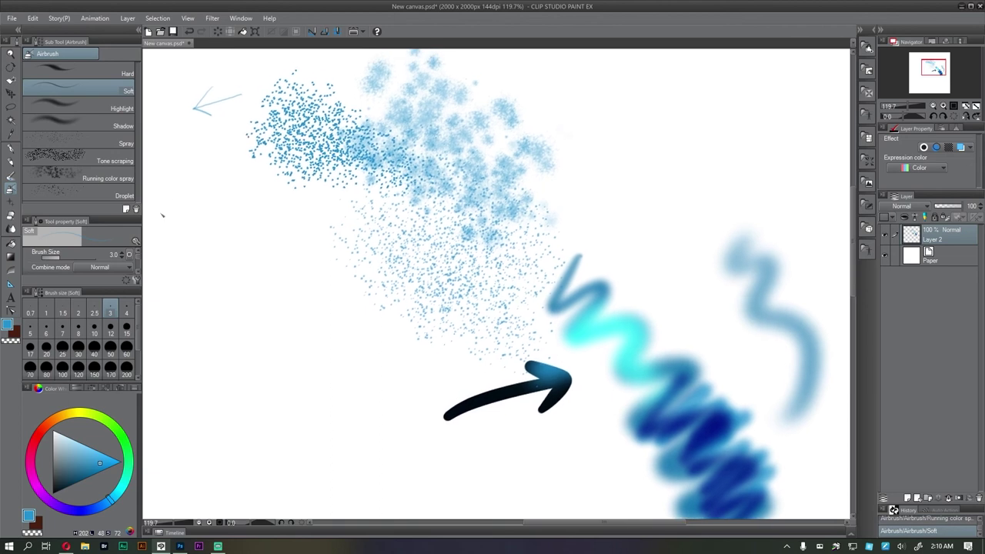
left_click_drag(193, 267, 189, 246)
- Switch to the Decoration tool's Effect brushes, enlarge the brush list and clear all the test strokes from Layer 2
left_click_drag(71, 213, 64, 137)
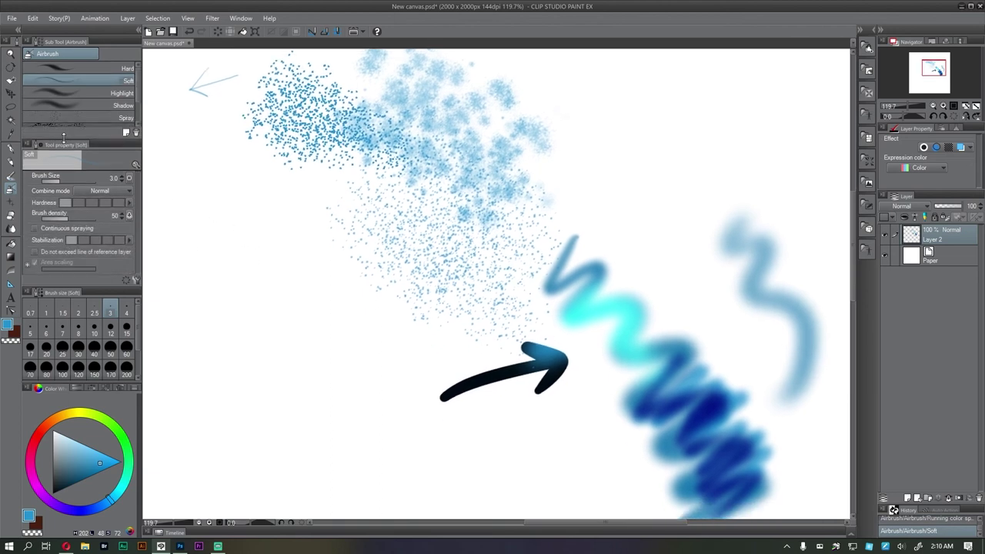
left_click(11, 202)
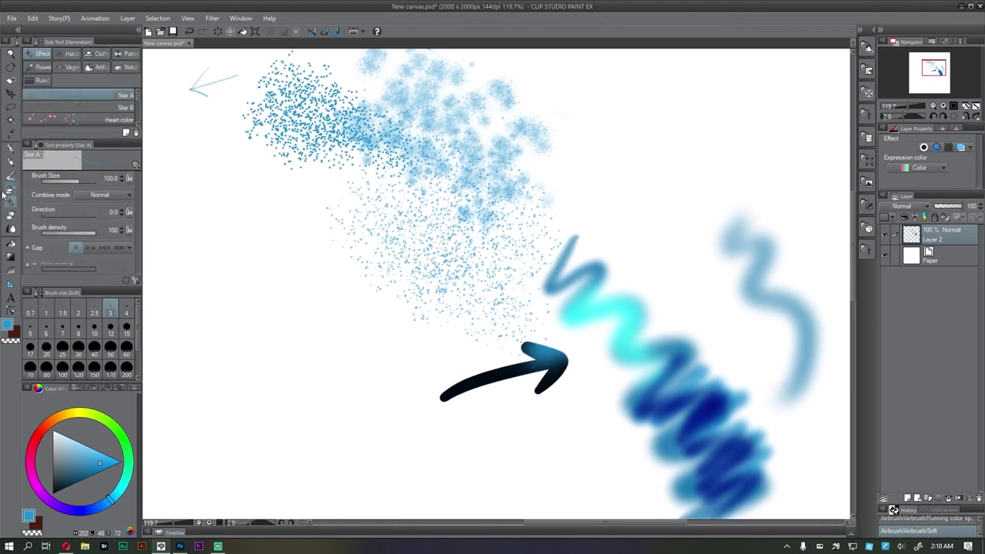
key("Delete")
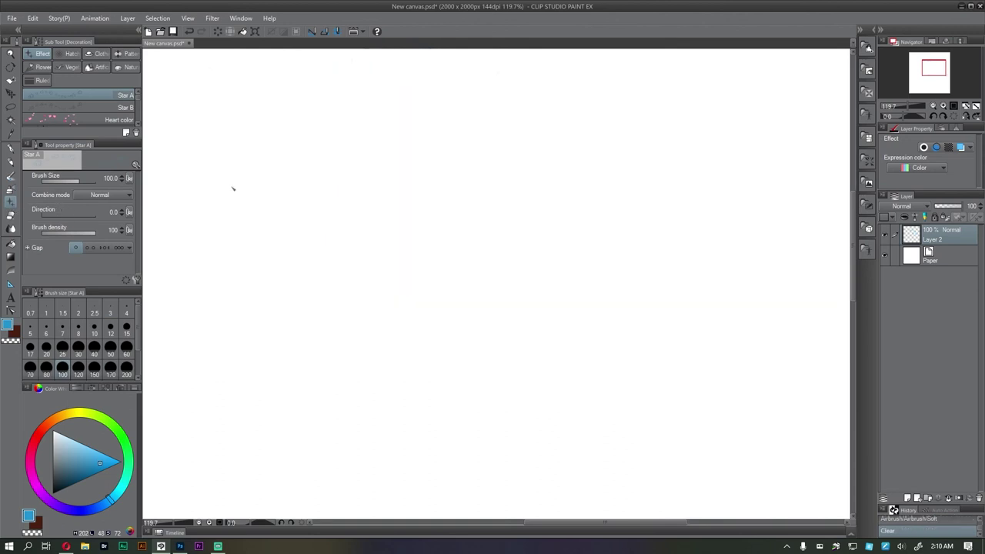
scroll(254, 197, "down", 1)
left_click_drag(99, 141, 101, 207)
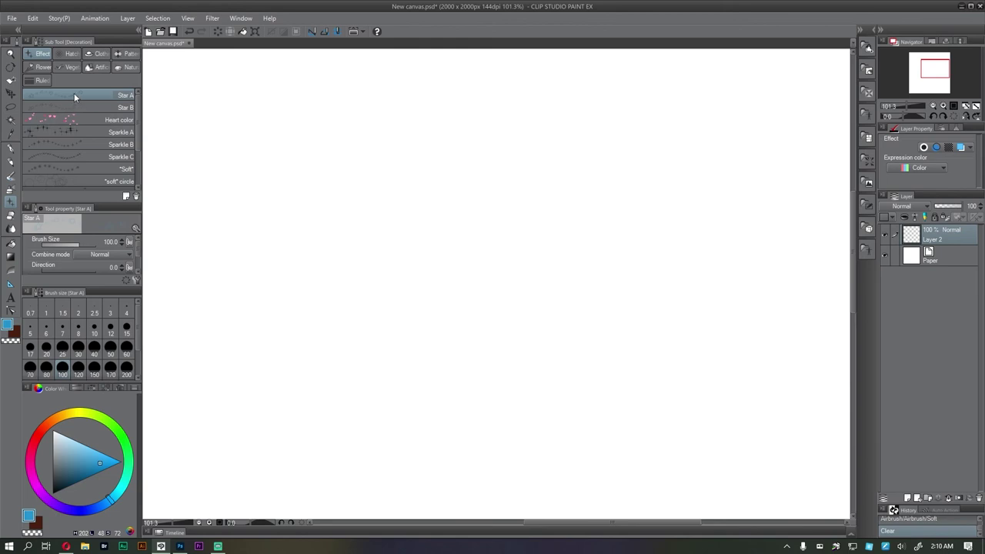
- Try the Star A decoration brush in blue, change the drawing colour to orange and try it again
mouse_move(230, 167)
left_mouse_down()
mouse_move(334, 161)
mouse_move(438, 238)
mouse_move(345, 385)
mouse_move(395, 193)
mouse_move(534, 223)
mouse_move(556, 144)
mouse_move(524, 152)
left_mouse_up()
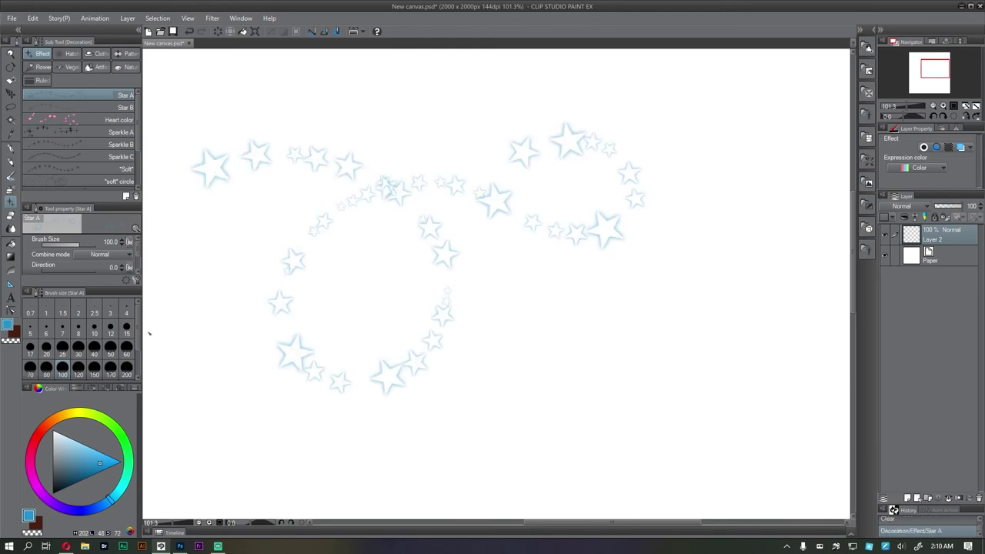
left_click(49, 425)
left_click(116, 460)
key("ctrl+z")
mouse_move(207, 227)
left_mouse_down()
mouse_move(328, 198)
mouse_move(374, 205)
mouse_move(573, 127)
left_mouse_up()
key("ctrl+z")
- Try the Star B and Heart color decoration brushes with strokes across the blank canvas
left_click(104, 108)
mouse_move(177, 178)
left_mouse_down()
mouse_move(339, 319)
mouse_move(547, 209)
left_mouse_up()
key("ctrl+z")
left_click(104, 120)
mouse_move(185, 241)
left_mouse_down()
mouse_move(566, 165)
mouse_move(565, 100)
left_mouse_up()
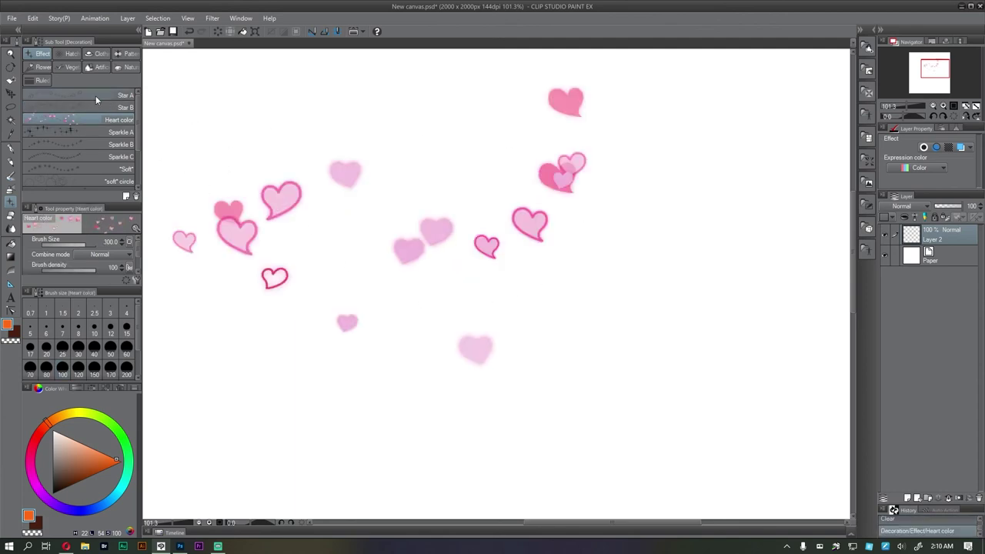
key("ctrl+z")
- Paint an orange zigzag with the Gauze hatching brush and try a second stroke in dark grey
left_click(67, 54)
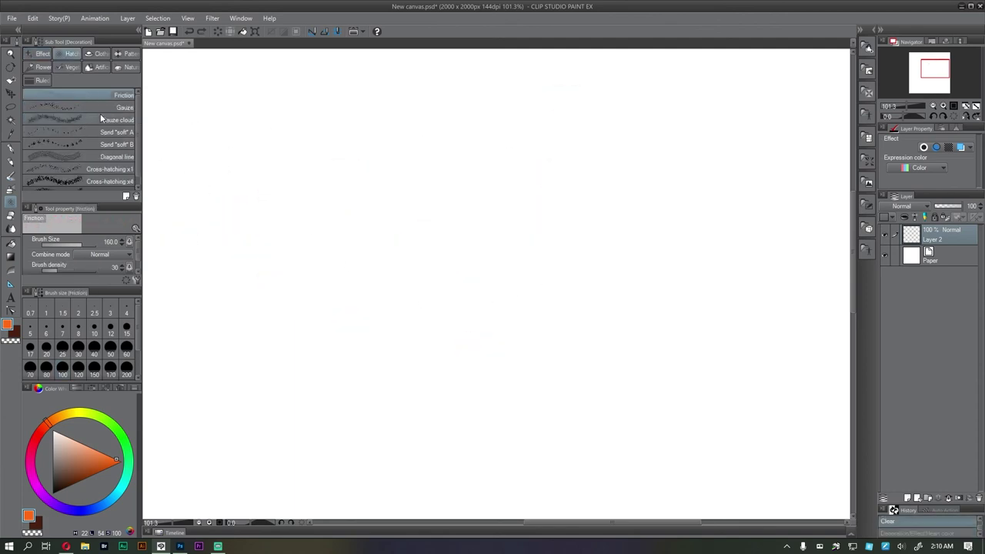
left_click(86, 107)
mouse_move(227, 177)
left_mouse_down()
mouse_move(316, 165)
mouse_move(451, 233)
mouse_move(446, 281)
left_mouse_up()
left_click_drag(78, 466, 56, 476)
mouse_move(376, 153)
left_mouse_down()
mouse_move(472, 238)
mouse_move(439, 282)
left_mouse_up()
key("ctrl+z")
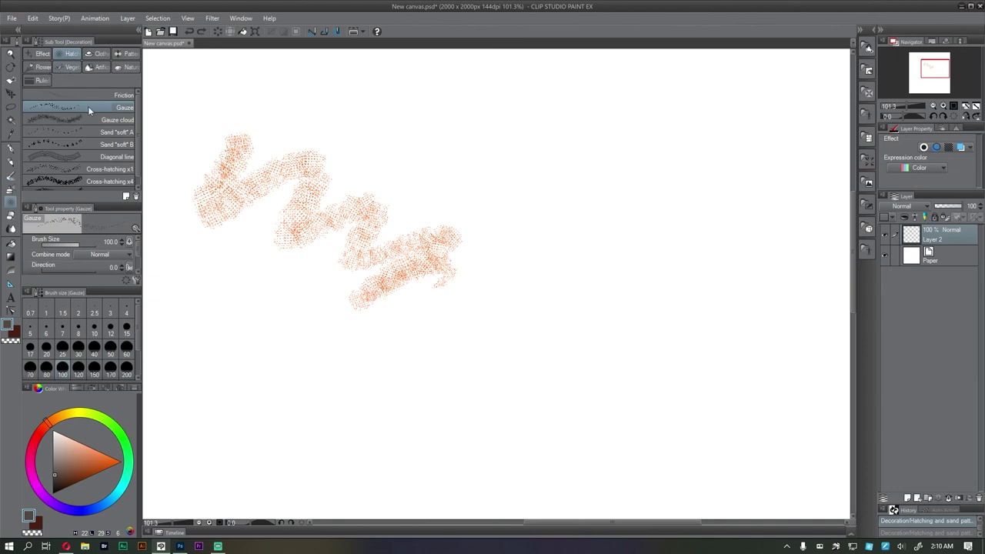
- Test the Cherry and Hydrangea flower brushes over the orange zigzag and clear Layer 2
left_click(69, 67)
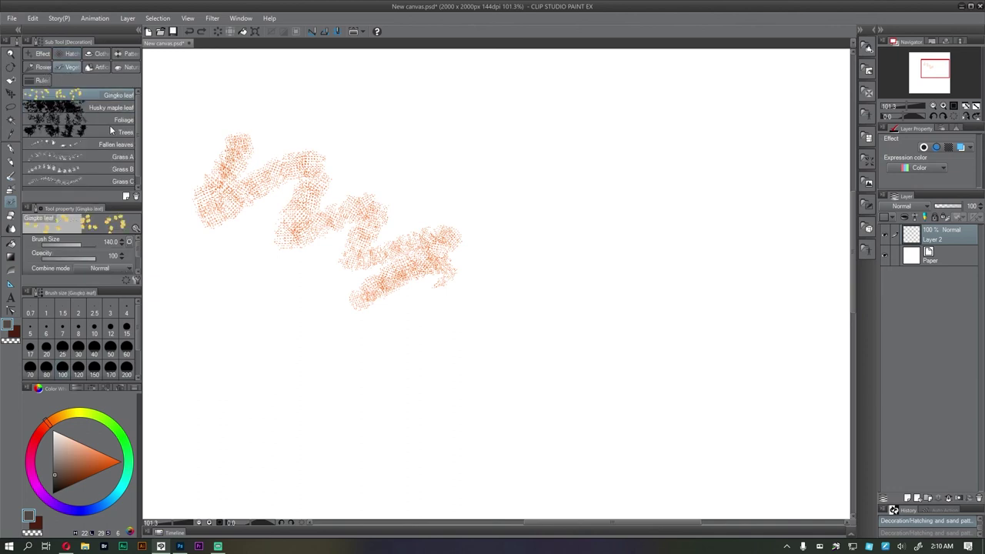
left_click(40, 67)
left_click(165, 216)
left_click(92, 120)
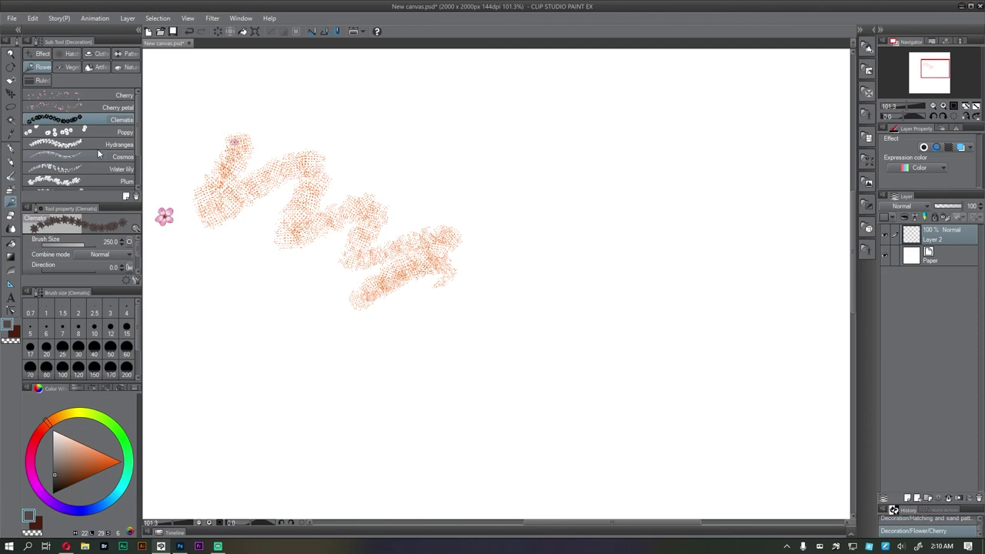
left_click(133, 144)
left_click_drag(524, 250, 474, 350)
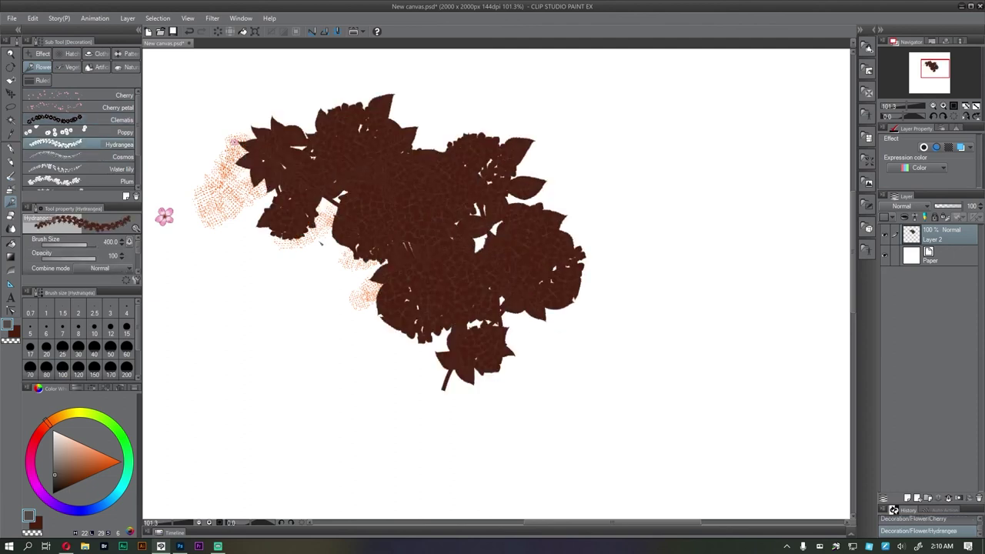
key("Delete")
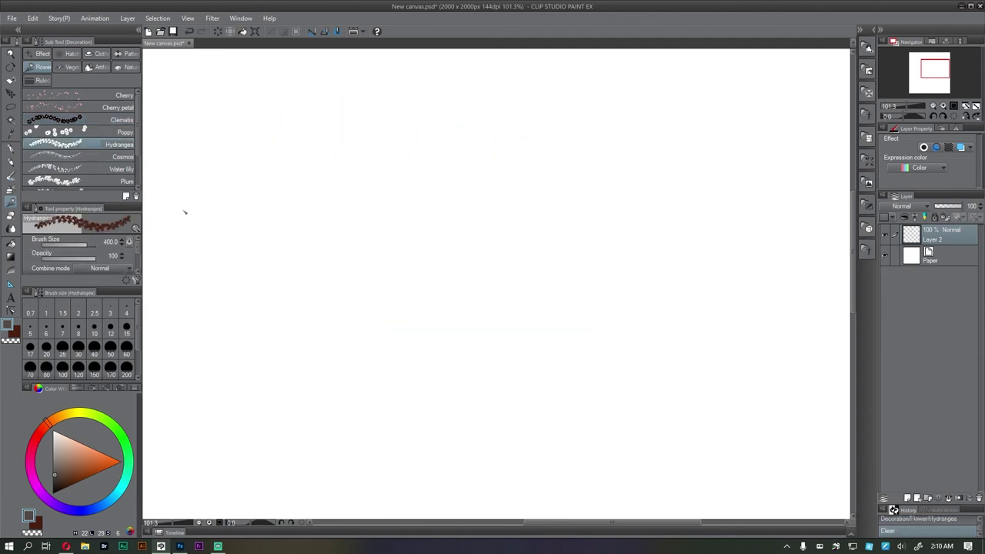
- Paint a stroke of flowers with the Water lily brush at size 400 and clear it from Layer 2
left_click(77, 168)
left_click_drag(288, 89, 341, 344)
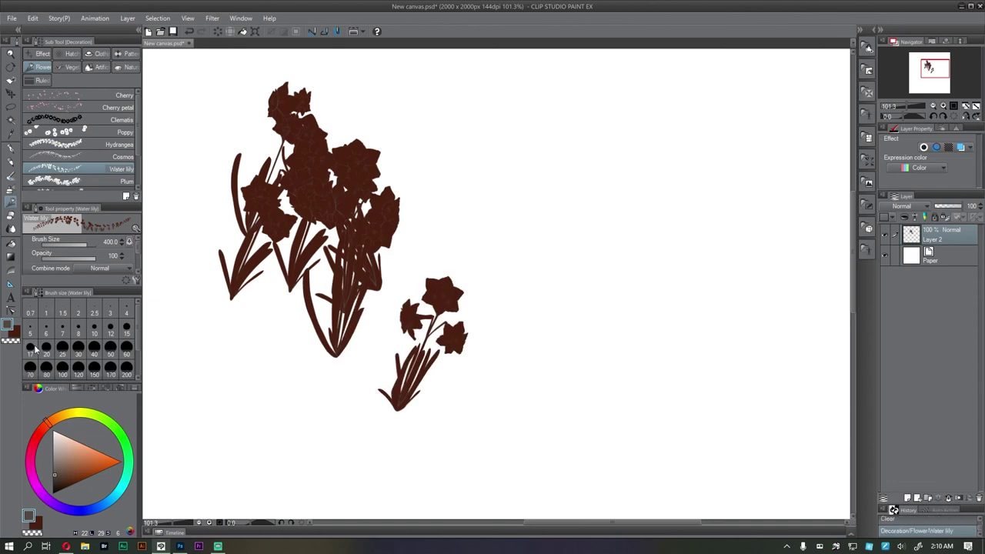
key("Delete")
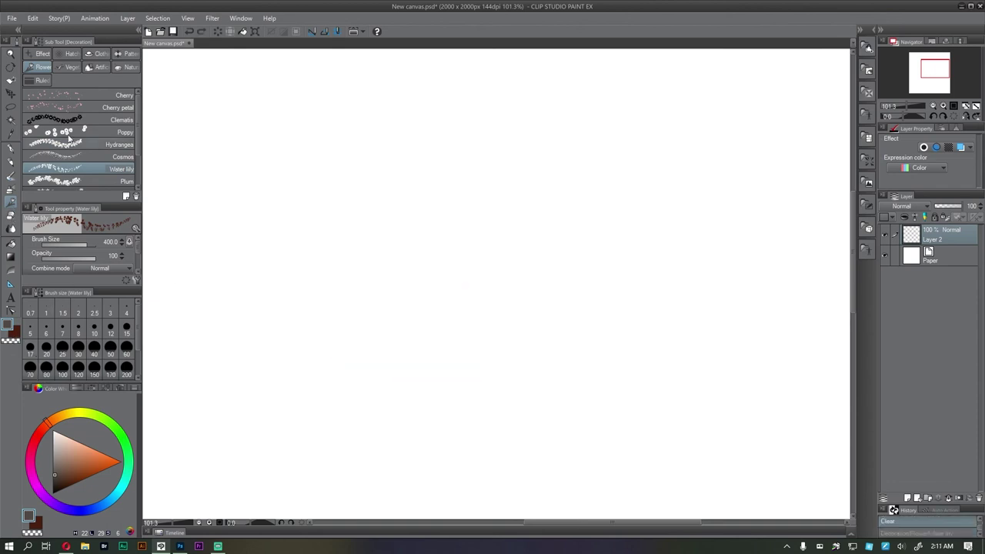
- Place two rows of brown flowers across the canvas with the Lily decoration brush at size 200
scroll(105, 160, "down", 1)
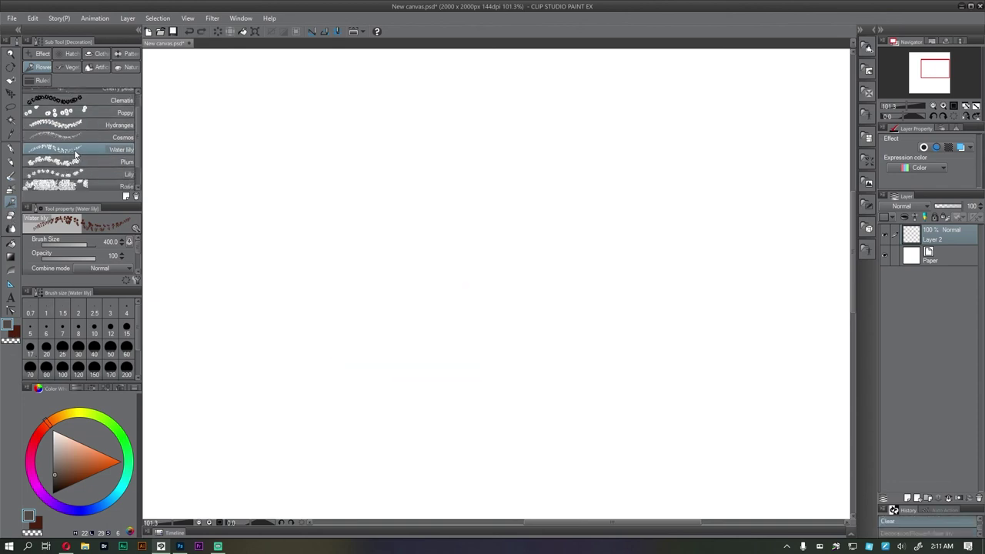
left_click(82, 186)
left_click(82, 174)
left_click(233, 124)
left_click(226, 154)
left_click_drag(288, 197, 389, 215)
left_click_drag(499, 226, 585, 221)
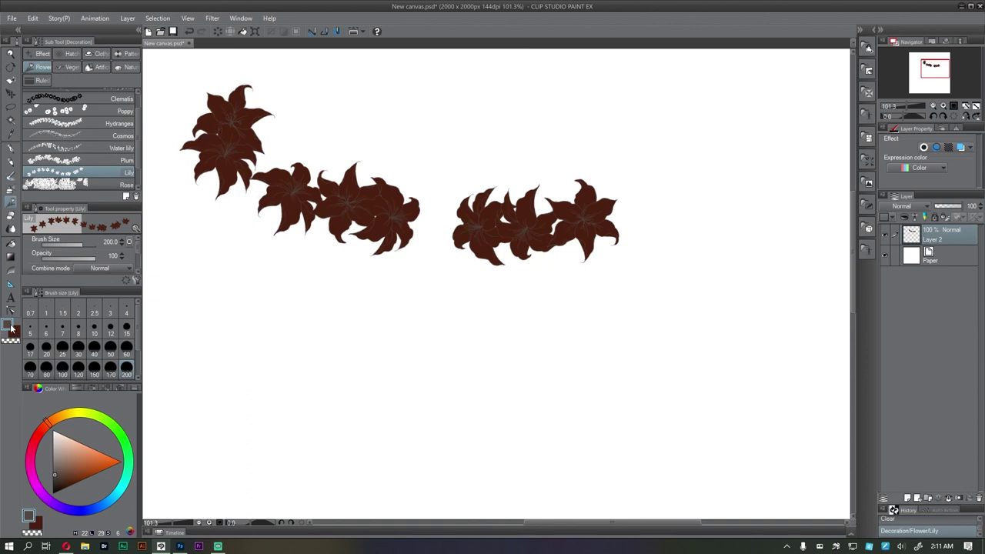
- Widen the toolbox to enlarge the colour swatches and set the main drawing colour to pale yellow
mouse_move(27, 251)
left_mouse_down()
mouse_move(66, 249)
mouse_move(32, 239)
left_mouse_up()
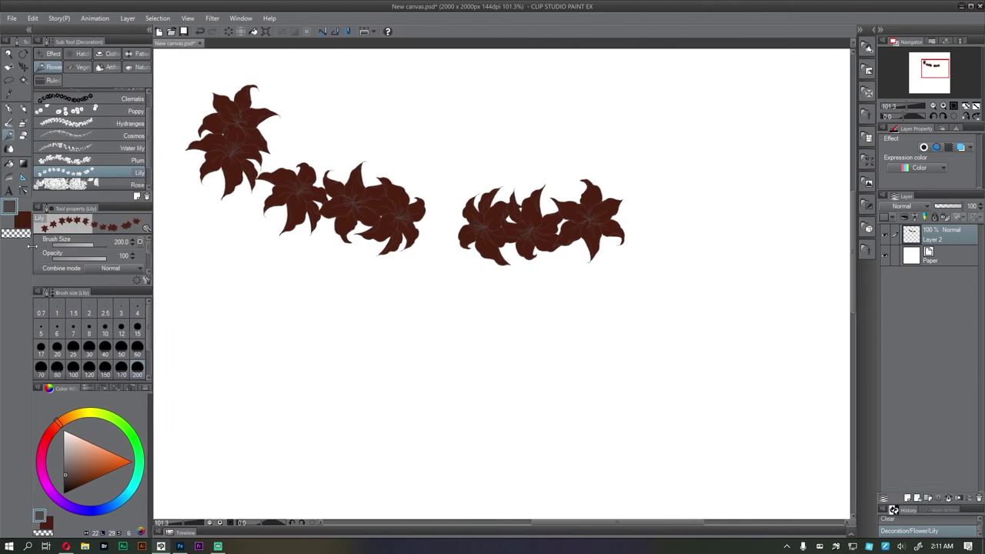
left_click(63, 428)
left_click(78, 415)
mouse_move(72, 455)
left_mouse_down()
mouse_move(81, 458)
mouse_move(81, 449)
left_mouse_up()
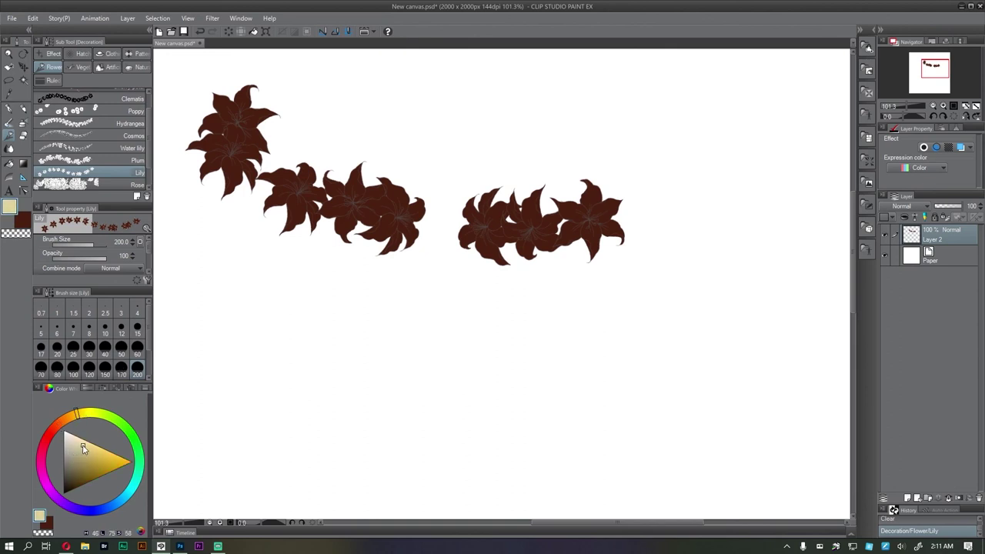
- Set the sub drawing colour to a medium green for the Lily brush
left_click(20, 221)
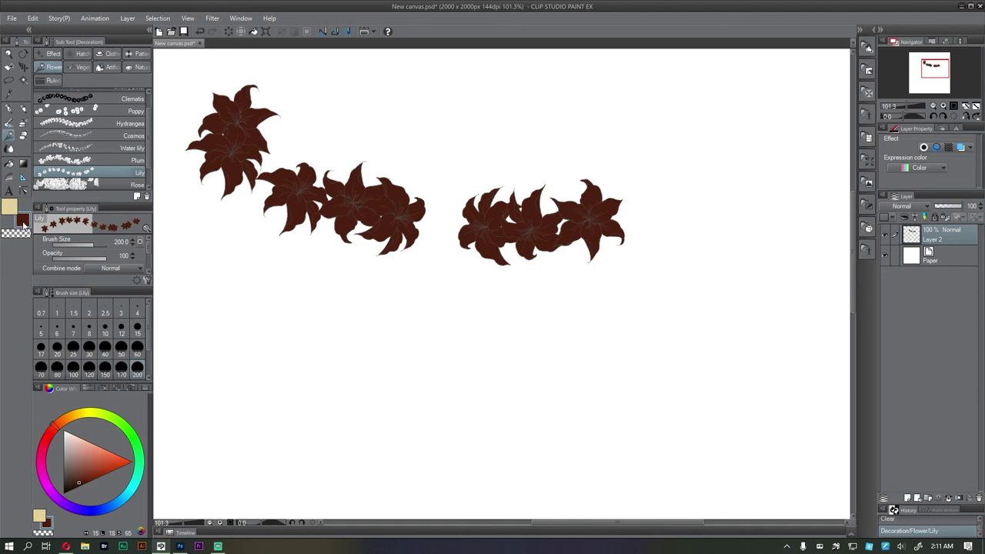
left_click(117, 423)
left_click(90, 476)
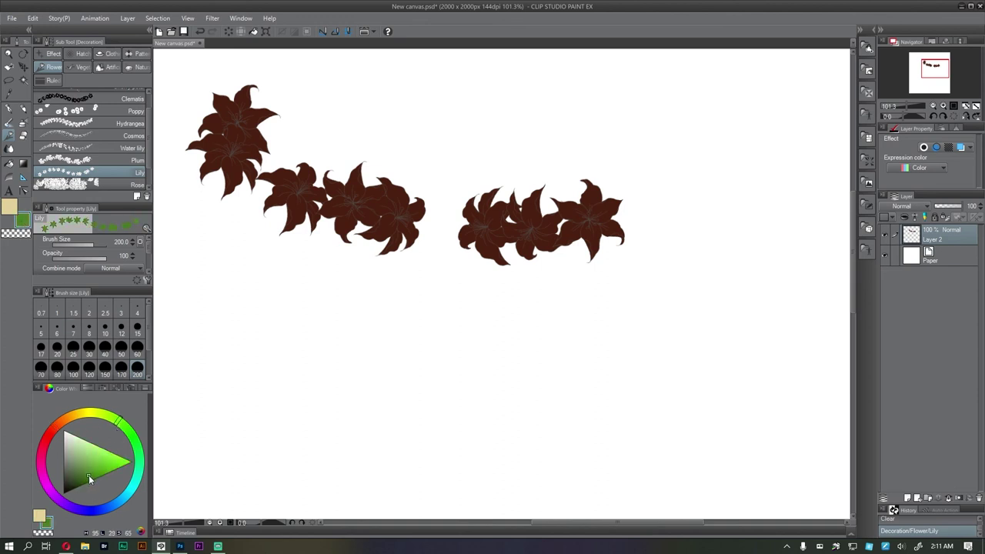
- Place green lilies with pale yellow line work around the brown rows using the Lily brush at size 200
mouse_move(210, 297)
left_mouse_down()
mouse_move(196, 265)
mouse_move(236, 322)
mouse_move(318, 332)
mouse_move(344, 394)
mouse_move(481, 376)
mouse_move(551, 389)
left_mouse_up()
left_click(10, 209)
mouse_move(249, 398)
left_mouse_down()
mouse_move(284, 422)
mouse_move(357, 446)
mouse_move(450, 408)
left_mouse_up()
left_click_drag(538, 356, 456, 359)
left_click(494, 314)
left_click(549, 351)
left_click(613, 200)
left_click_drag(579, 186, 538, 303)
left_click(481, 200)
left_click_drag(417, 223, 327, 131)
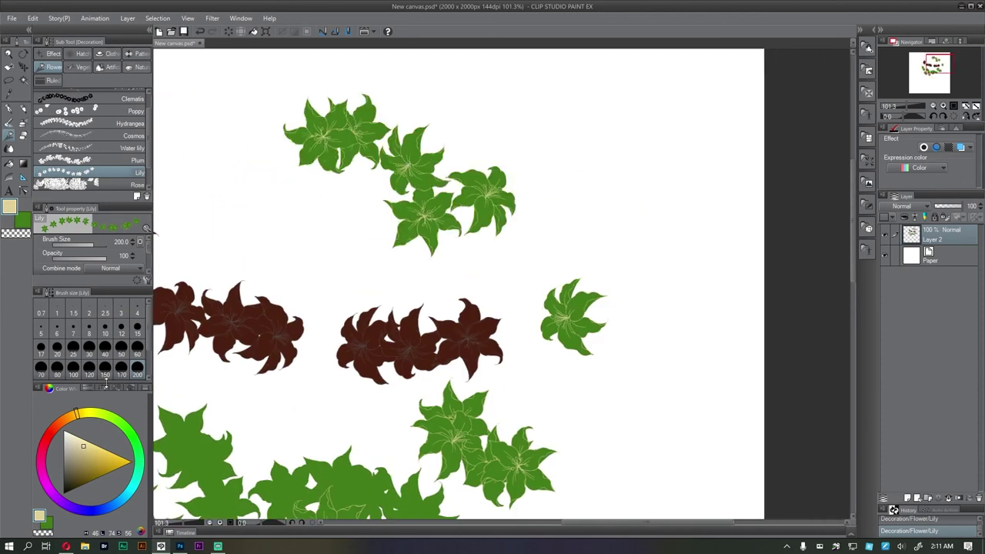
- Set the main drawing colour to near-black and paint green lilies with dark line work near the canvas's upper edge
left_click_drag(75, 460, 68, 495)
scroll(350, 301, "up", 8)
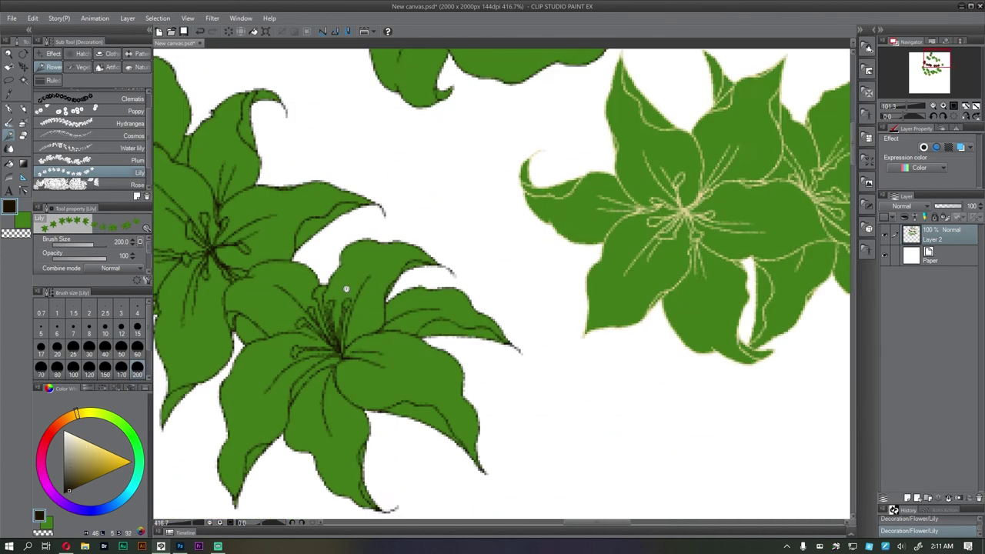
scroll(348, 296, "down", 4)
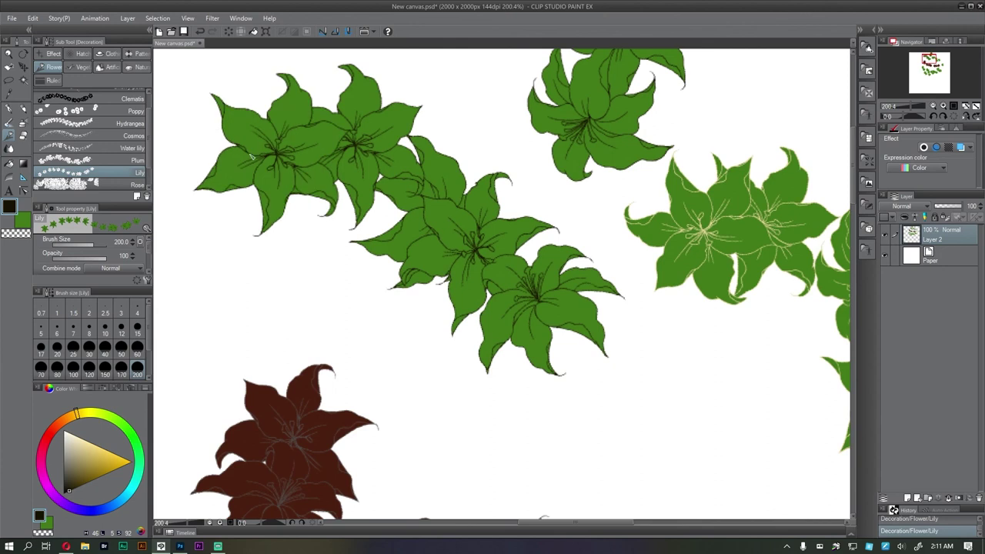
left_click_drag(274, 259, 322, 273)
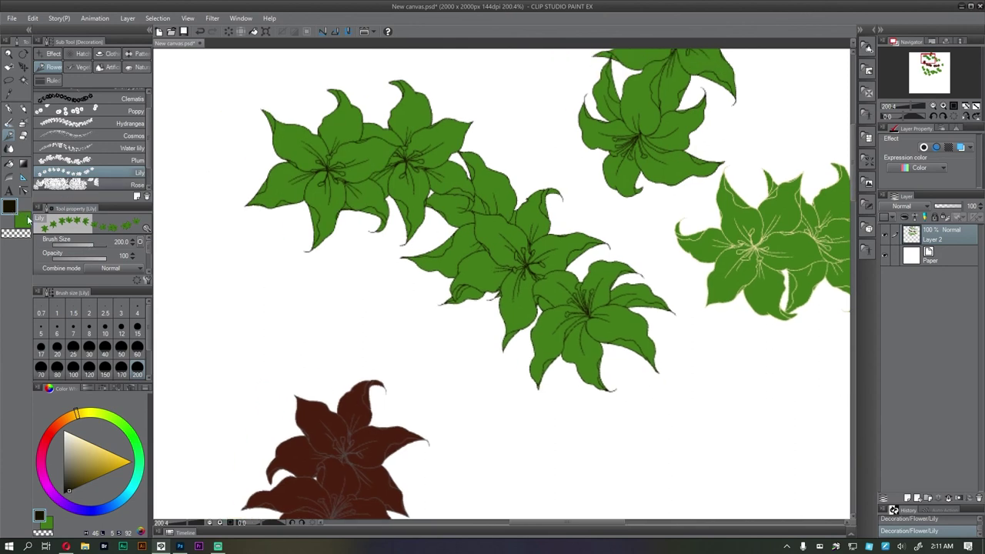
left_click_drag(279, 195, 275, 197)
- Narrow the toolbox and erase a zigzag across the dark-lined lilies with the Hard eraser at size 30
left_click_drag(34, 170, 15, 172)
left_click(12, 216)
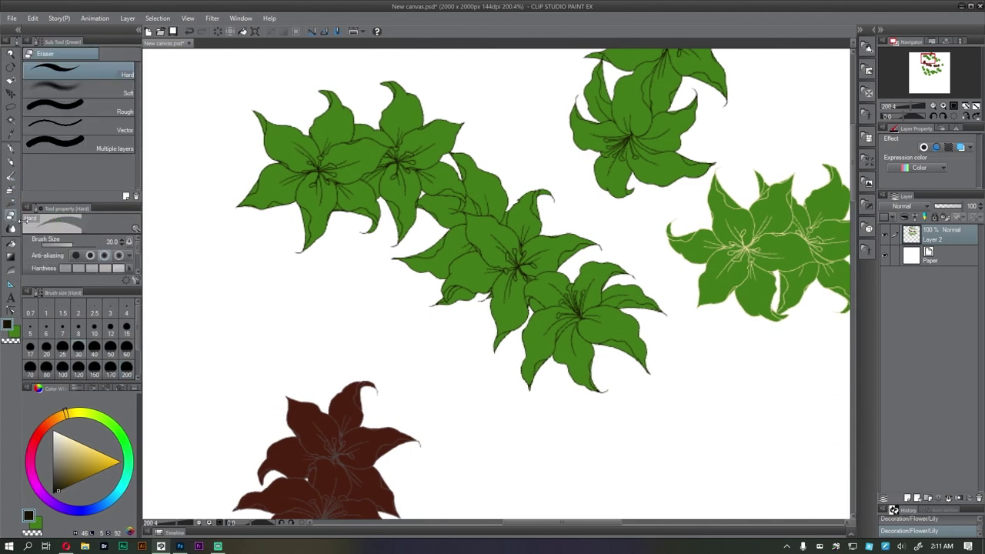
mouse_move(186, 228)
left_mouse_down()
mouse_move(205, 238)
mouse_move(210, 260)
left_mouse_up()
mouse_move(310, 126)
left_mouse_down()
mouse_move(280, 262)
mouse_move(332, 152)
mouse_move(294, 263)
left_mouse_up()
key("ctrl+z")
mouse_move(339, 117)
left_mouse_down()
mouse_move(313, 255)
mouse_move(362, 265)
left_mouse_up()
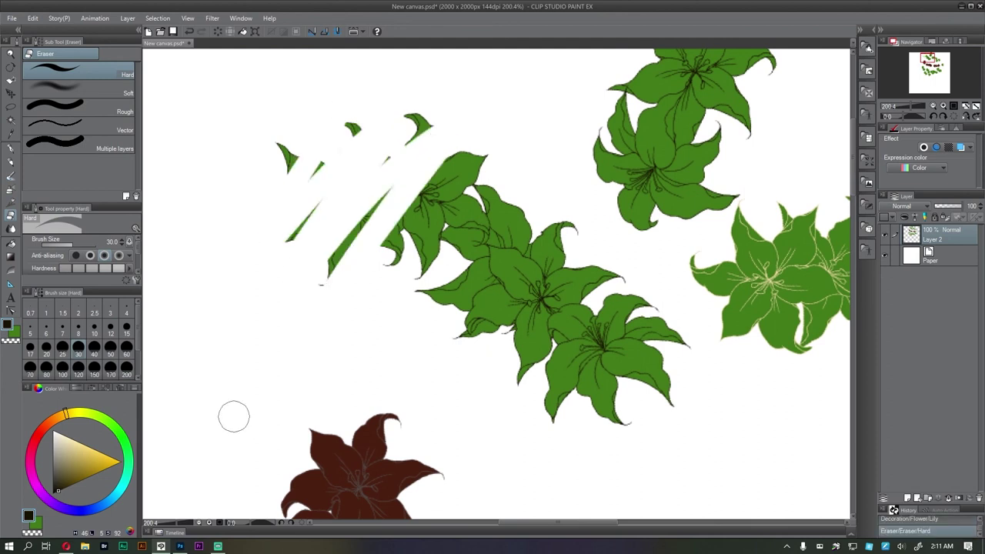
key("ctrl+z")
mouse_move(319, 157)
left_mouse_down()
mouse_move(349, 233)
mouse_move(591, 293)
left_mouse_up()
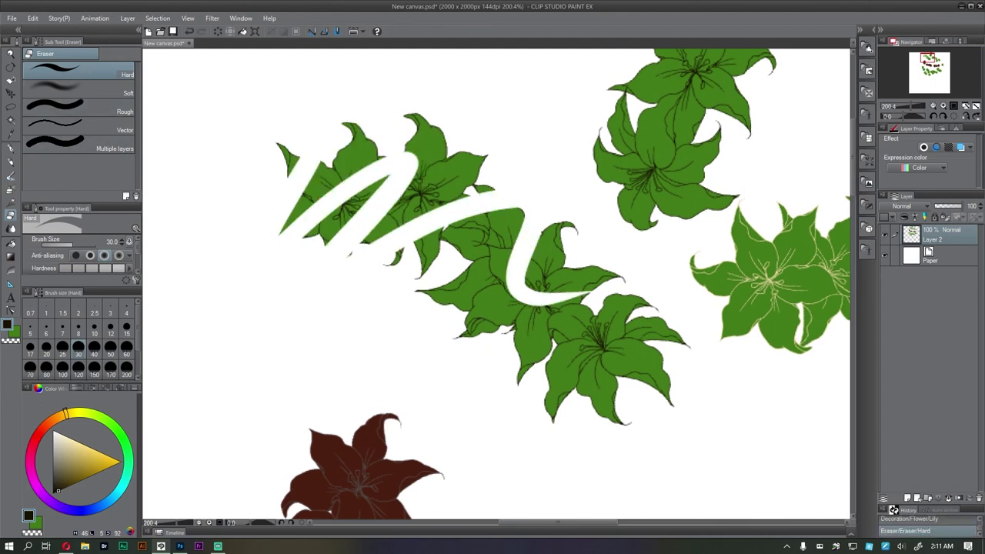
left_click_drag(475, 220, 413, 249)
left_click_drag(470, 331, 431, 280)
- Try the Soft eraser at size 200 on the upper lilies and undo the stroke
left_click(77, 89)
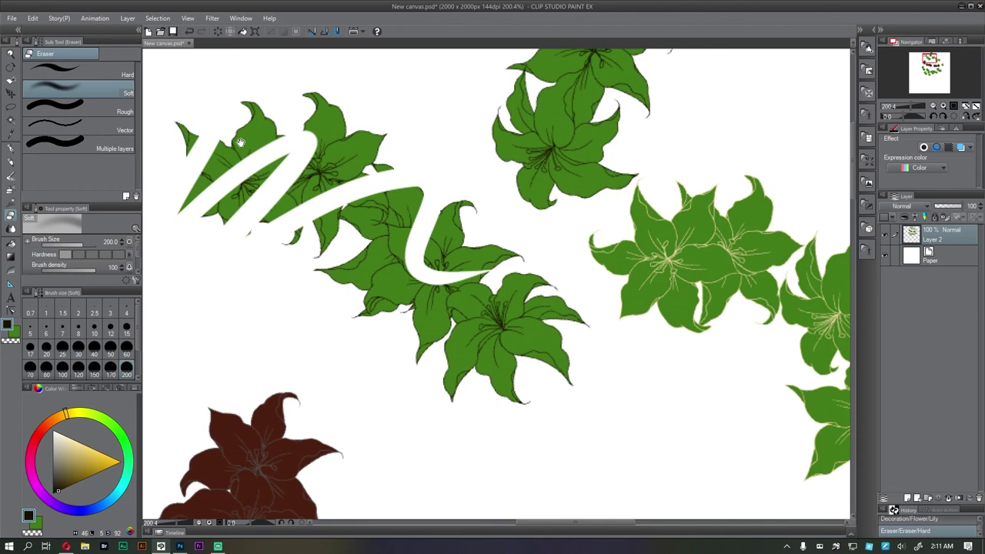
left_click_drag(451, 221, 331, 279)
mouse_move(354, 242)
left_mouse_down()
mouse_move(392, 213)
mouse_move(462, 187)
left_mouse_up()
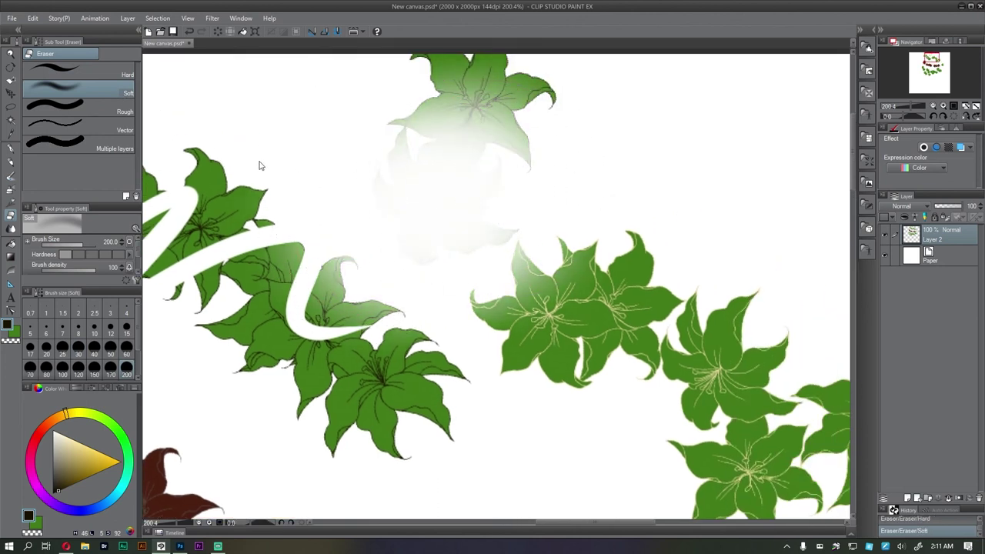
key("ctrl+z")
- Erase a wide band through the yellow-lined lilies with the Rough eraser at size 100
left_click(115, 113)
left_click_drag(375, 239, 321, 176)
mouse_move(431, 239)
left_mouse_down()
mouse_move(539, 254)
mouse_move(647, 297)
left_mouse_up()
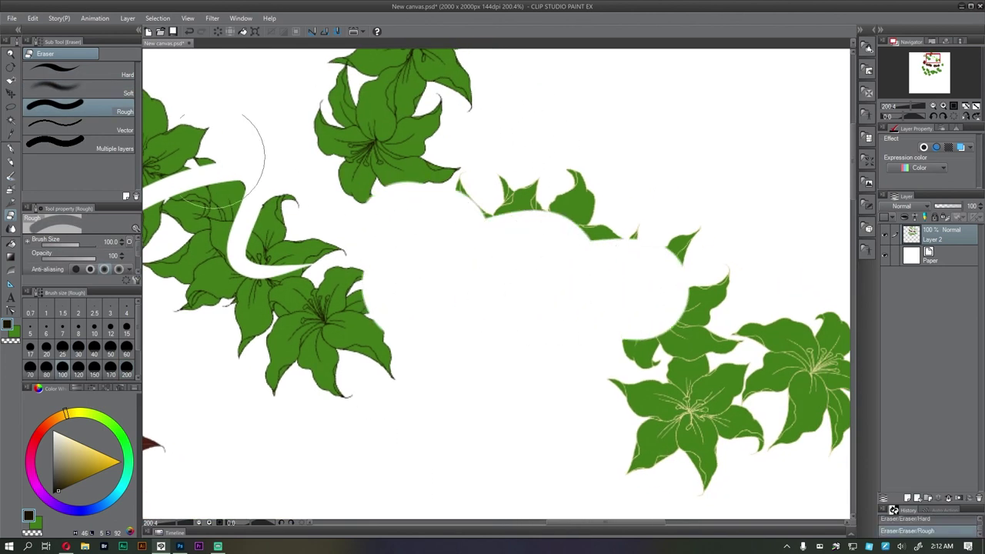
- Try the Vector eraser at size 3 and the Multiple layers eraser at size 20 on the lilies, undoing each stroke
left_click(60, 124)
left_click_drag(298, 242, 329, 389)
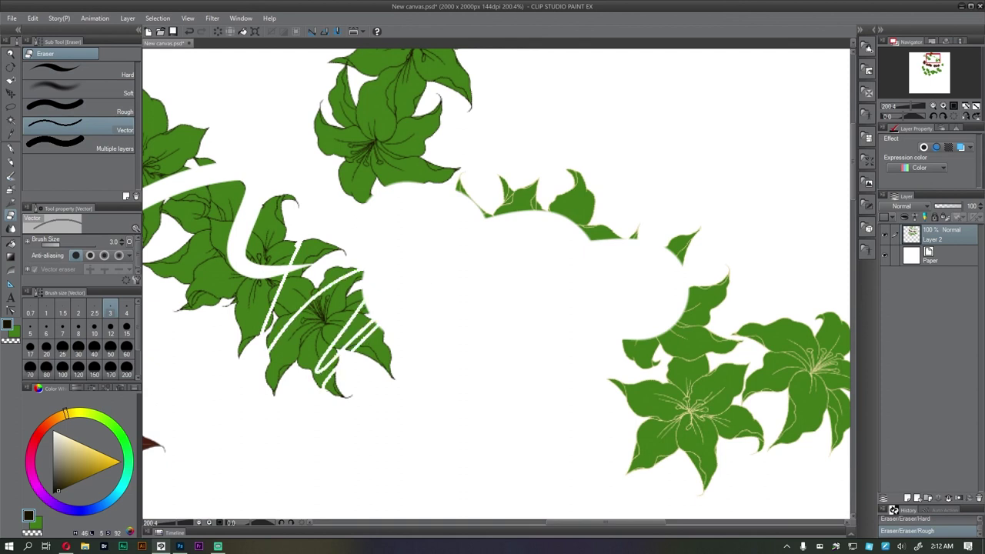
key("ctrl+z")
left_click(60, 140)
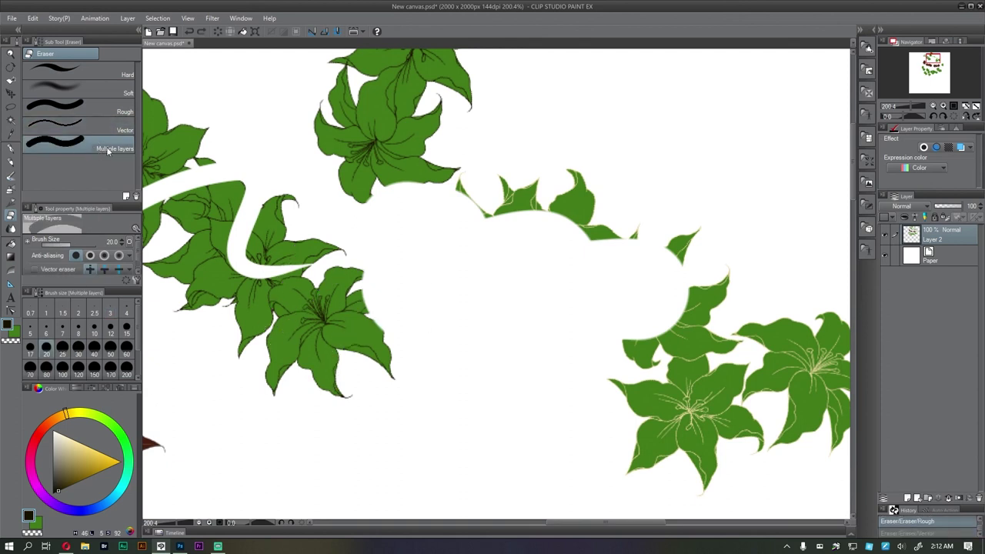
left_click_drag(339, 154, 423, 181)
left_click_drag(367, 231, 392, 325)
key("ctrl+z")
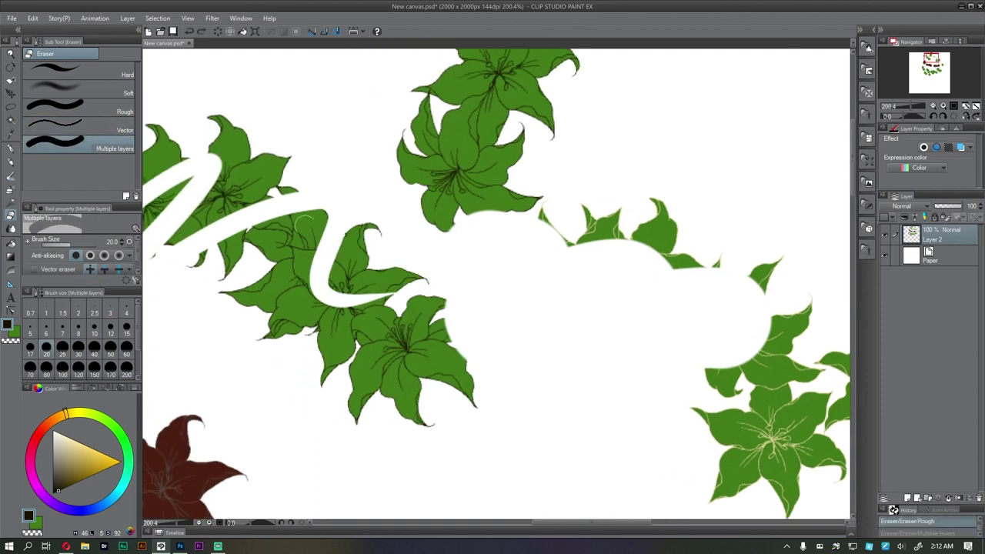
- Switch to the Blend tool, give its sub tool list more room, and clear all flowers from Layer 2
left_click_drag(76, 203, 73, 184)
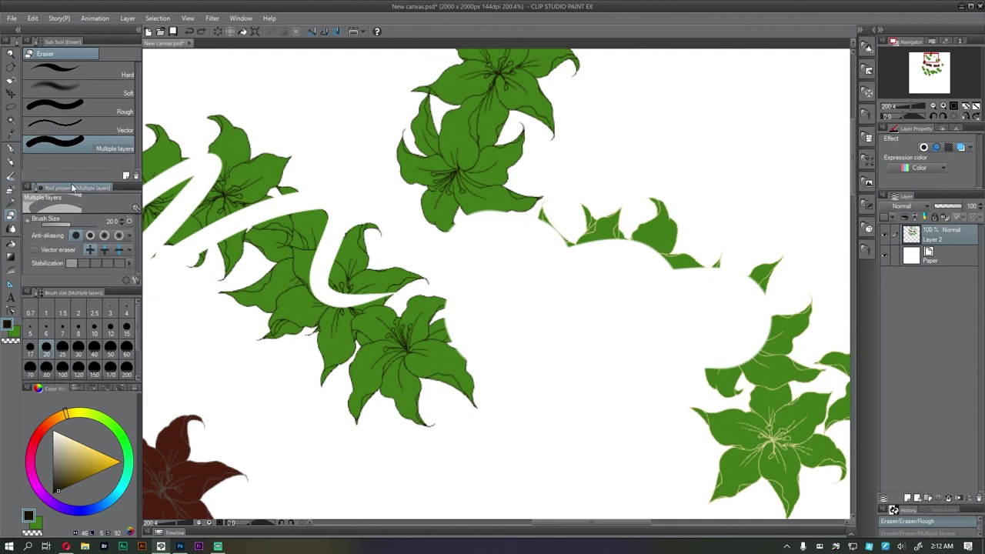
left_click(11, 229)
left_click_drag(274, 254, 287, 245)
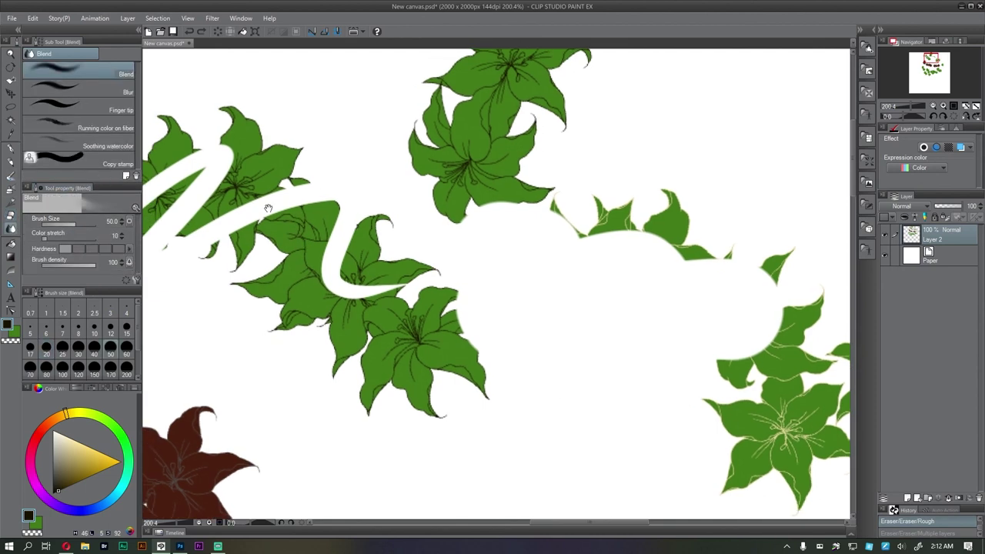
left_click_drag(267, 208, 321, 221)
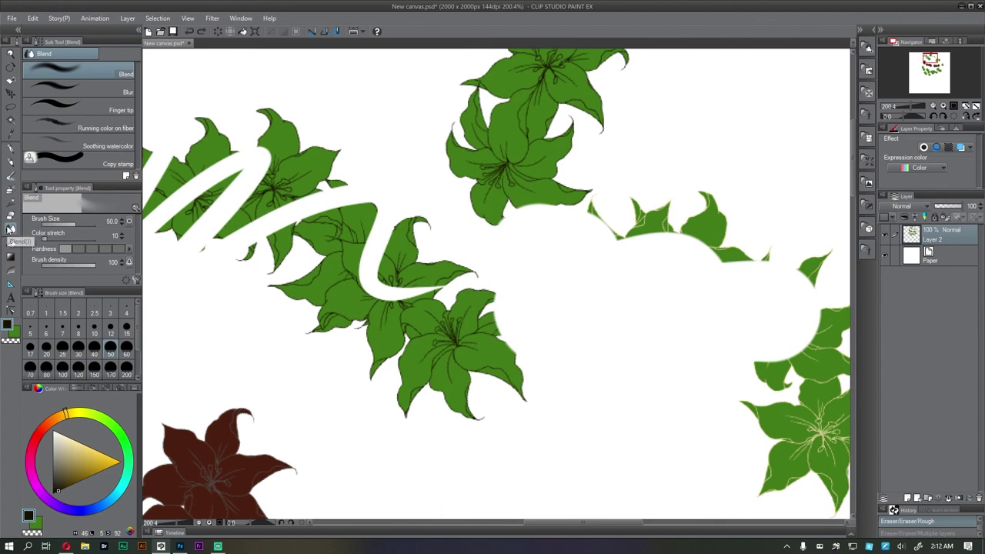
left_click_drag(62, 180, 50, 223)
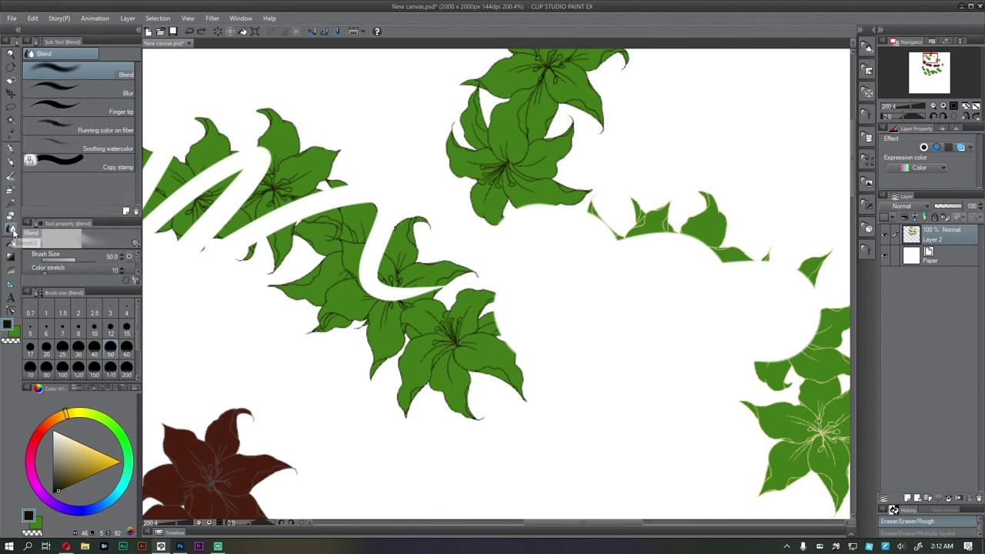
left_click_drag(255, 251, 313, 251)
key("Delete")
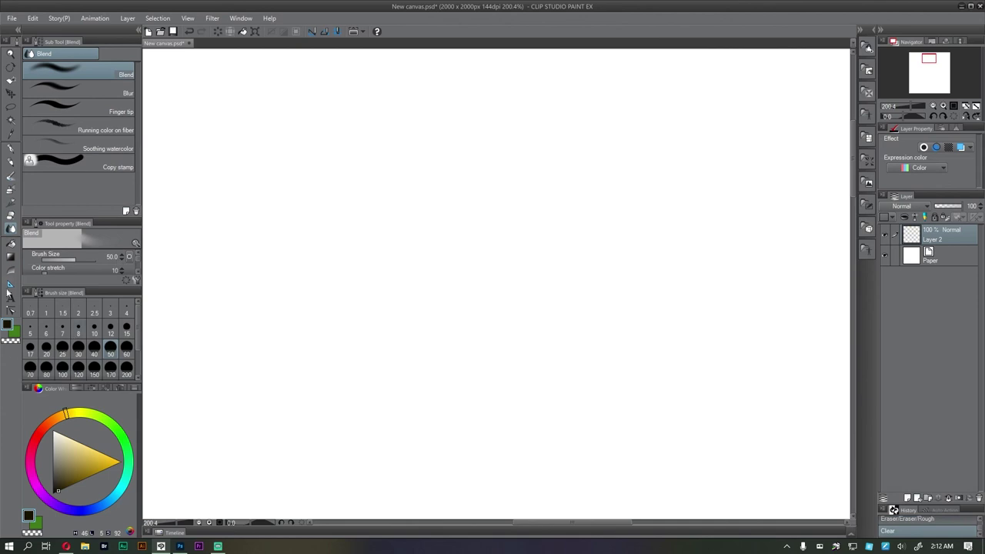
- Paint a red-orange patch with the G-pen at size 50
left_click(12, 151)
left_click(45, 429)
left_click(108, 462)
mouse_move(291, 95)
left_mouse_down()
mouse_move(270, 194)
mouse_move(283, 215)
mouse_move(273, 252)
left_mouse_up()
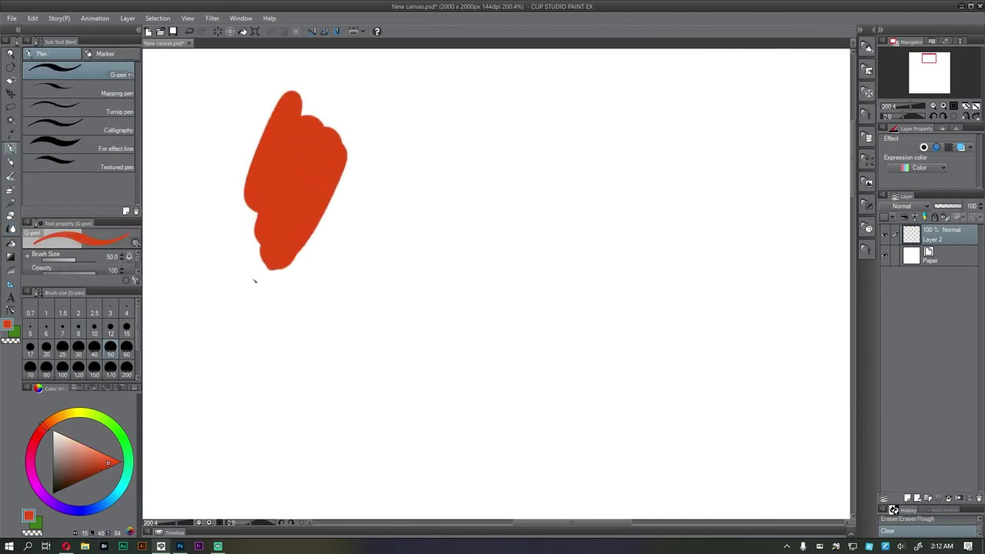
- Paint a bright green patch against the red one, extend the red area, and pick up both colours from the canvas
left_click(113, 422)
mouse_move(289, 305)
left_mouse_down()
mouse_move(327, 242)
mouse_move(313, 306)
mouse_move(294, 288)
mouse_move(326, 200)
mouse_move(329, 228)
mouse_move(361, 232)
mouse_move(364, 268)
mouse_move(388, 245)
mouse_move(301, 215)
left_mouse_up()
left_click_drag(282, 133, 243, 216)
key("ctrl+z")
left_click(290, 154, "alt")
mouse_move(289, 83)
left_mouse_down()
mouse_move(238, 186)
mouse_move(254, 246)
left_mouse_up()
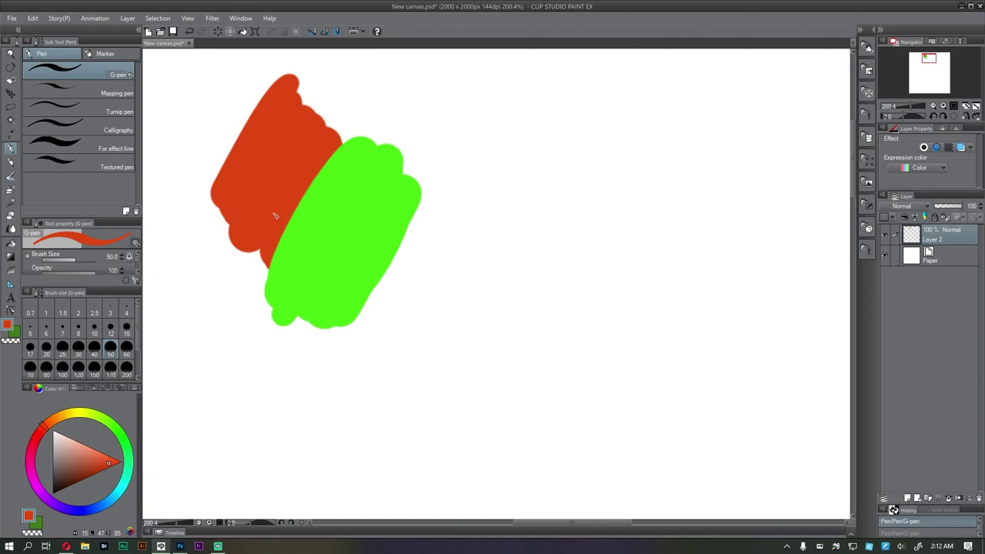
left_click(327, 242, "alt")
left_click_drag(309, 185, 350, 185)
mouse_move(245, 199)
left_mouse_down()
mouse_move(249, 215)
mouse_move(258, 206)
left_mouse_up()
- Mix the border between the red and green patches with the Blend brush at size 50
left_click(12, 229)
mouse_move(311, 266)
left_mouse_down()
mouse_move(364, 190)
mouse_move(385, 218)
mouse_move(394, 159)
mouse_move(297, 282)
mouse_move(323, 187)
mouse_move(273, 185)
left_mouse_up()
mouse_move(377, 239)
left_mouse_down()
mouse_move(367, 330)
mouse_move(381, 348)
mouse_move(266, 330)
left_mouse_up()
left_click_drag(467, 239, 388, 256)
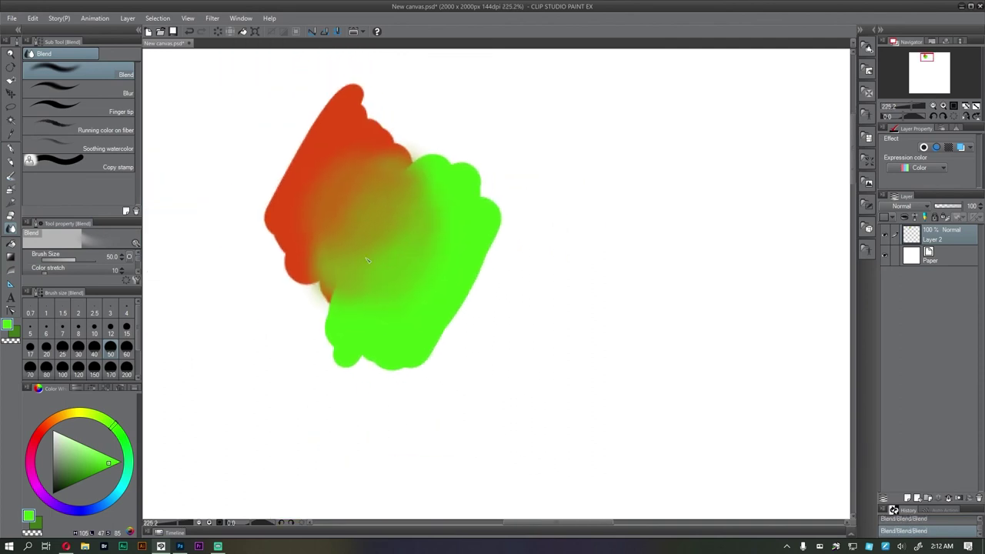
- Paint a purple patch beside the green one with the G-pen at size 50
left_click(11, 148)
left_click_drag(539, 269, 498, 255)
left_click(43, 493)
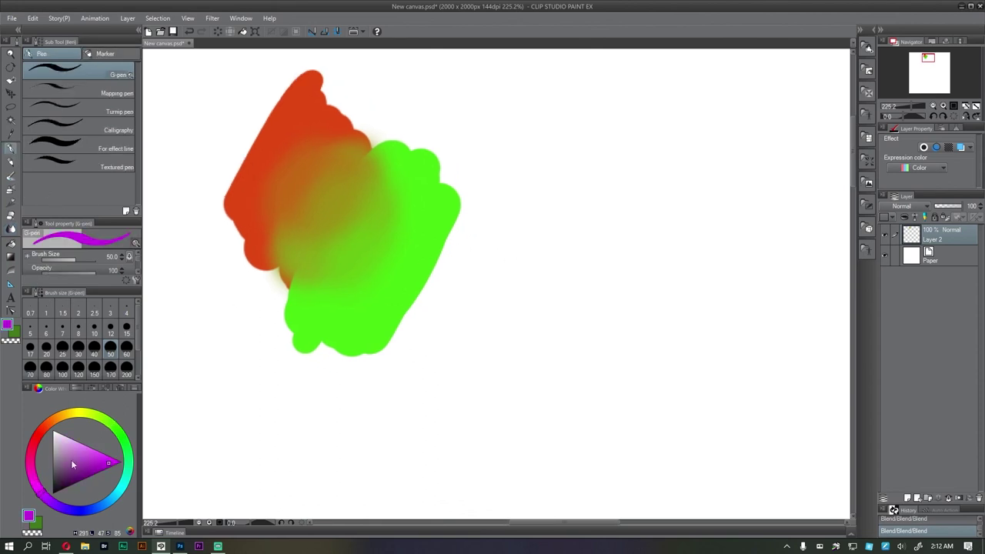
mouse_move(366, 377)
left_mouse_down()
mouse_move(512, 224)
mouse_move(381, 397)
mouse_move(473, 349)
mouse_move(420, 369)
mouse_move(431, 266)
mouse_move(465, 211)
mouse_move(400, 289)
mouse_move(408, 300)
mouse_move(431, 284)
left_mouse_up()
- Blend the green and purple border, and soften the red patch's outer edges with the Blur brush at size 30
left_click(10, 230)
left_click(103, 92)
mouse_move(385, 139)
left_mouse_down()
mouse_move(346, 120)
mouse_move(313, 82)
mouse_move(239, 169)
mouse_move(227, 204)
mouse_move(246, 260)
left_mouse_up()
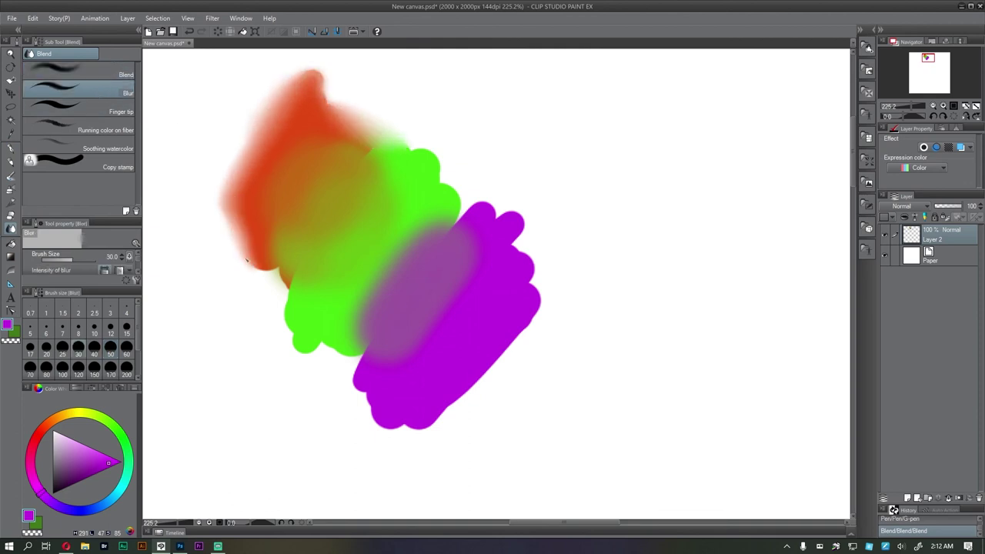
- Smear the green and purple edges outward in short spikes with the Finger tip brush at size 30
left_click(86, 109)
left_click_drag(362, 150, 408, 112)
left_click_drag(350, 166, 446, 117)
left_click_drag(397, 145, 462, 108)
left_click_drag(383, 161, 474, 119)
left_click_drag(421, 152, 500, 122)
left_click_drag(442, 173, 508, 138)
mouse_move(458, 192)
left_mouse_down()
mouse_move(528, 154)
mouse_move(523, 162)
left_mouse_up()
mouse_move(442, 227)
left_mouse_down()
mouse_move(516, 177)
mouse_move(570, 170)
left_mouse_up()
mouse_move(484, 224)
left_mouse_down()
mouse_move(589, 172)
mouse_move(599, 174)
mouse_move(603, 197)
mouse_move(593, 205)
left_mouse_up()
mouse_move(487, 237)
left_mouse_down()
mouse_move(616, 216)
mouse_move(600, 223)
mouse_move(616, 232)
left_mouse_up()
mouse_move(513, 249)
left_mouse_down()
mouse_move(599, 240)
mouse_move(585, 250)
left_mouse_up()
mouse_move(523, 266)
left_mouse_down()
mouse_move(596, 245)
mouse_move(586, 277)
mouse_move(601, 287)
left_mouse_up()
mouse_move(531, 285)
left_mouse_down()
mouse_move(584, 303)
mouse_move(575, 320)
left_mouse_up()
left_click_drag(588, 317, 564, 310)
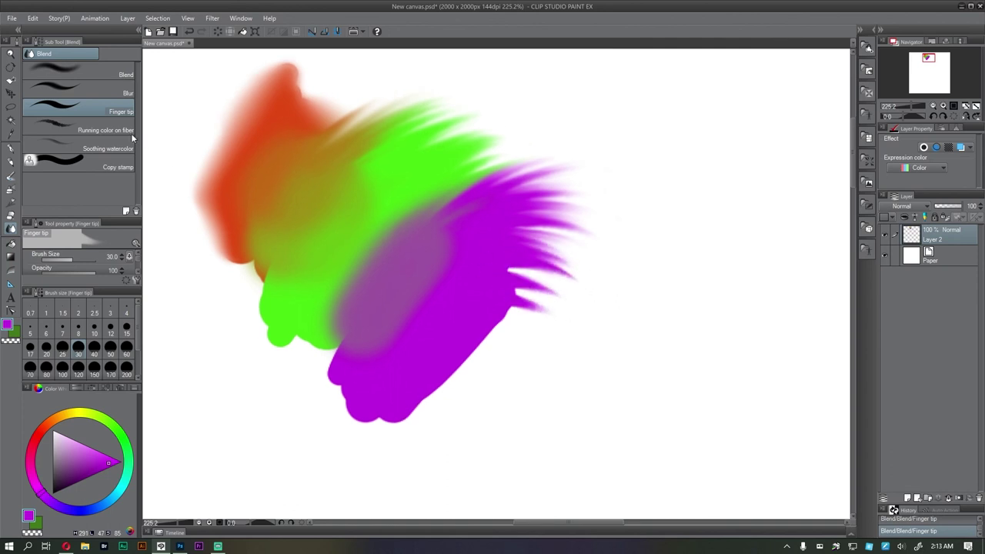
- Pull the lower purple edge and the lower red edge outward with the Running color on fiber brush at size 50
left_click(106, 130)
mouse_move(348, 356)
left_mouse_down()
mouse_move(281, 434)
mouse_move(303, 457)
left_mouse_up()
left_click_drag(348, 389, 319, 453)
left_click_drag(375, 410, 358, 448)
mouse_move(424, 397)
left_mouse_down()
mouse_move(427, 448)
mouse_move(447, 442)
left_mouse_up()
mouse_move(451, 374)
left_mouse_down()
mouse_move(468, 433)
mouse_move(471, 419)
left_mouse_up()
mouse_move(469, 354)
left_mouse_down()
mouse_move(483, 406)
mouse_move(486, 370)
left_mouse_up()
left_click_drag(494, 323, 520, 348)
mouse_move(262, 248)
left_mouse_down()
mouse_move(216, 297)
mouse_move(197, 239)
left_mouse_up()
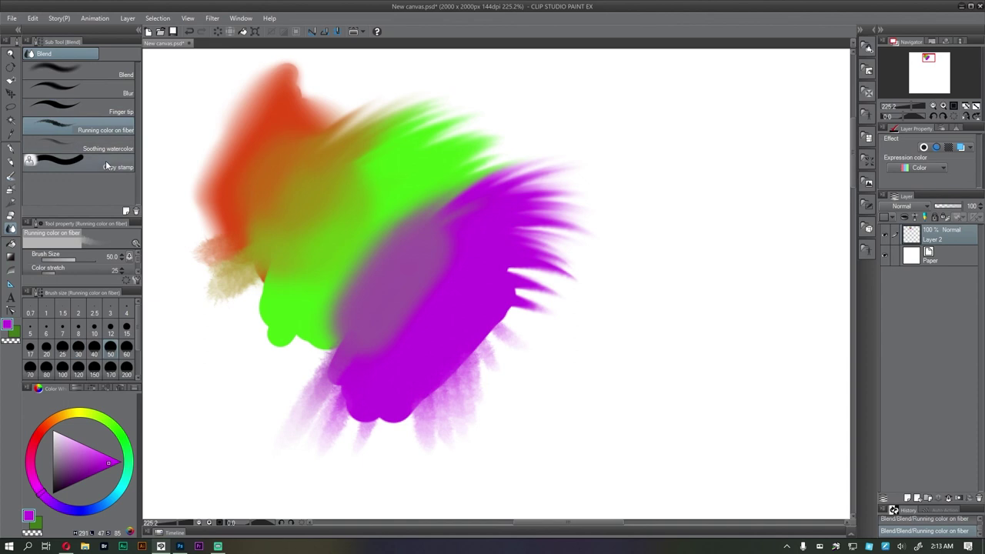
- Stroke across the mixed colour patches with the Soothing watercolor brush
left_click(127, 146)
left_click_drag(317, 198, 314, 251)
left_click_drag(317, 215, 501, 195)
left_click_drag(418, 246, 541, 231)
- Sketch a tall black box containing a column of small ovals with the G-pen at size 8
key("p")
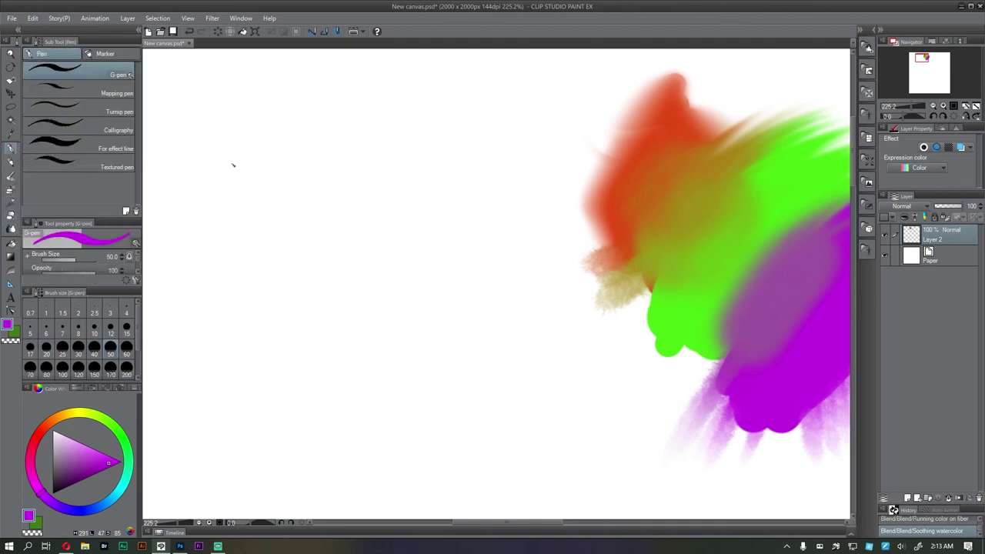
left_click_drag(248, 135, 263, 132)
key("ctrl+z")
left_click(78, 327)
left_click(52, 492)
mouse_move(234, 143)
left_mouse_down()
mouse_move(236, 283)
mouse_move(295, 249)
mouse_move(300, 325)
mouse_move(244, 322)
mouse_move(234, 282)
left_mouse_up()
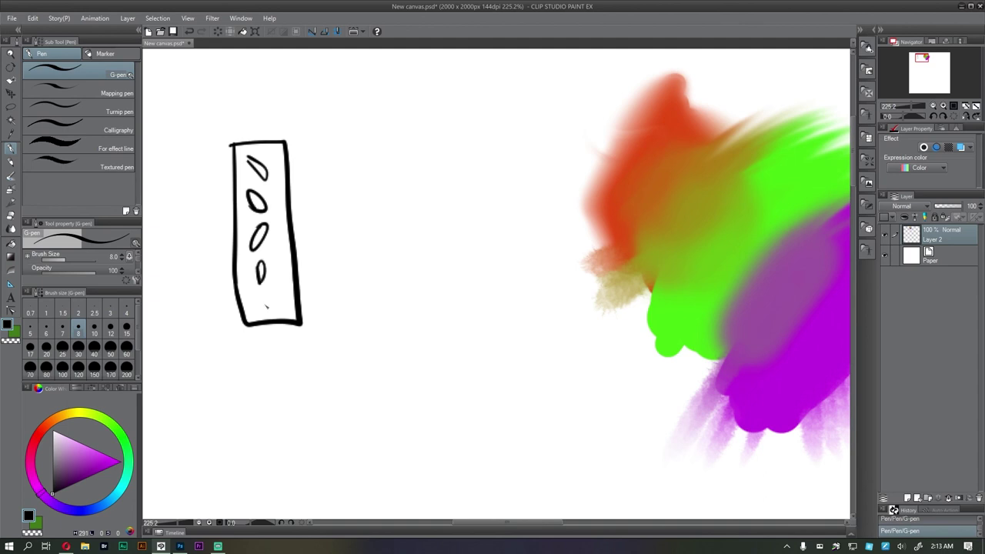
- Reduce the G-pen to size 7 and sketch two more boxes, one above and one below the first, with divider lines
key("bracketleft")
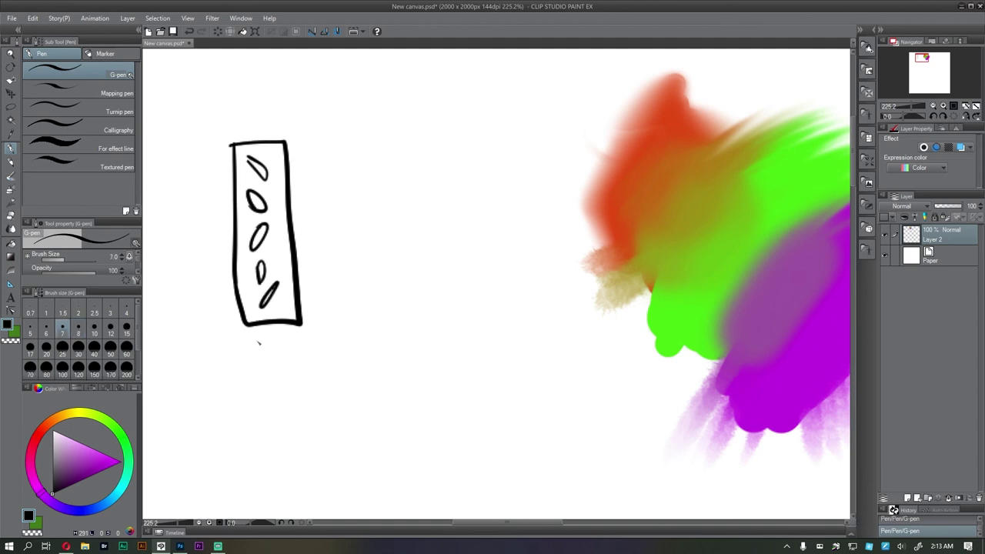
left_click_drag(249, 136, 279, 134)
key("space")
left_click_drag(331, 189, 308, 277)
mouse_move(210, 221)
left_mouse_down()
mouse_move(207, 128)
mouse_move(269, 119)
mouse_move(256, 220)
left_mouse_up()
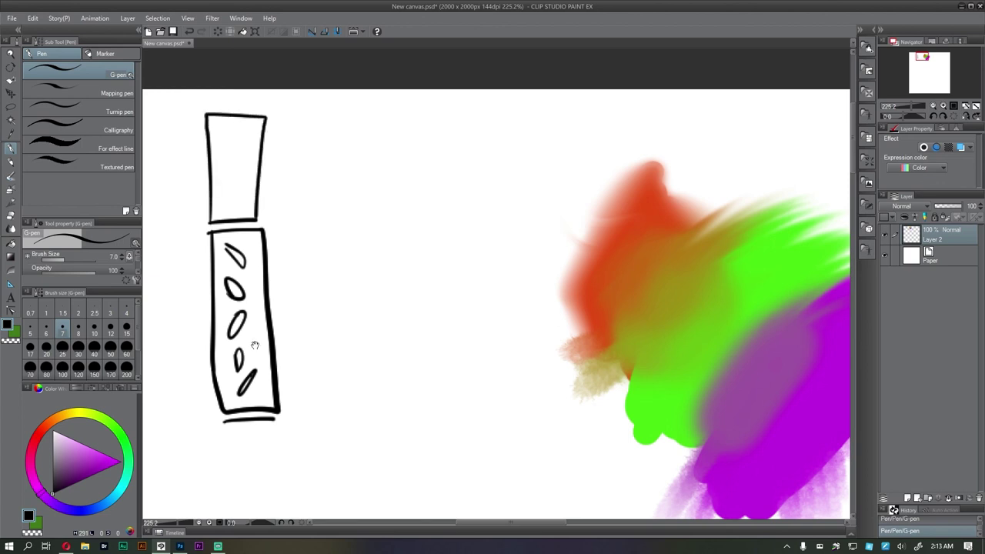
key("space")
left_click_drag(242, 388, 248, 264)
mouse_move(232, 300)
left_mouse_down()
mouse_move(244, 418)
mouse_move(292, 314)
mouse_move(286, 300)
left_mouse_up()
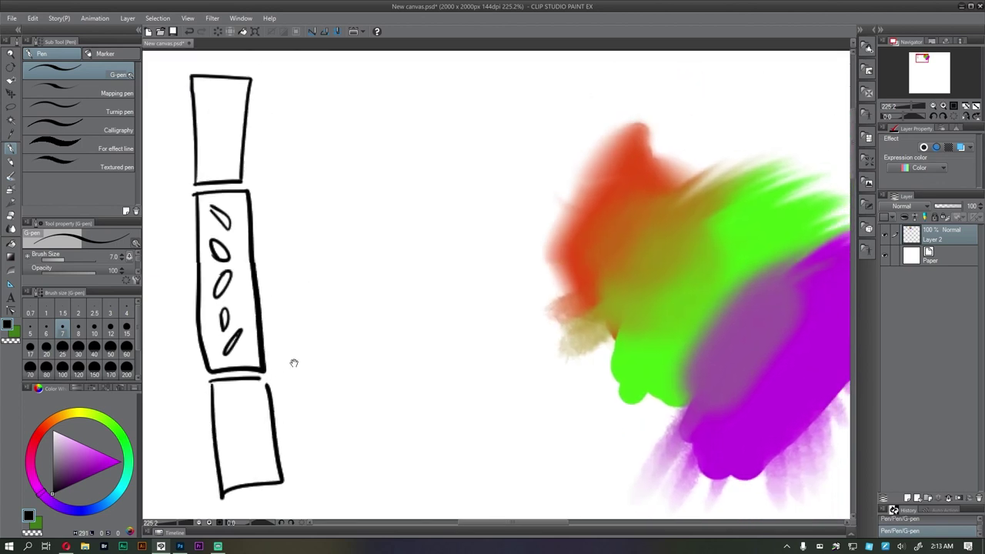
- Draw arrows to the upper and middle boxes, sketch icons in the upper one, and label the middle one "Art tools"
mouse_move(341, 131)
left_mouse_down()
mouse_move(262, 148)
mouse_move(293, 157)
left_mouse_up()
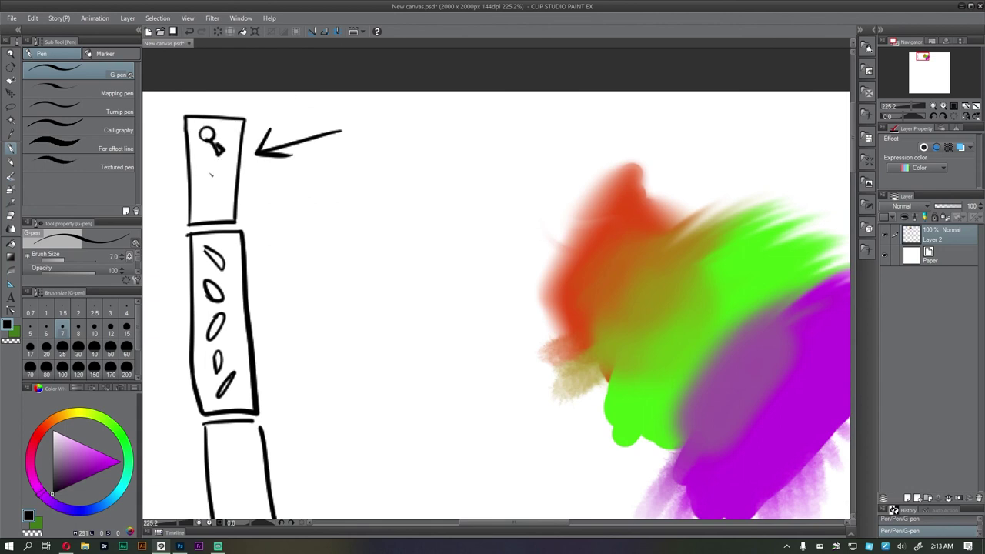
left_click_drag(252, 203, 278, 206)
mouse_move(341, 221)
left_mouse_down()
mouse_move(275, 270)
mouse_move(298, 270)
mouse_move(284, 255)
mouse_move(279, 271)
mouse_move(287, 244)
mouse_move(344, 251)
left_mouse_up()
left_click_drag(356, 241, 386, 236)
mouse_move(389, 225)
left_mouse_down()
mouse_move(394, 207)
mouse_move(402, 231)
left_mouse_up()
left_click_drag(385, 300, 388, 241)
- Draw an arrow to the lower box and write "Additional" beside it
left_click_drag(379, 308, 282, 329)
mouse_move(311, 311)
left_mouse_down()
mouse_move(287, 331)
mouse_move(323, 342)
left_mouse_up()
mouse_move(340, 335)
left_mouse_down()
mouse_move(331, 341)
mouse_move(356, 362)
left_mouse_up()
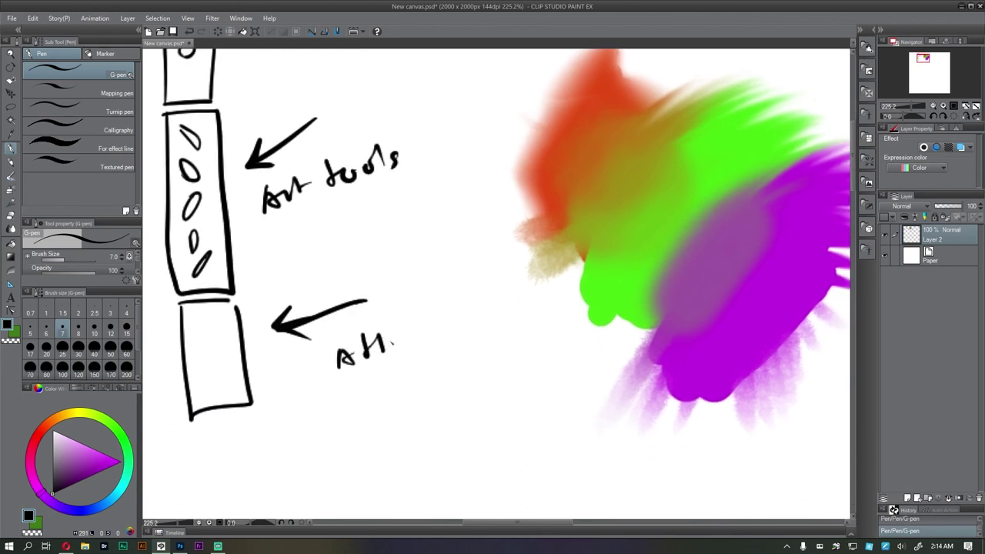
left_click_drag(495, 299, 491, 322)
- Write the "Operation" label beside the arrow to the upper box and finish annotating the toolbox diagram
mouse_move(472, 245)
left_mouse_down()
mouse_move(451, 327)
mouse_move(457, 405)
left_mouse_up()
left_click_drag(269, 199, 280, 212)
mouse_move(286, 202)
left_mouse_down()
mouse_move(293, 220)
mouse_move(305, 188)
left_mouse_up()
left_click_drag(306, 197, 321, 178)
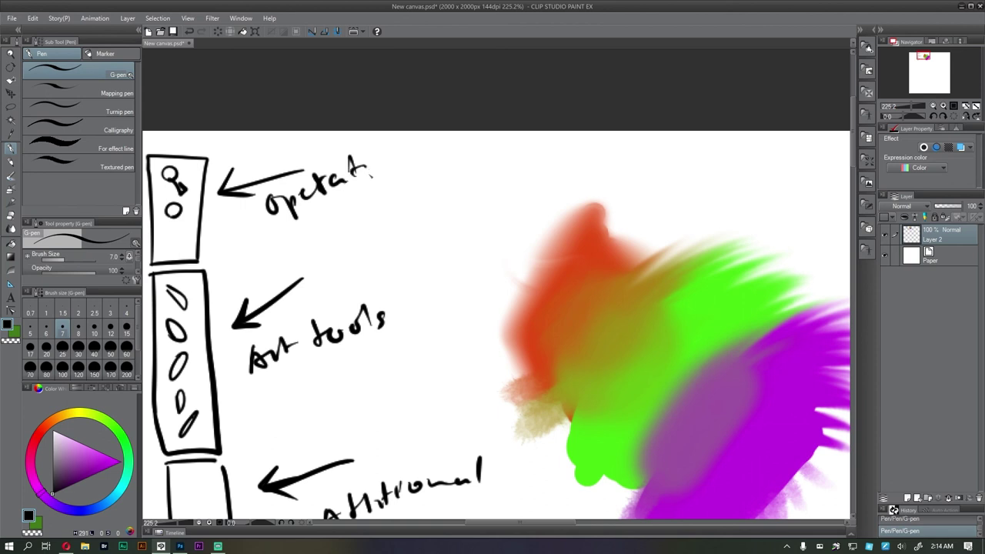
left_click_drag(387, 163, 402, 157)
mouse_move(397, 208)
left_mouse_down()
mouse_move(449, 166)
mouse_move(439, 368)
mouse_move(144, 370)
left_mouse_up()
left_click_drag(153, 254, 378, 192)
mouse_move(502, 181)
left_mouse_down()
mouse_move(465, 211)
mouse_move(493, 213)
left_mouse_up()
mouse_move(474, 120)
left_mouse_down()
mouse_move(521, 148)
mouse_move(470, 146)
left_mouse_up()
mouse_move(502, 243)
left_mouse_down()
mouse_move(479, 180)
mouse_move(465, 328)
left_mouse_up()
left_click_drag(465, 328, 506, 309)
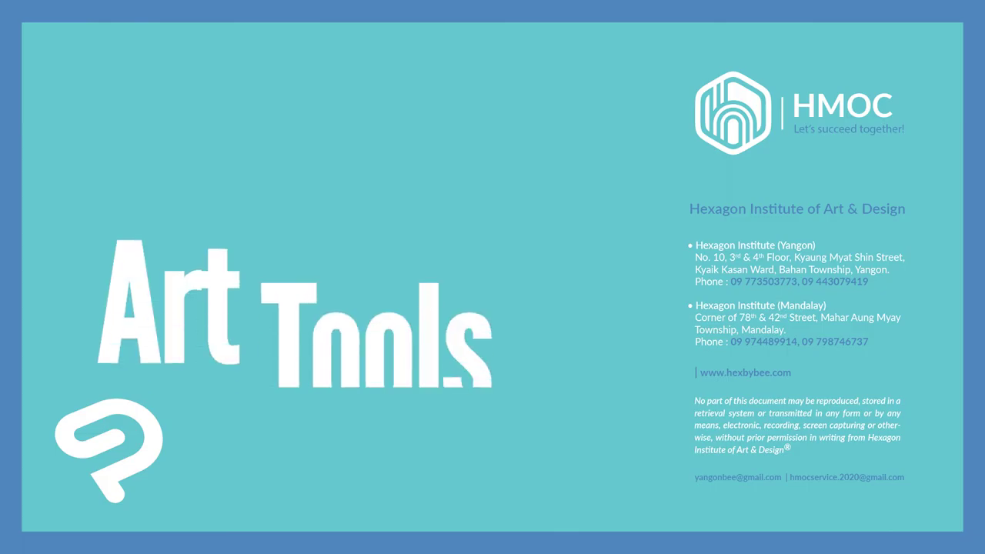